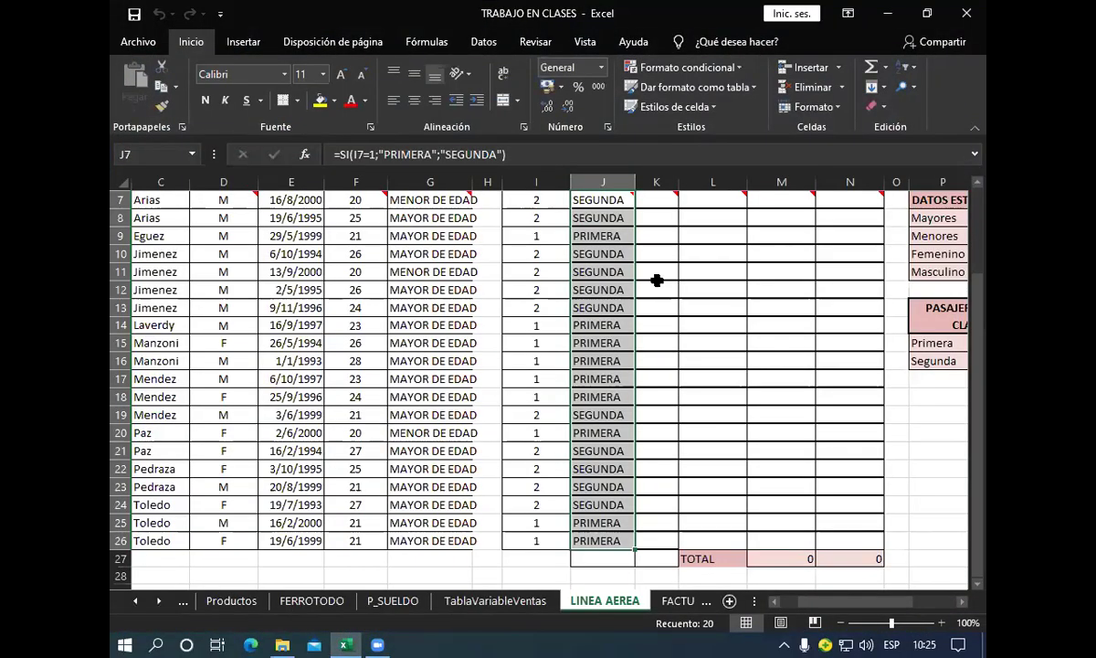
Step: Select a cell in the empty Precio column and scroll to the top of the LINEA AEREA sheet
{"action": "left_click", "coordinate": [657, 279]}
{"action": "scroll", "coordinate": [657, 280], "scroll_direction": "up", "scroll_amount": 2}
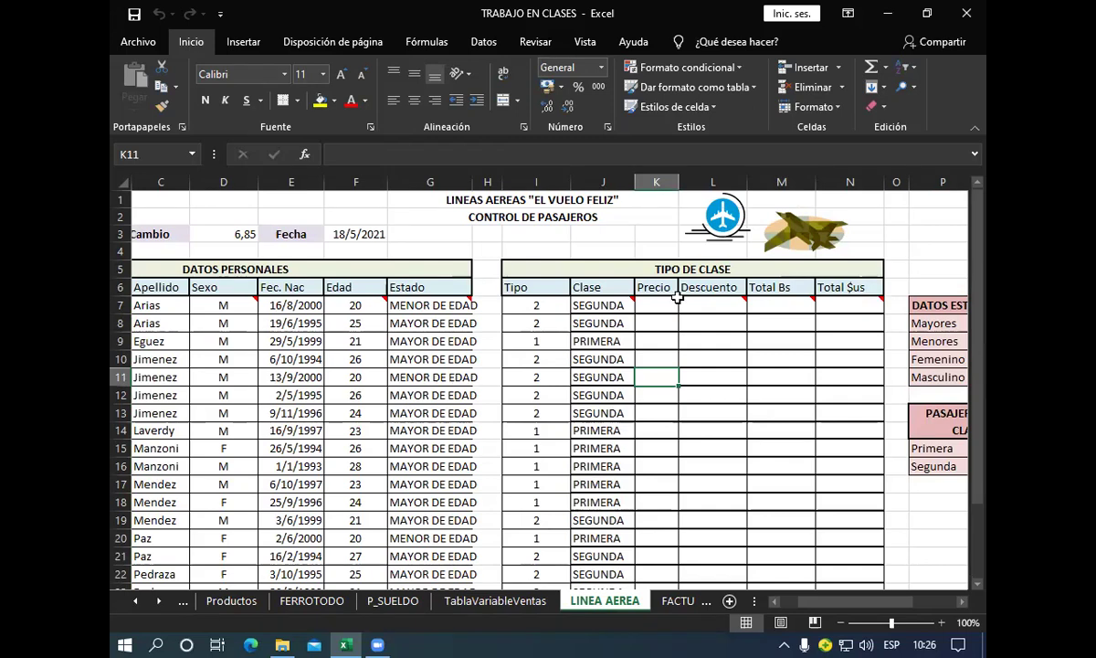
Step: Start an Insert Function formula in Precio cell K7 and choose SI
{"action": "left_click", "coordinate": [654, 309]}
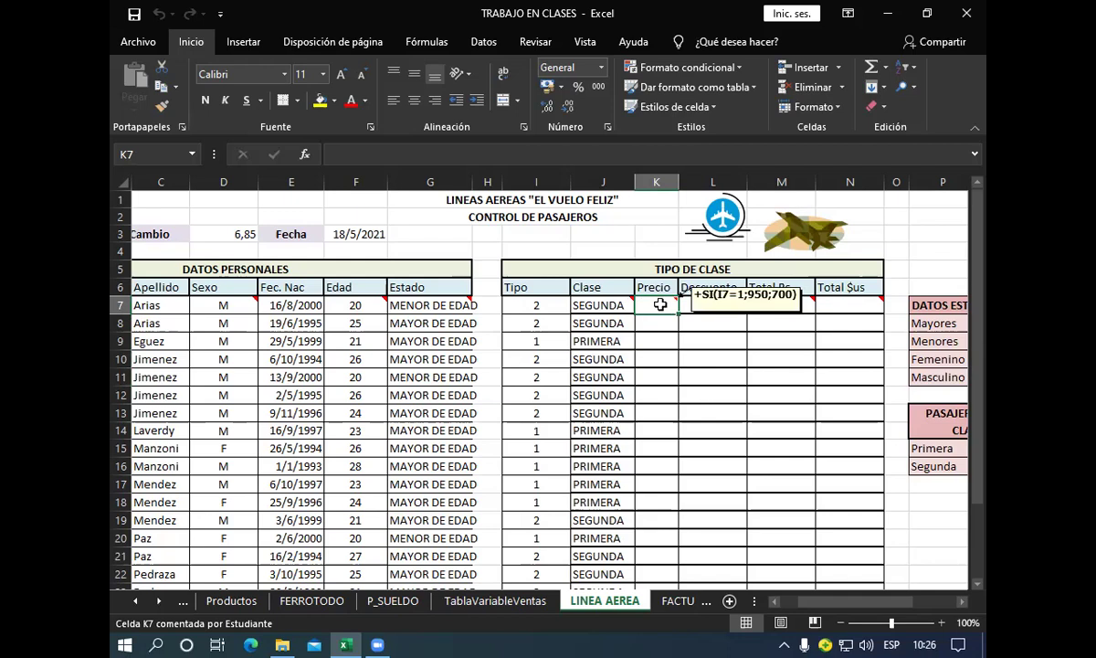
{"action": "left_click", "coordinate": [306, 155]}
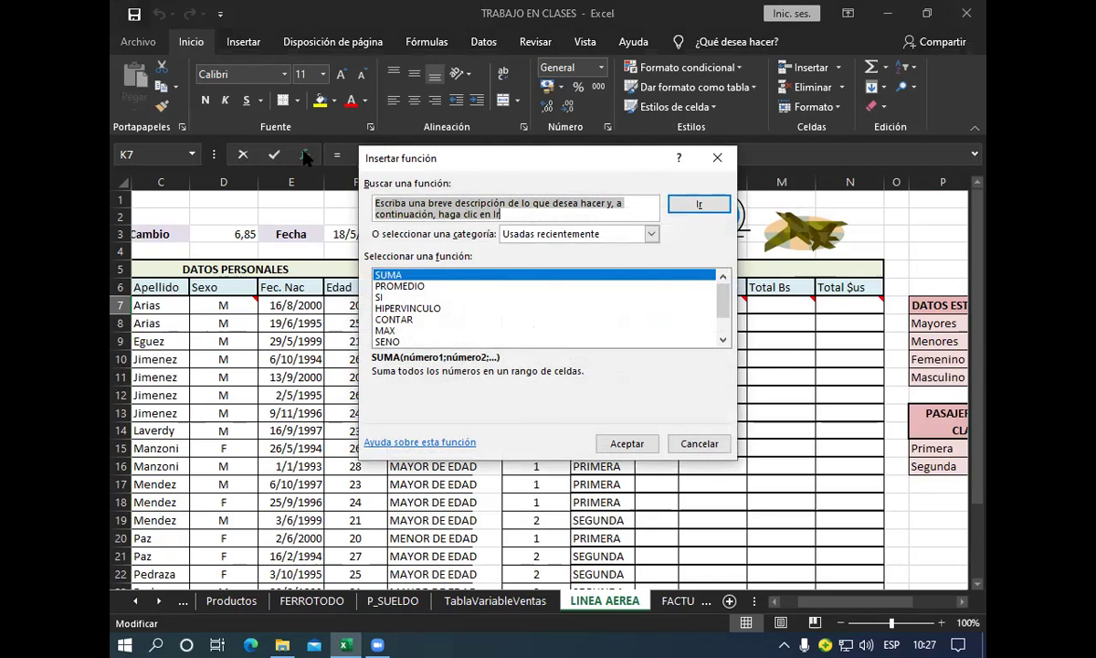
{"action": "left_click", "coordinate": [401, 298]}
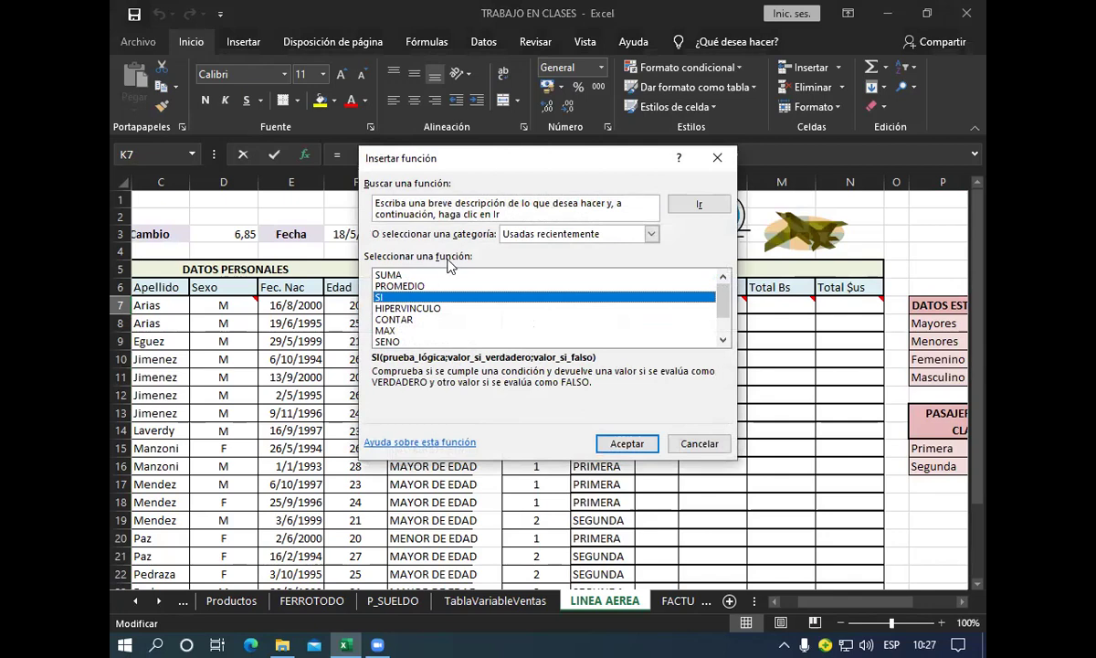
Step: Enter the logical test I7=1 in K7's SI function arguments
{"action": "left_click", "coordinate": [621, 442]}
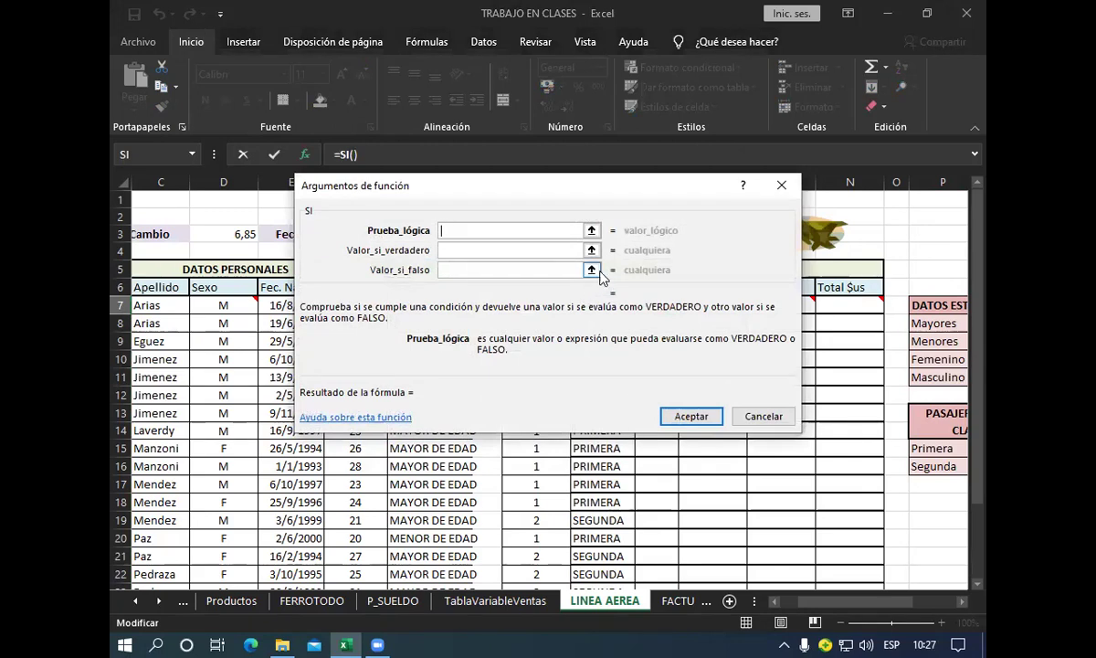
{"action": "left_click", "coordinate": [591, 231]}
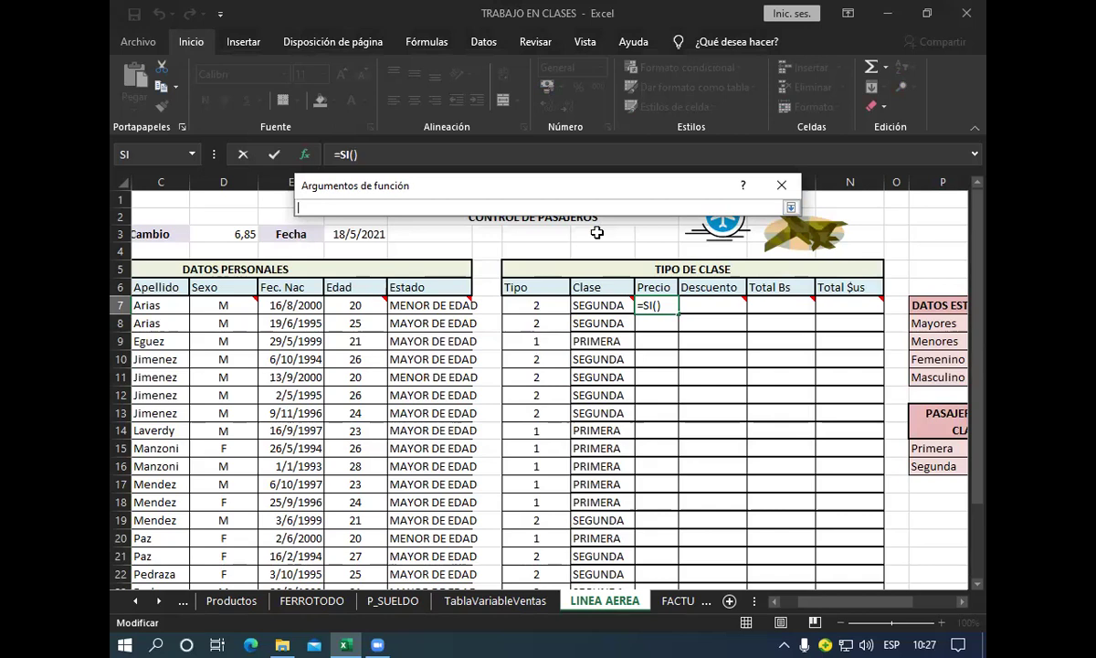
{"action": "left_click", "coordinate": [551, 306]}
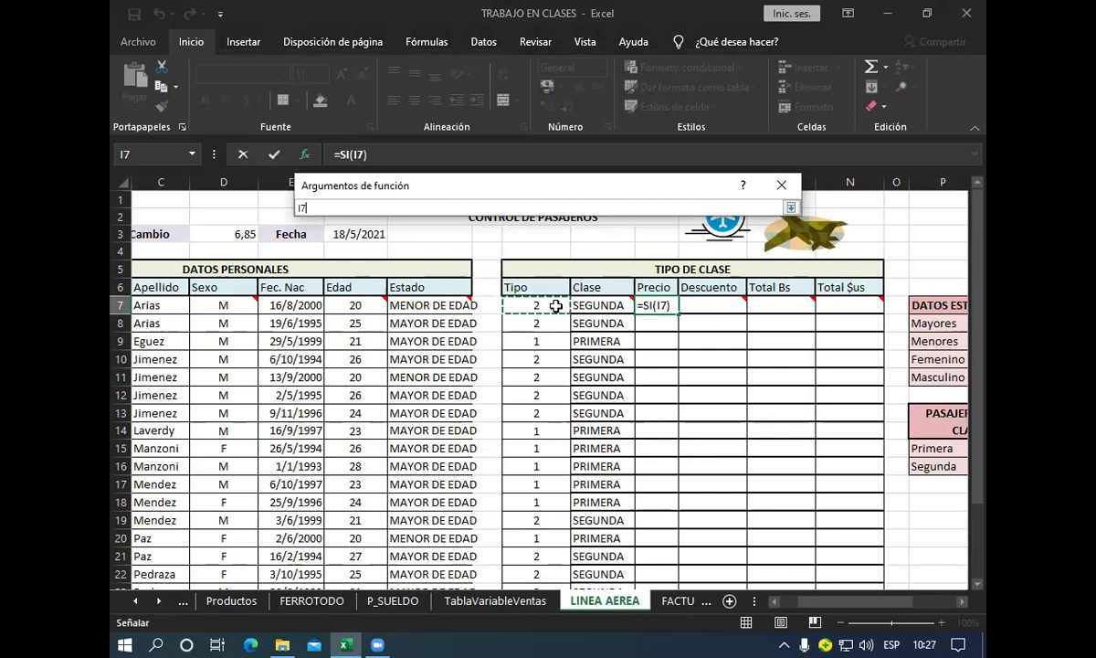
{"action": "type", "text": "0"}
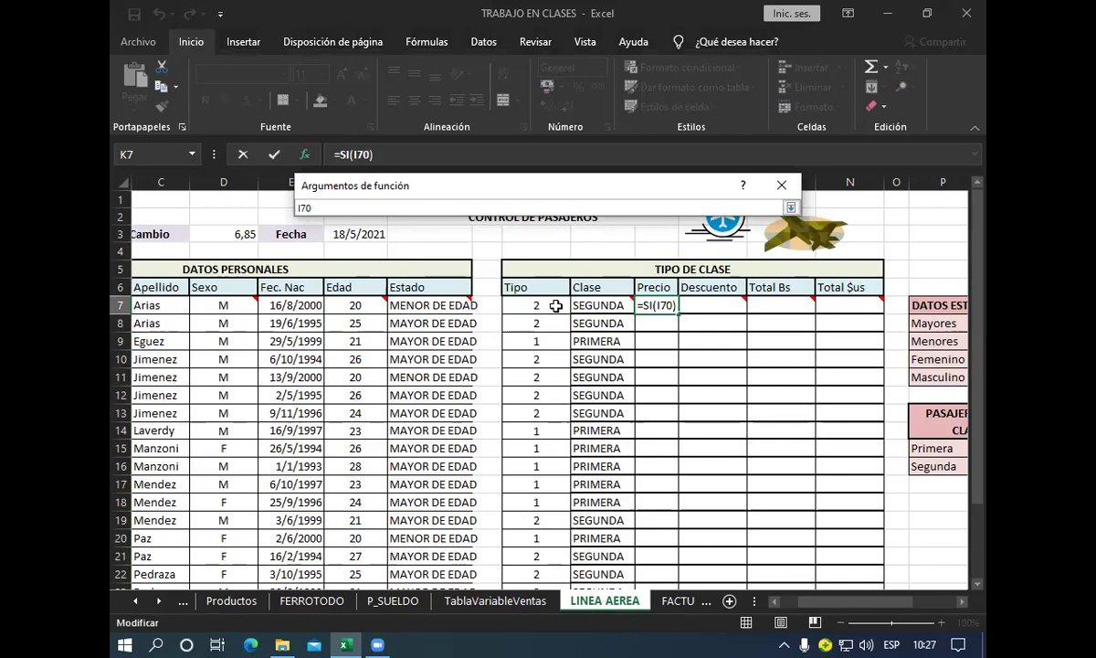
{"action": "key", "text": "BackSpace"}
{"action": "type", "text": "="}
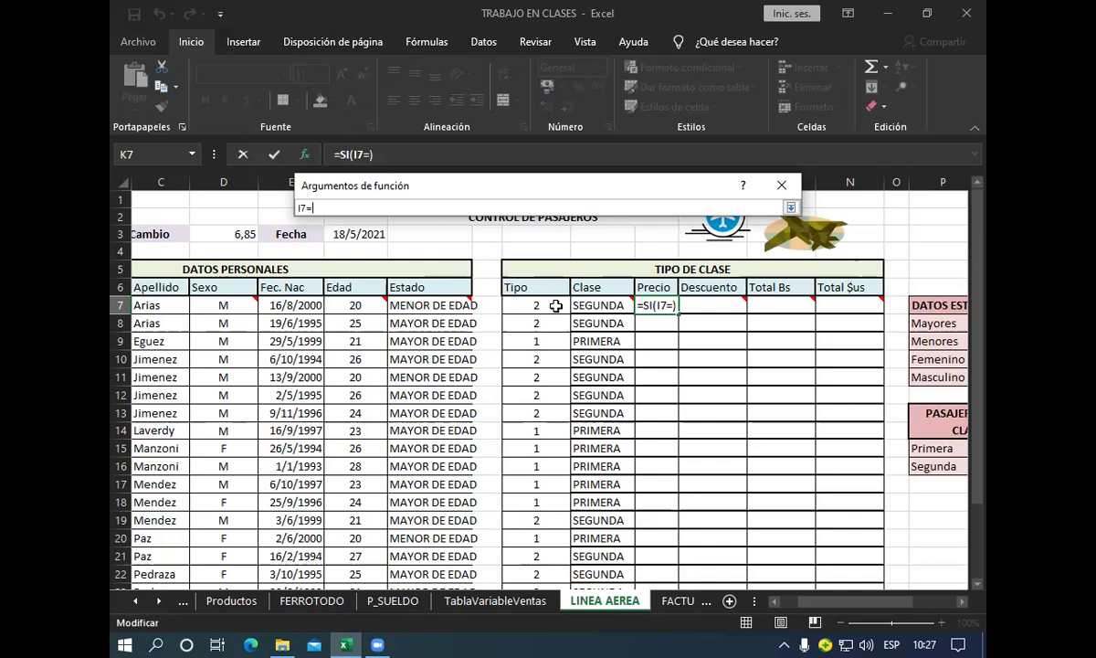
{"action": "type", "text": "1"}
{"action": "key", "text": "Return"}
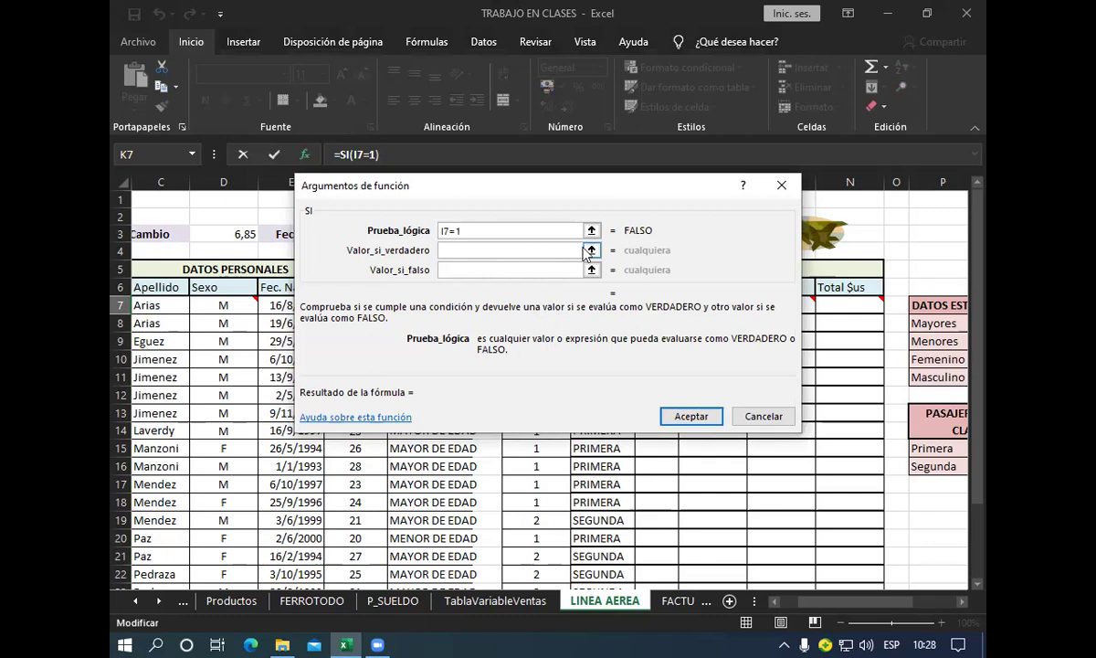
Step: Set the true value to 950 and false value to 700, committing =SI(I7=1;950;700) to K7
{"action": "left_click", "coordinate": [483, 249]}
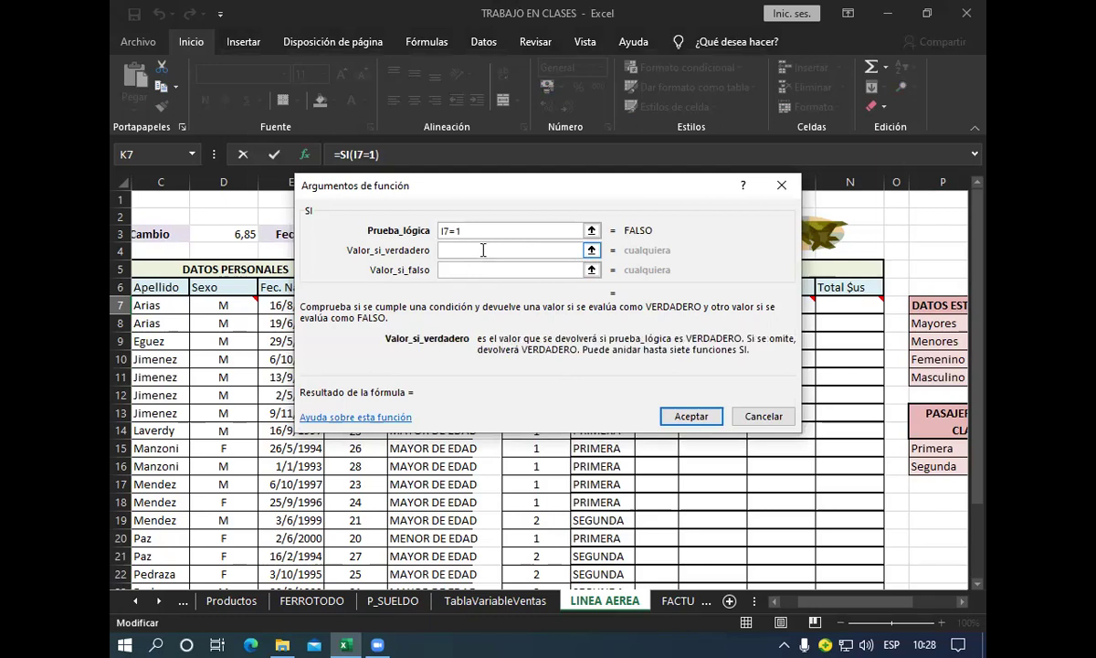
{"action": "type", "text": "950"}
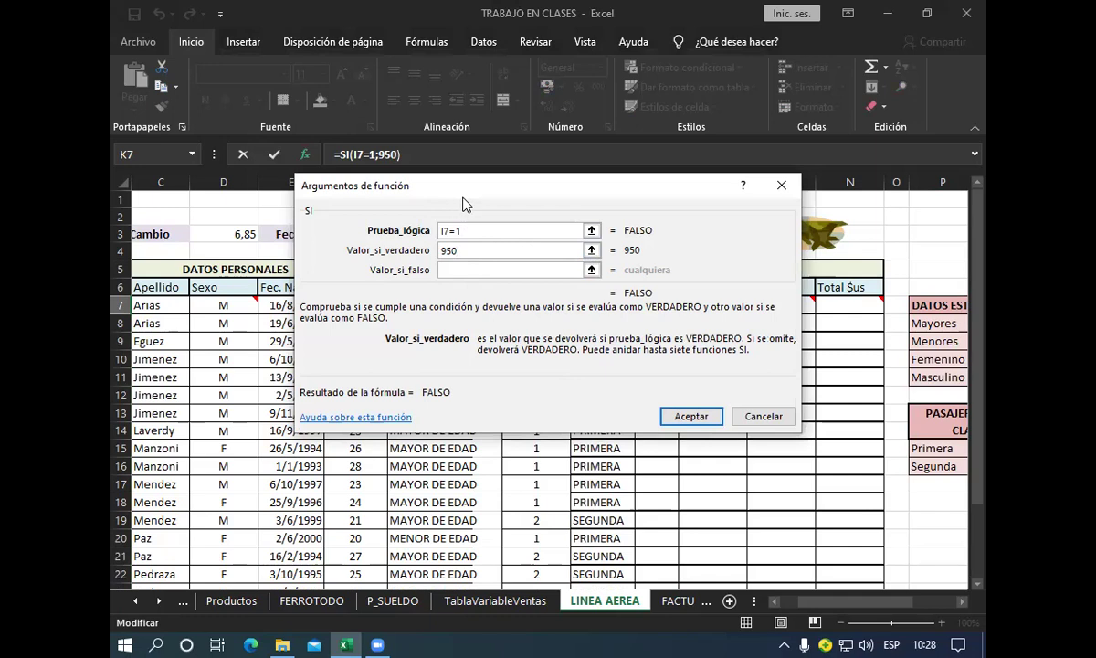
{"action": "left_click", "coordinate": [470, 268]}
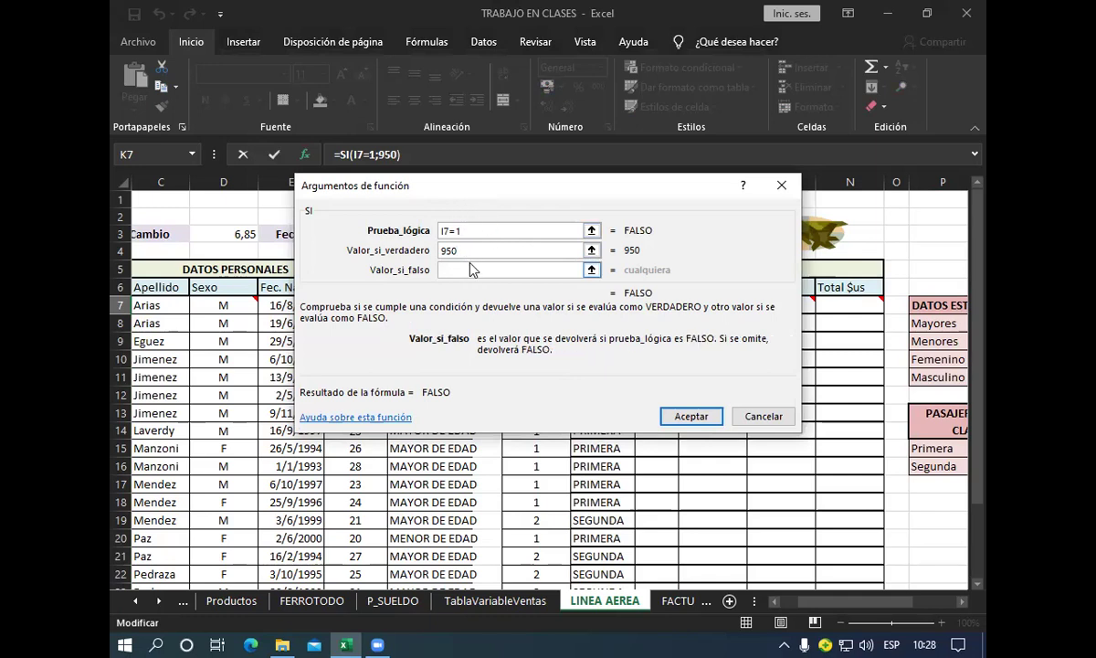
{"action": "type", "text": "700"}
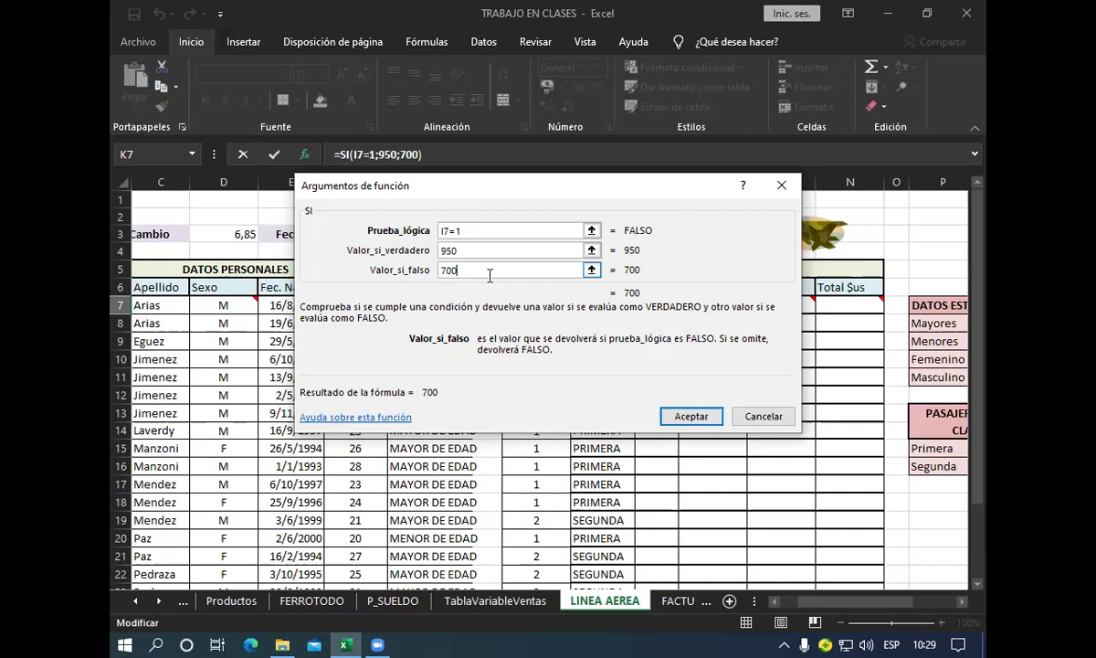
{"action": "left_click", "coordinate": [697, 414]}
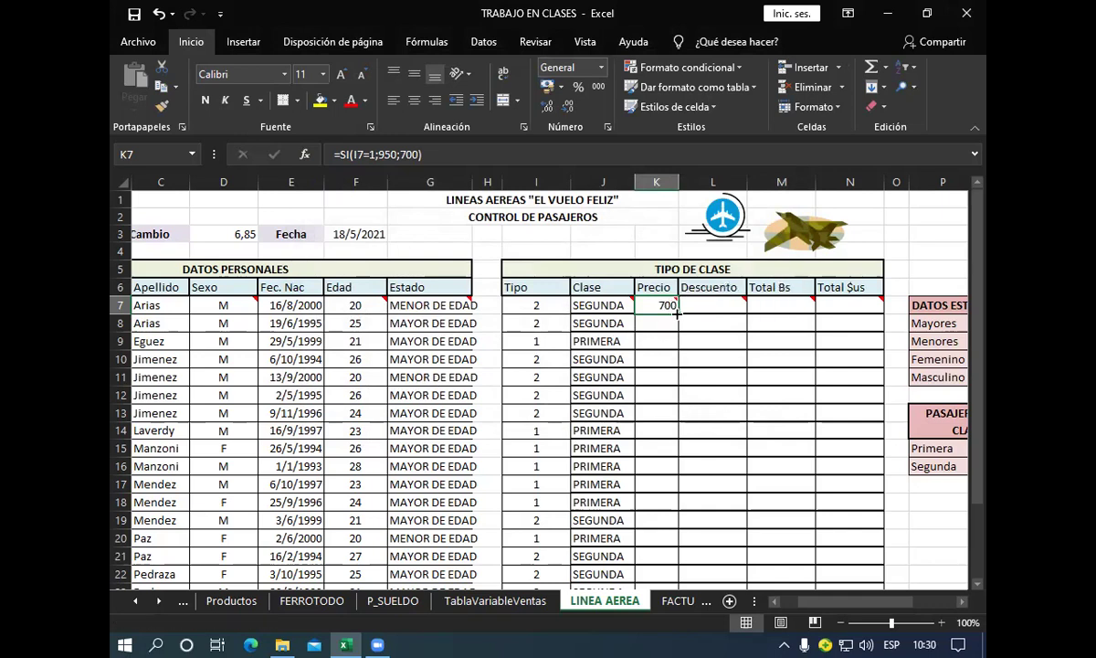
Step: Fill K7's price formula down through K26 so rows show 950 or 700
{"action": "left_click_drag", "start_coordinate": [679, 314], "coordinate": [681, 592]}
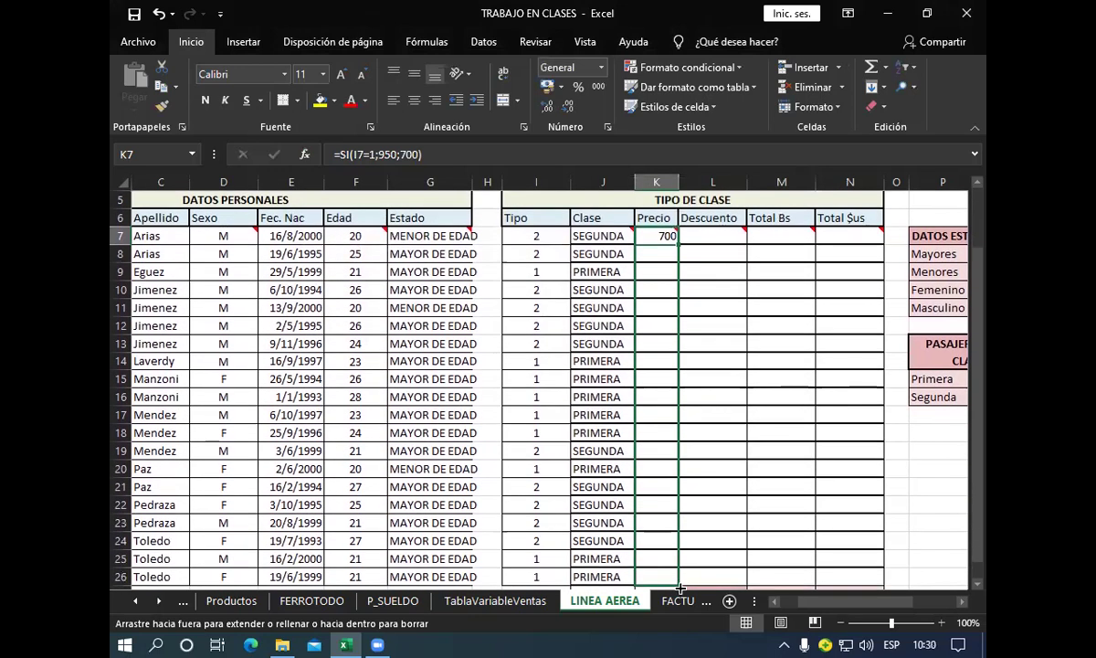
{"action": "left_click_drag", "start_coordinate": [680, 592], "coordinate": [676, 545]}
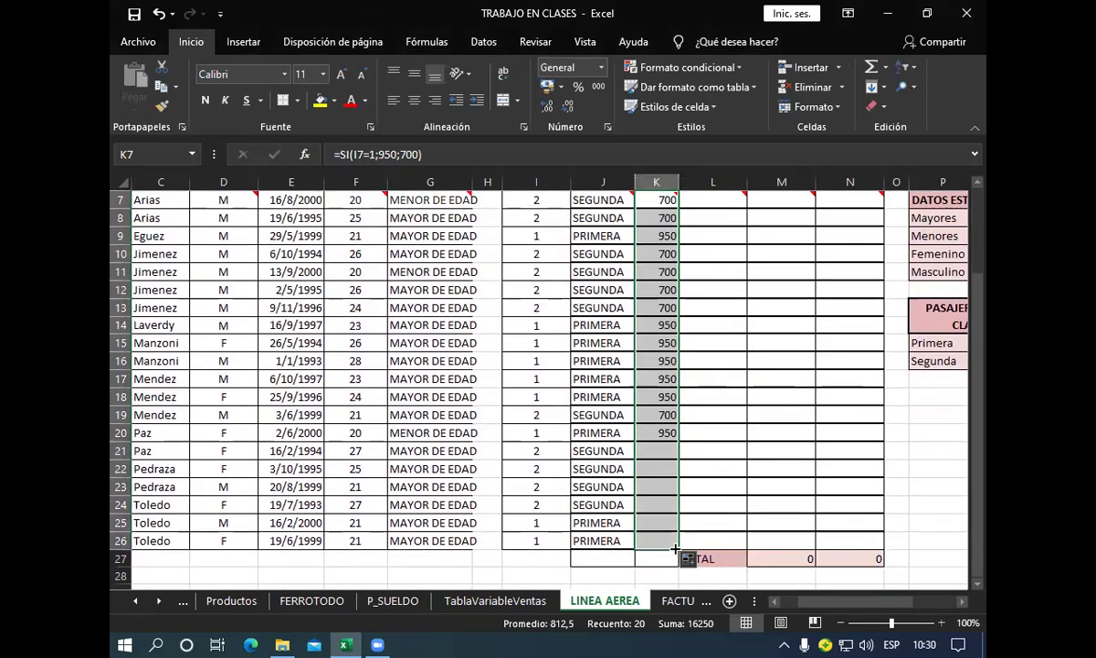
{"action": "scroll", "coordinate": [721, 340], "scroll_direction": "up", "scroll_amount": 2}
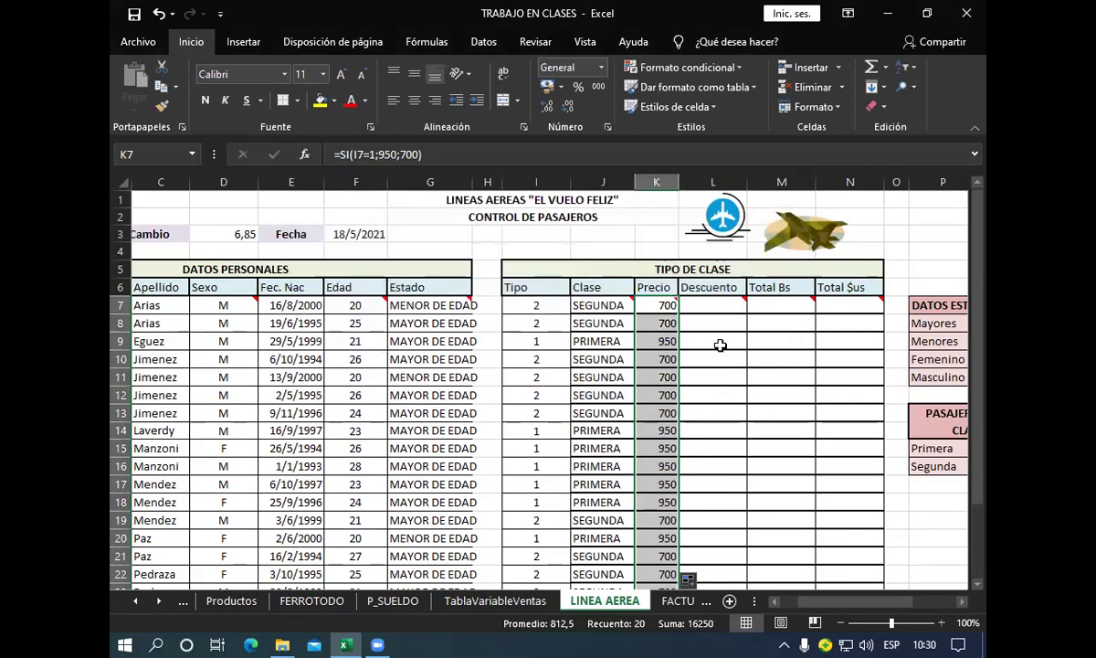
{"action": "scroll", "coordinate": [731, 320], "scroll_direction": "down", "scroll_amount": 1}
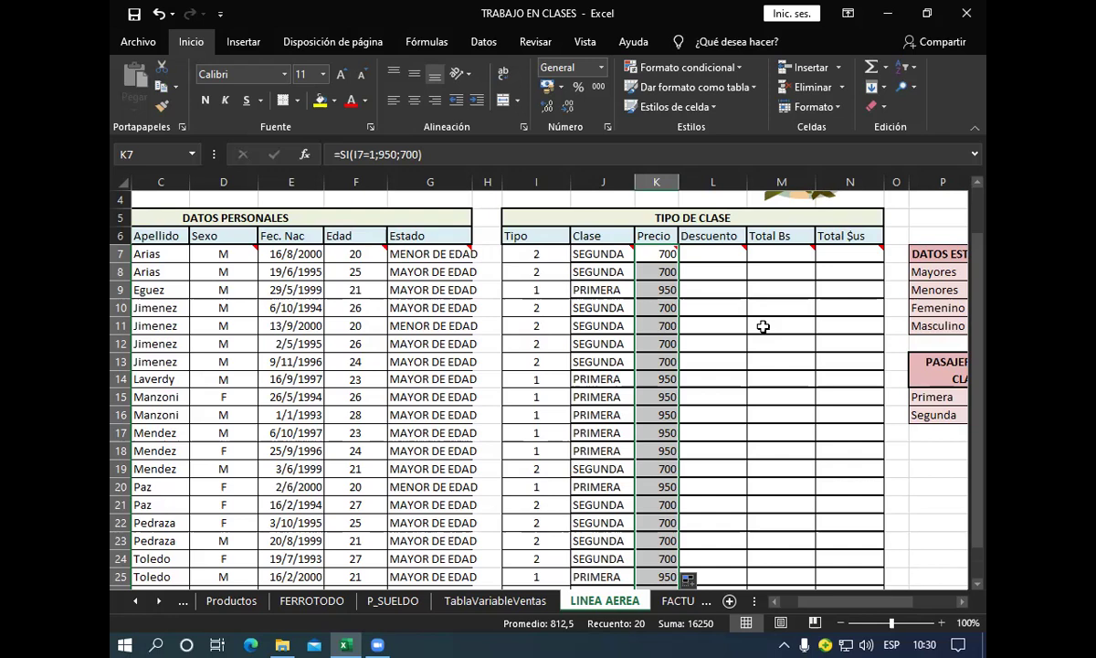
{"action": "mouse_move", "coordinate": [713, 305]}
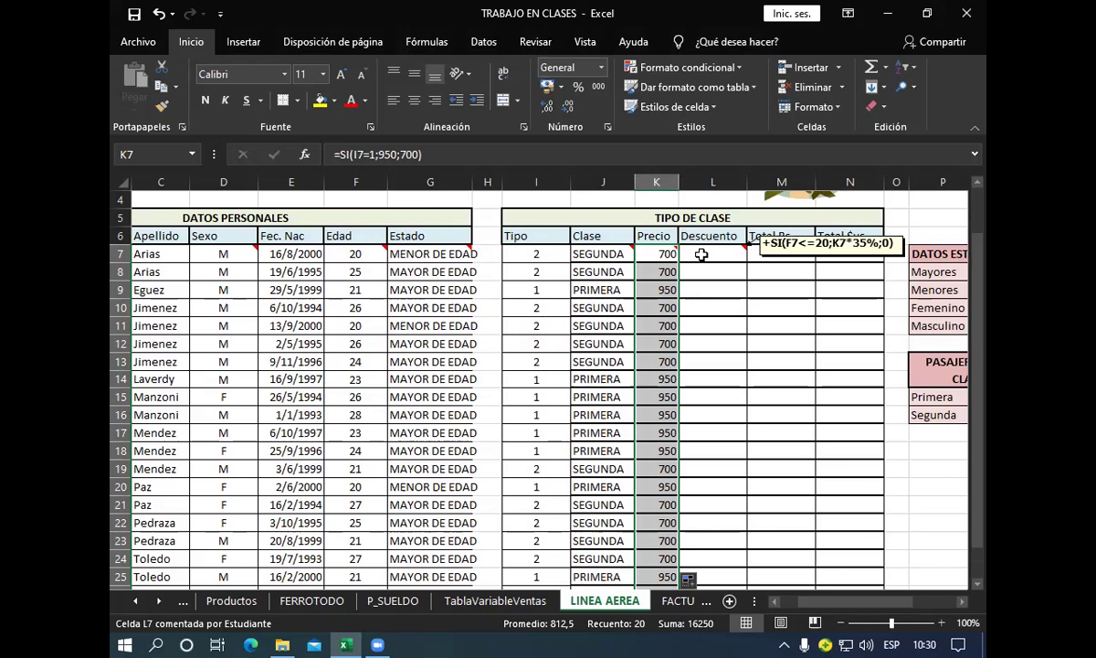
Step: Select Descuento cell L7, whose comment hints +SI(F7<=20;K7*35%;0)
{"action": "left_click", "coordinate": [713, 259]}
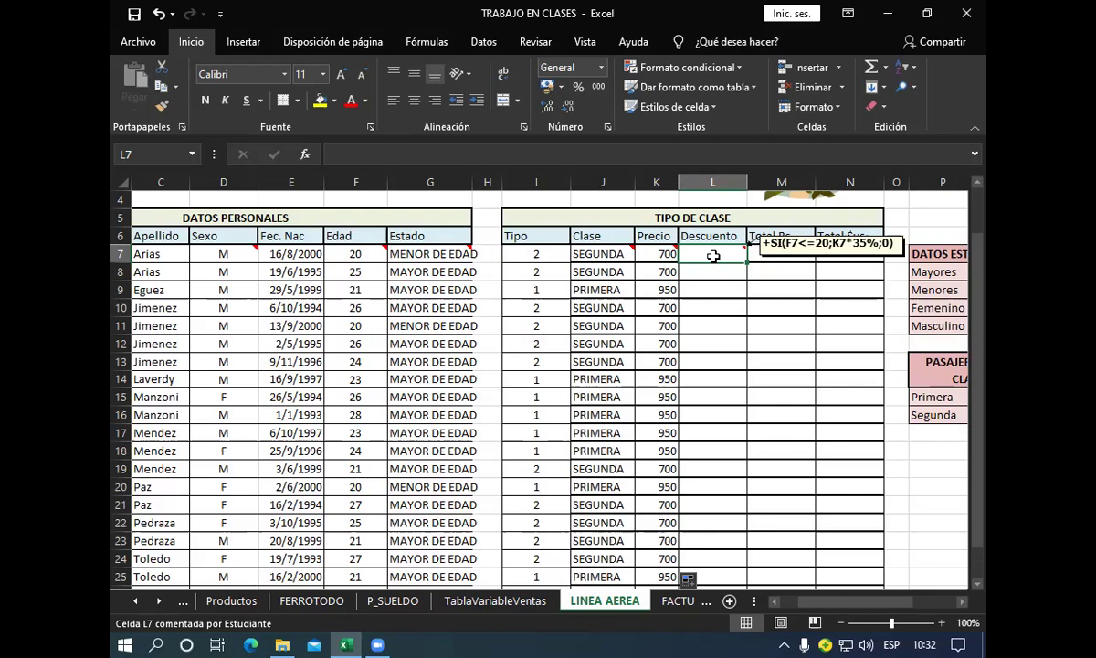
Step: Choose the SI function for Descuento cell L7 through Insert Function
{"action": "left_click", "coordinate": [305, 155]}
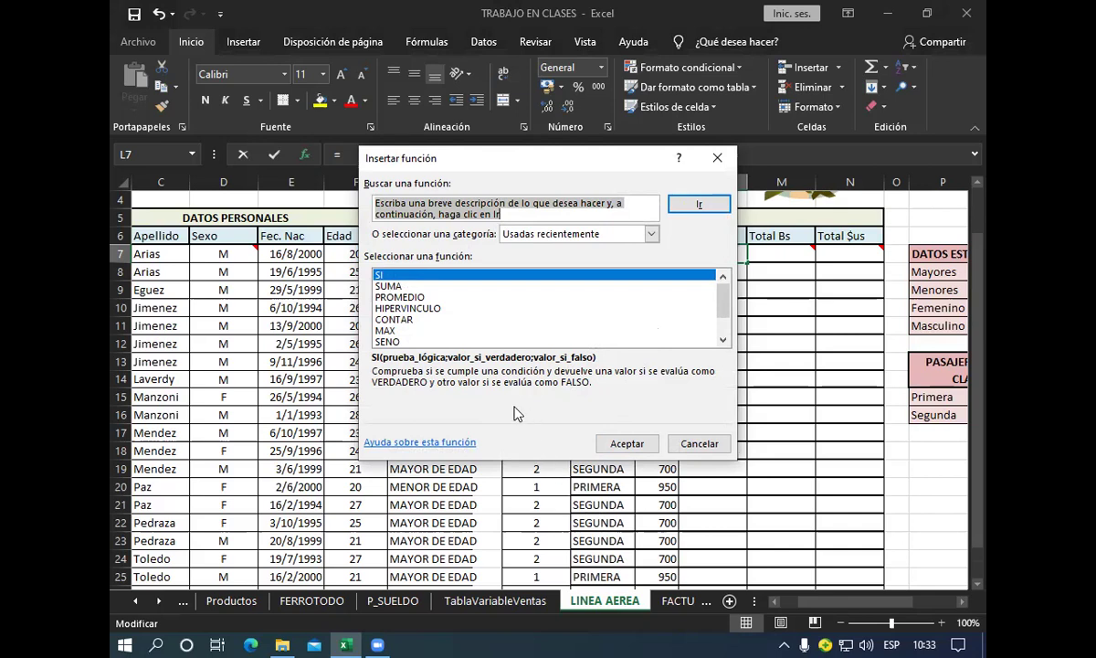
{"action": "left_click", "coordinate": [516, 275]}
Step: Enter the logical test F7<=20 in L7's SI function arguments
{"action": "left_click", "coordinate": [628, 443]}
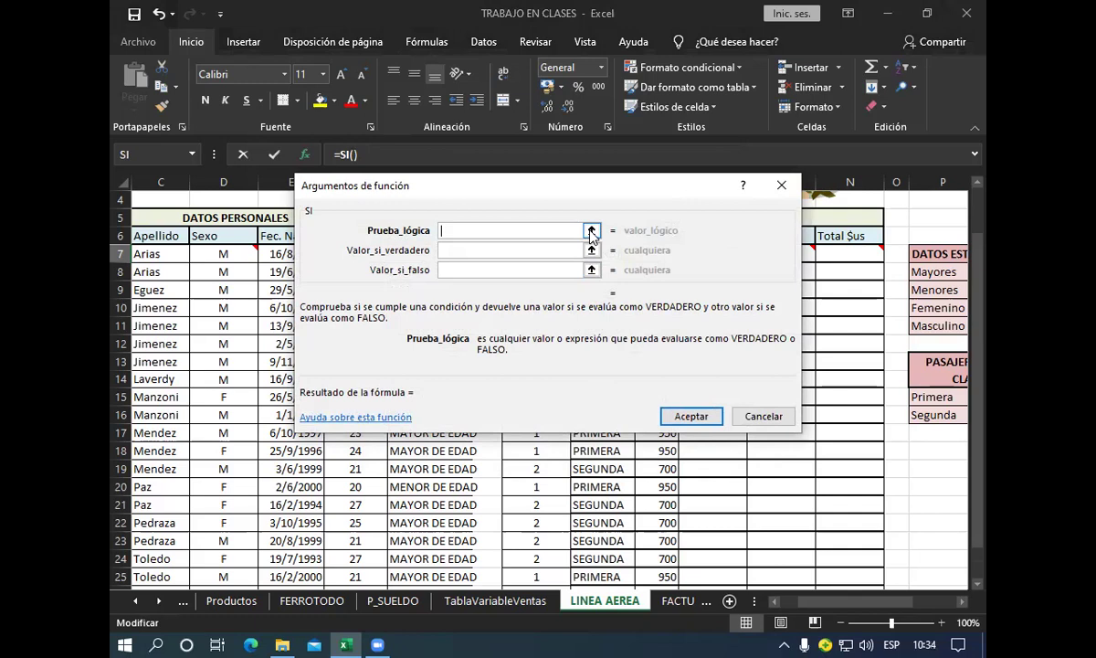
{"action": "left_click", "coordinate": [591, 232]}
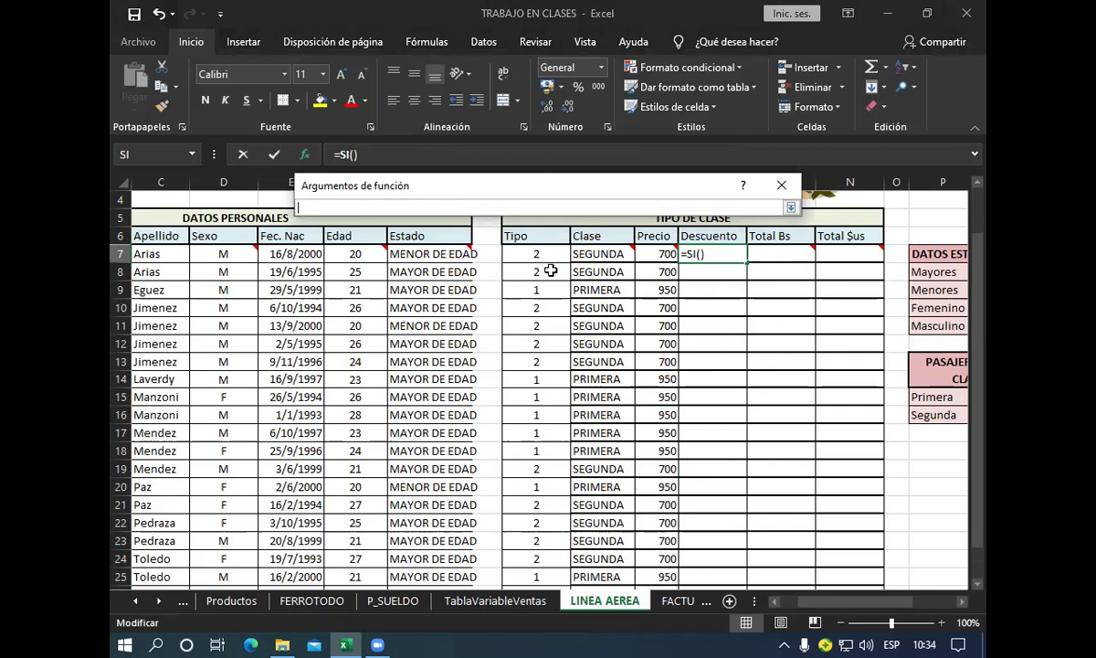
{"action": "left_click", "coordinate": [357, 253]}
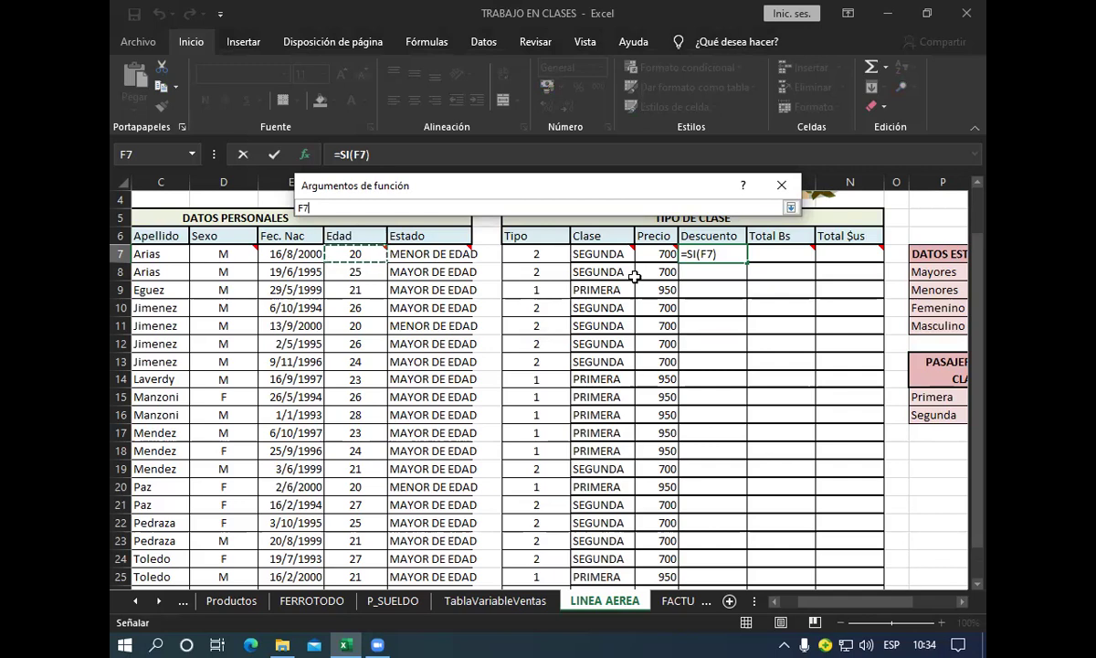
{"action": "type", "text": ">"}
{"action": "key", "text": "BackSpace"}
{"action": "type", "text": "<"}
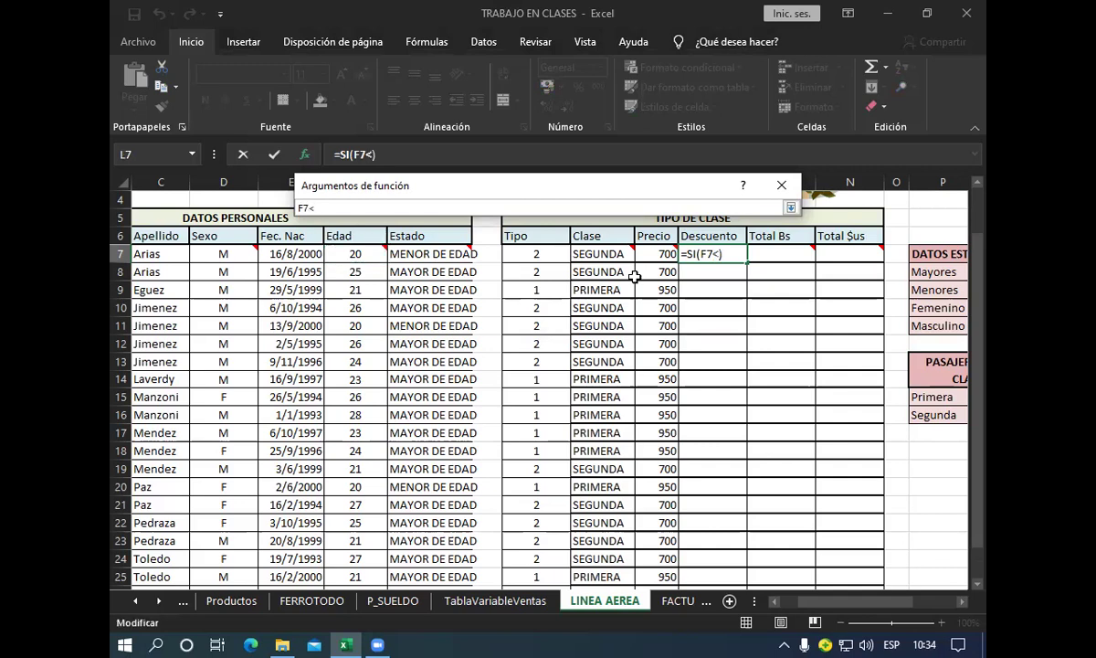
{"action": "type", "text": "="}
{"action": "type", "text": "20"}
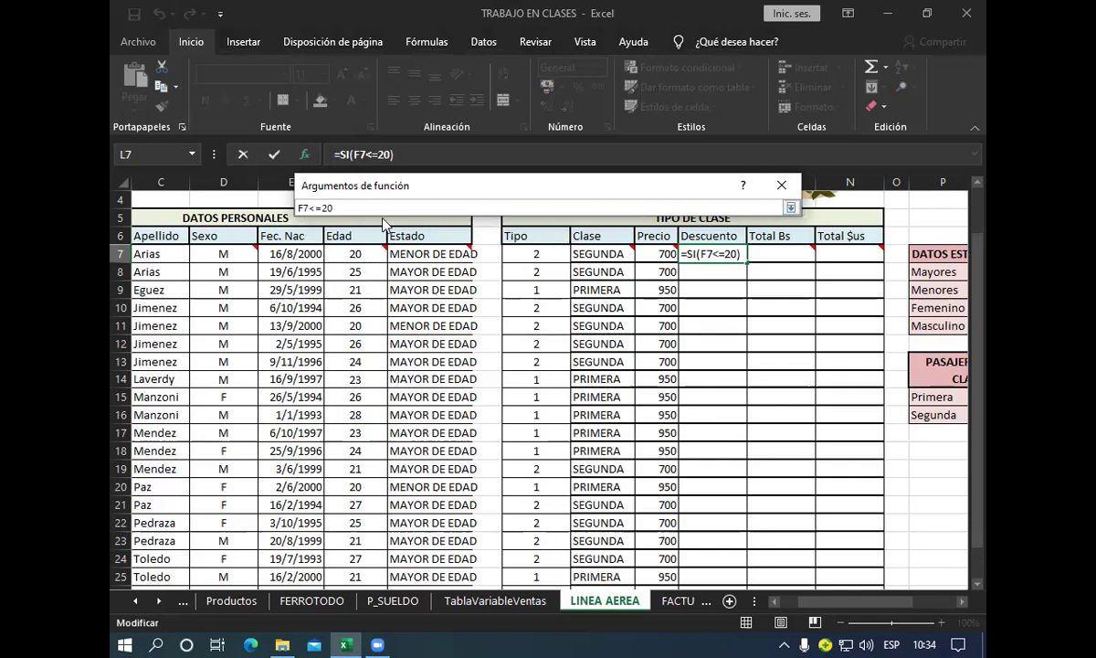
{"action": "key", "text": "Return"}
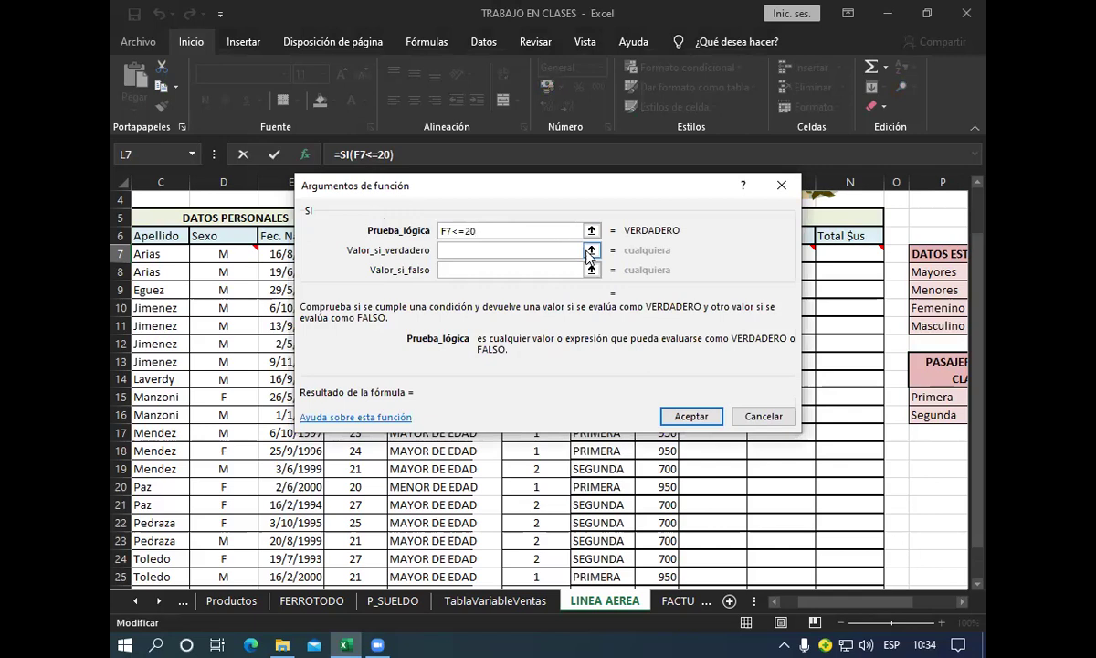
Step: Set the true value to K7*35% and the false value to 0
{"action": "left_click", "coordinate": [590, 250]}
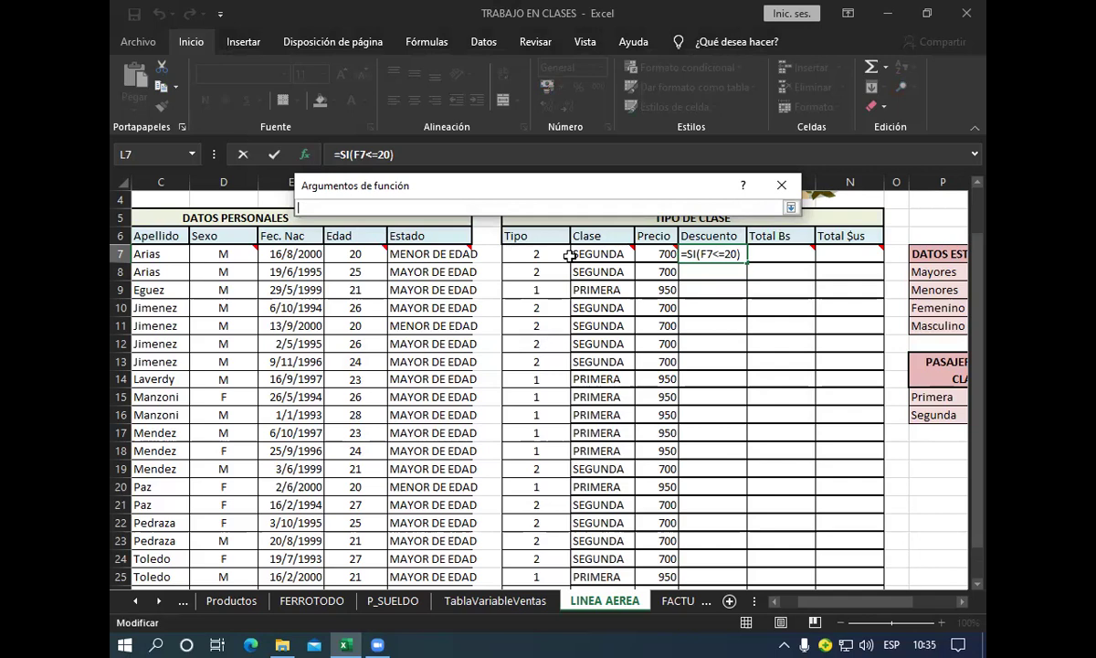
{"action": "left_click", "coordinate": [654, 257]}
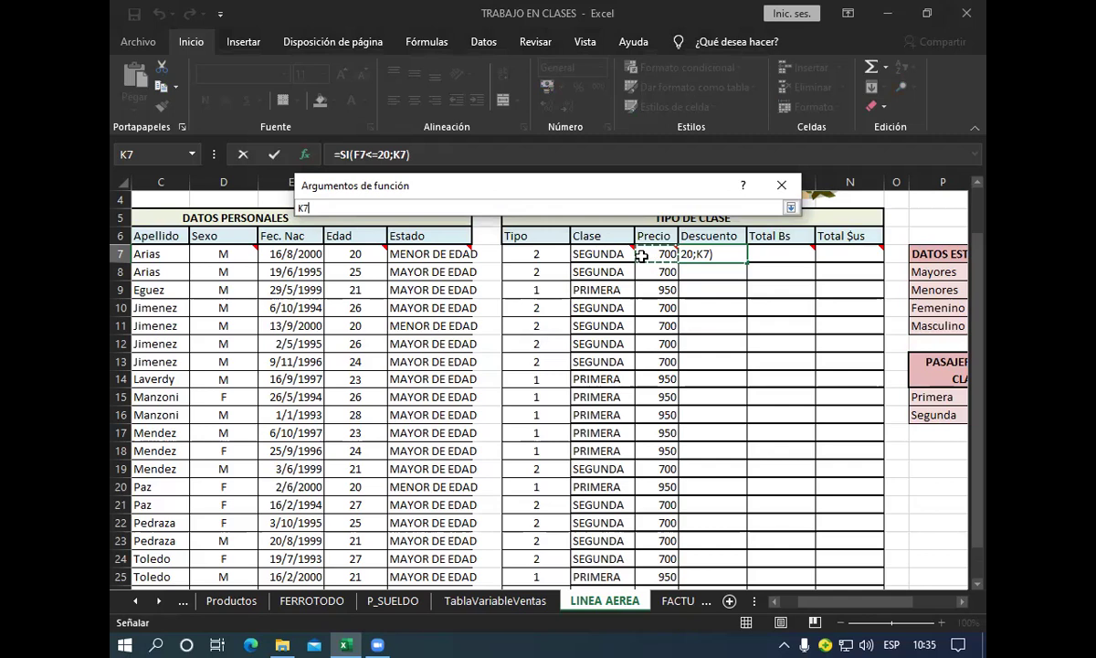
{"action": "type", "text": "*"}
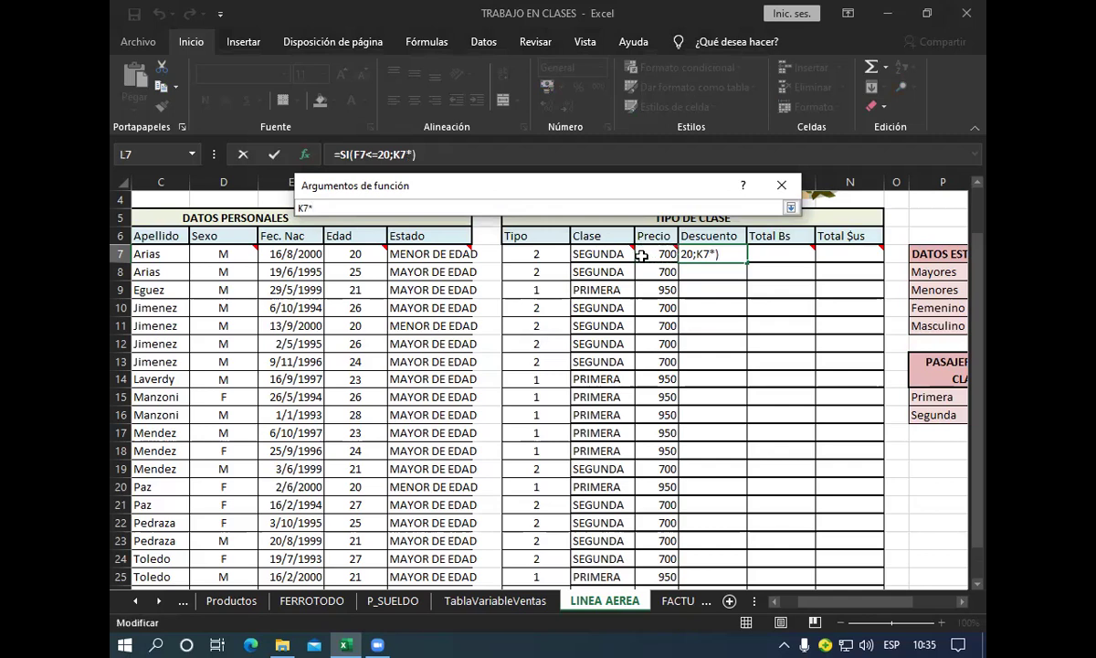
{"action": "type", "text": "35"}
{"action": "type", "text": "%"}
{"action": "key", "text": "Return"}
{"action": "left_click", "coordinate": [467, 268]}
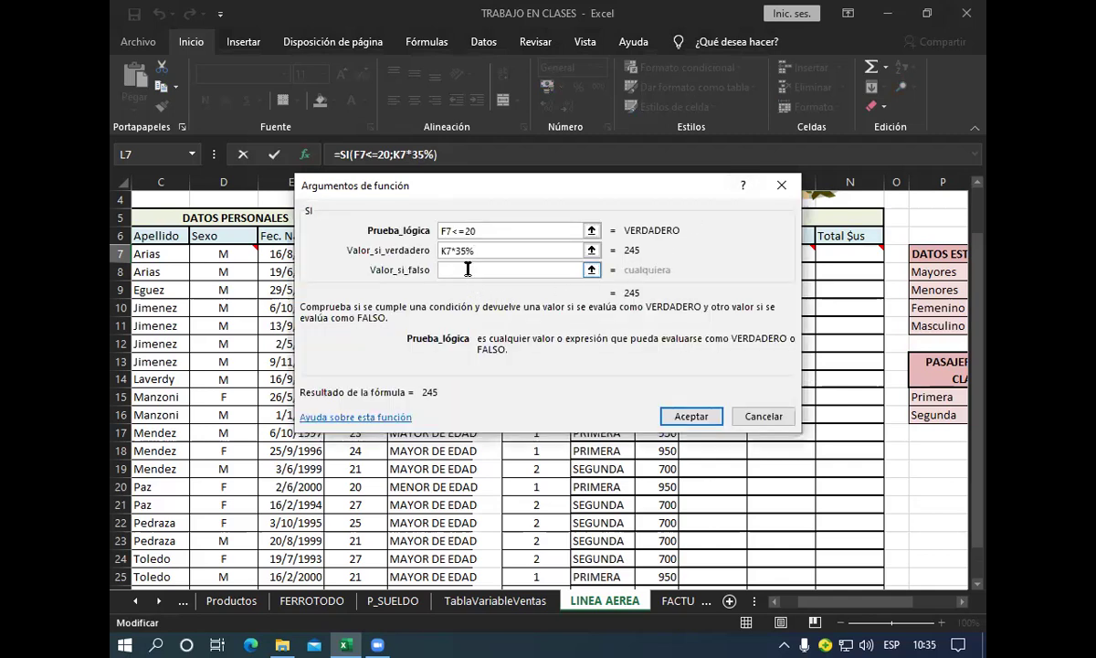
{"action": "left_click", "coordinate": [468, 269]}
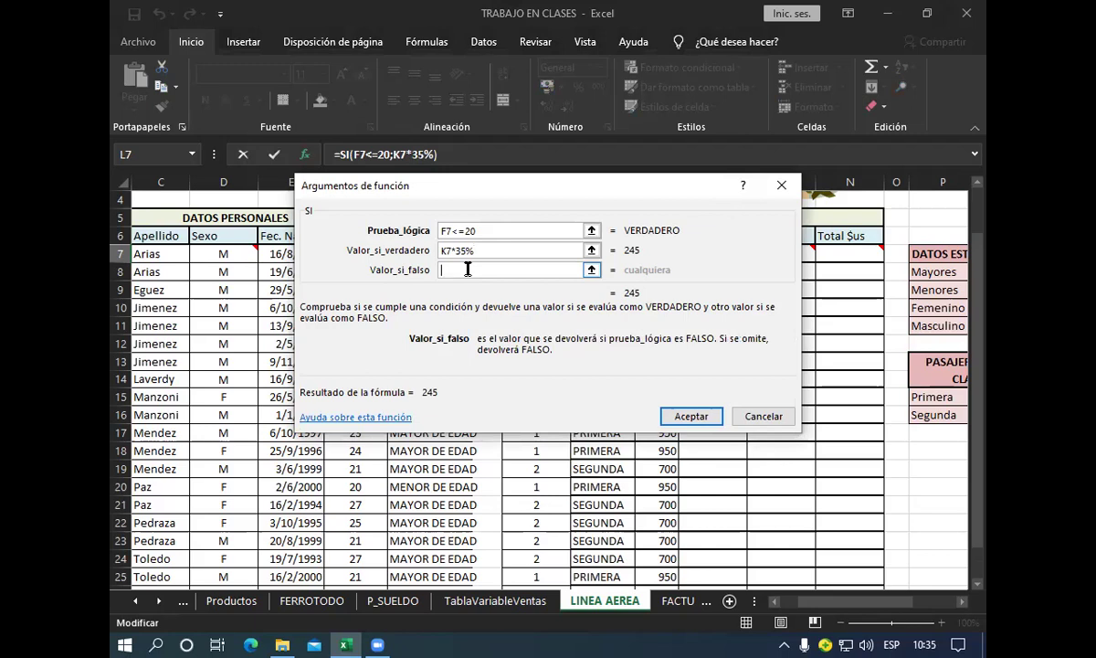
{"action": "type", "text": "0"}
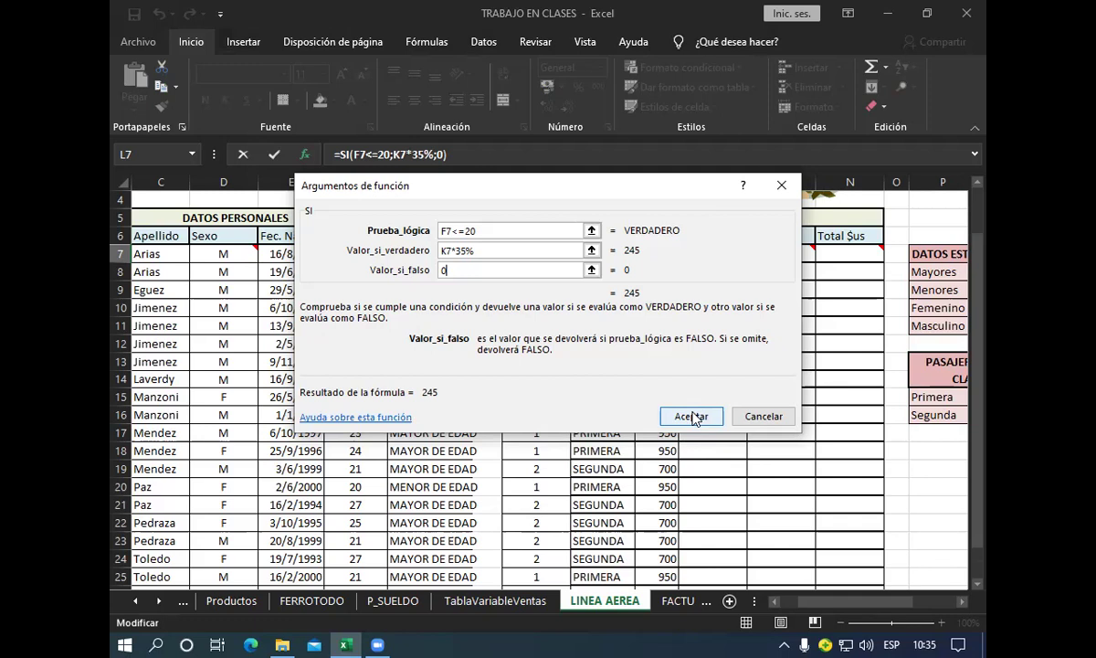
Step: Commit =SI(F7<=20;K7*35%;0) to L7, which now shows 245
{"action": "left_click", "coordinate": [692, 417]}
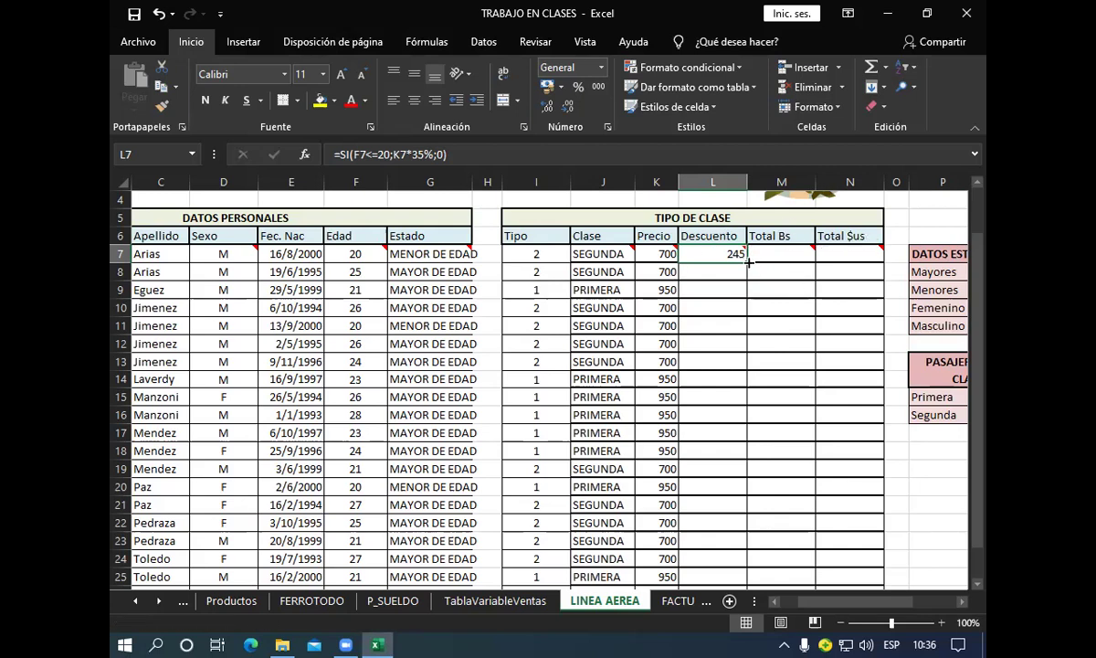
{"action": "left_click_drag", "start_coordinate": [745, 259], "coordinate": [744, 546]}
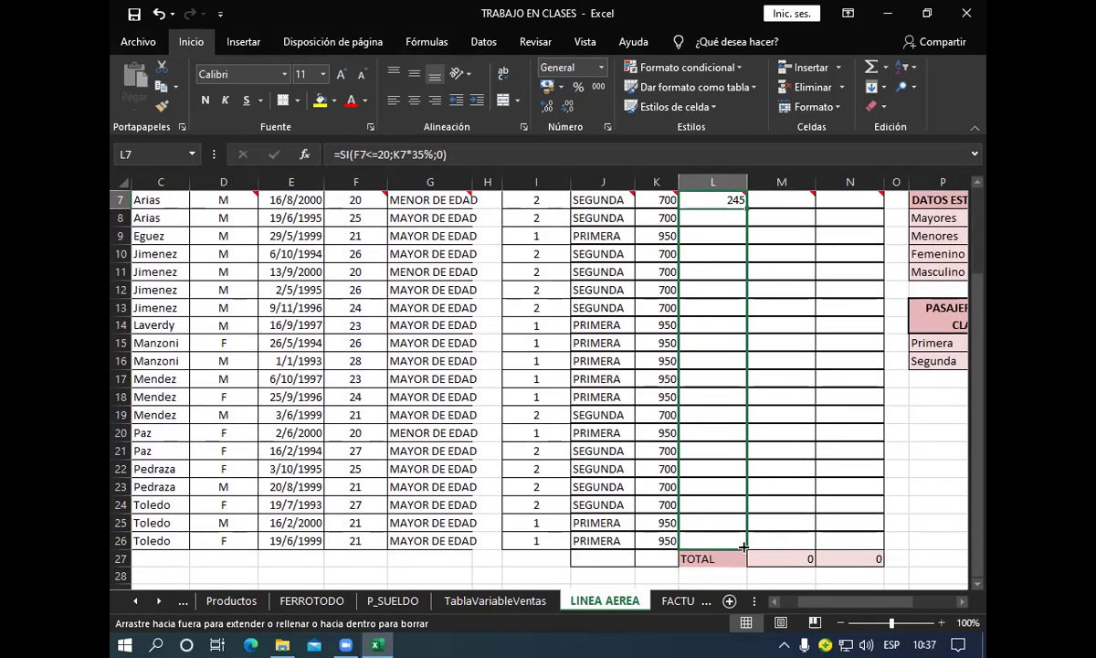
{"action": "left_click_drag", "start_coordinate": [745, 546], "coordinate": [742, 540]}
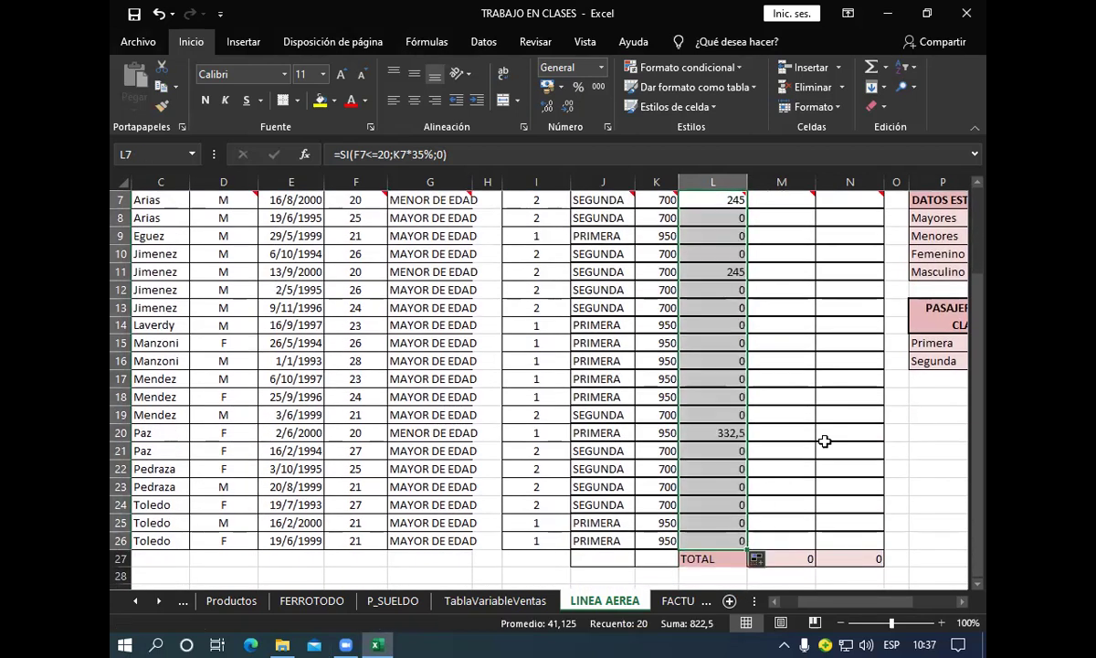
{"action": "scroll", "coordinate": [823, 441], "scroll_direction": "up", "scroll_amount": 2}
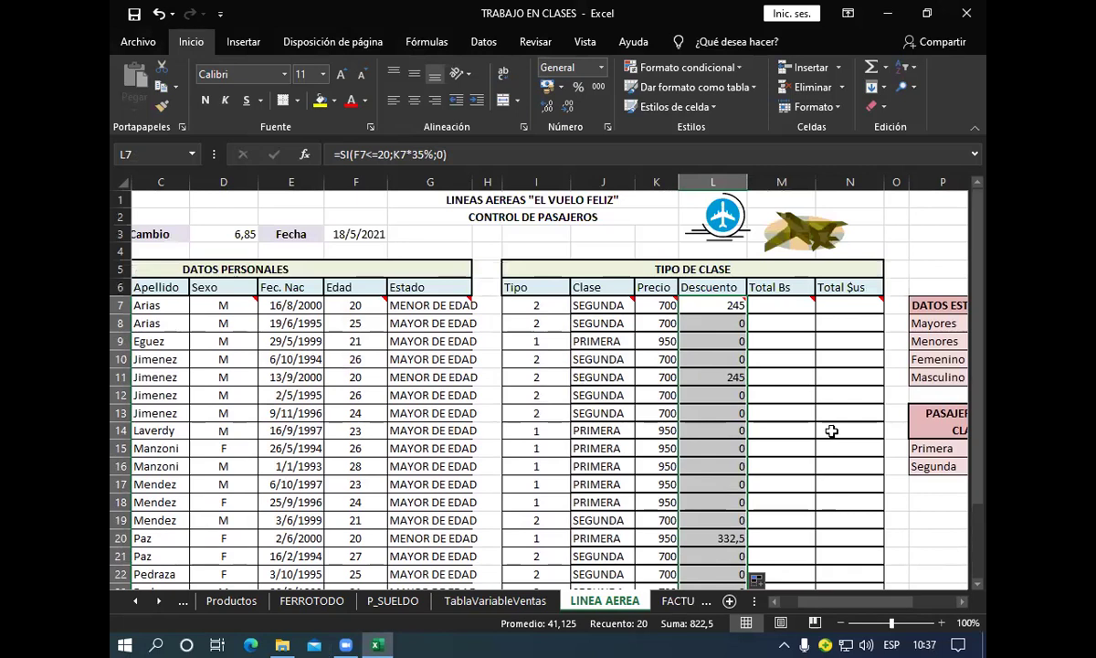
{"action": "scroll", "coordinate": [792, 409], "scroll_direction": "down", "scroll_amount": 2}
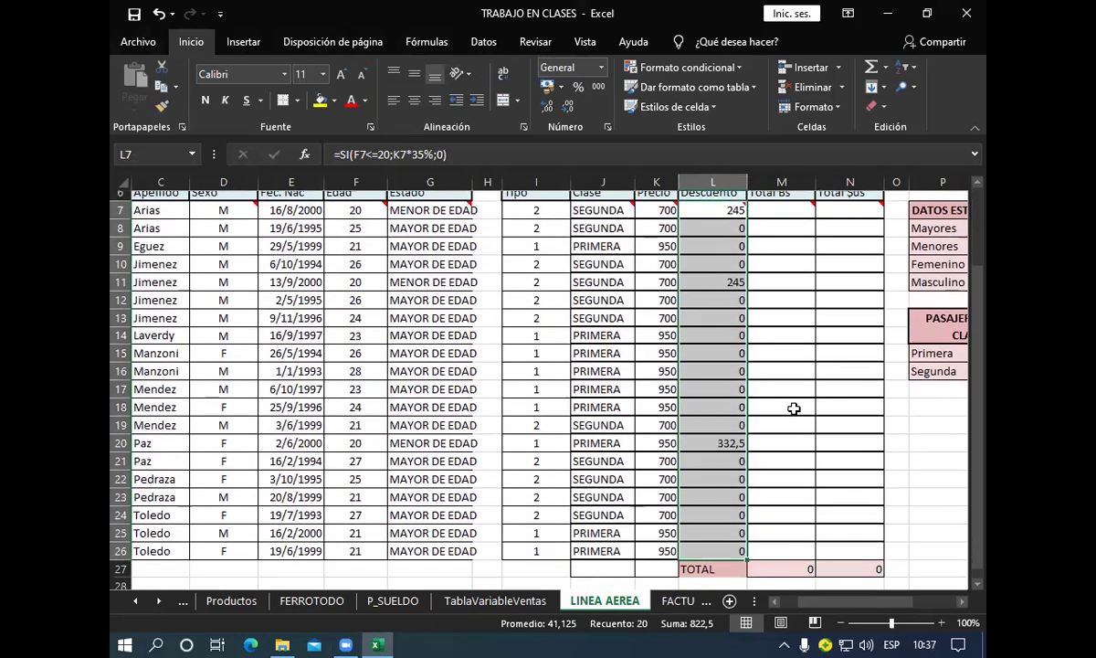
{"action": "scroll", "coordinate": [793, 408], "scroll_direction": "down", "scroll_amount": 1}
{"action": "scroll", "coordinate": [793, 407], "scroll_direction": "up", "scroll_amount": 1}
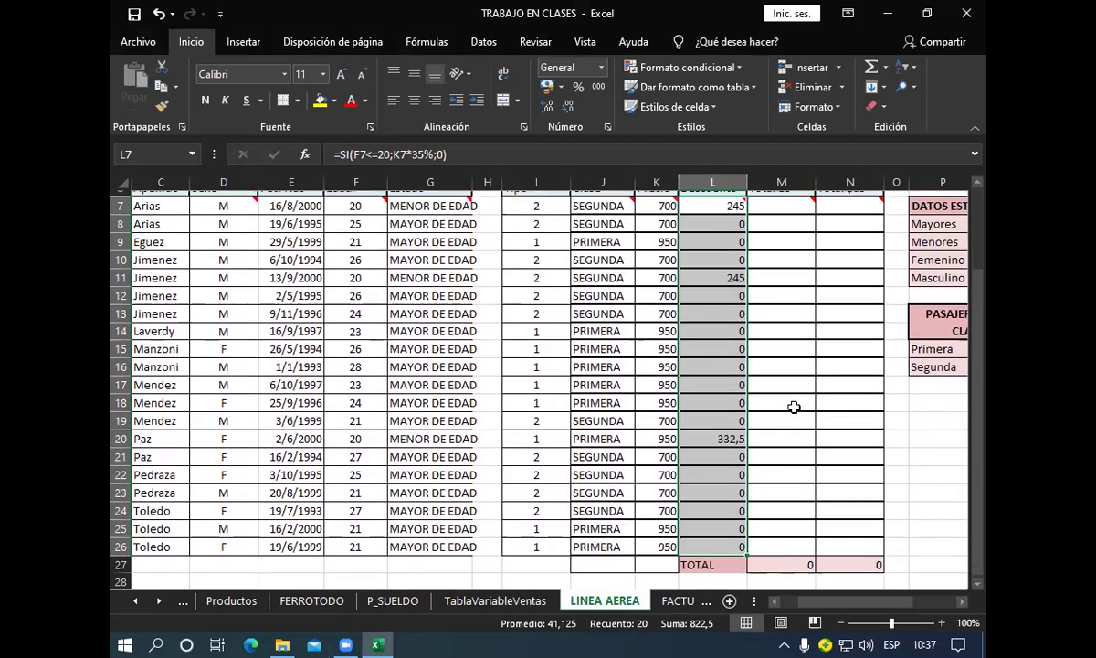
{"action": "scroll", "coordinate": [794, 407], "scroll_direction": "up", "scroll_amount": 2}
{"action": "left_click", "coordinate": [776, 306]}
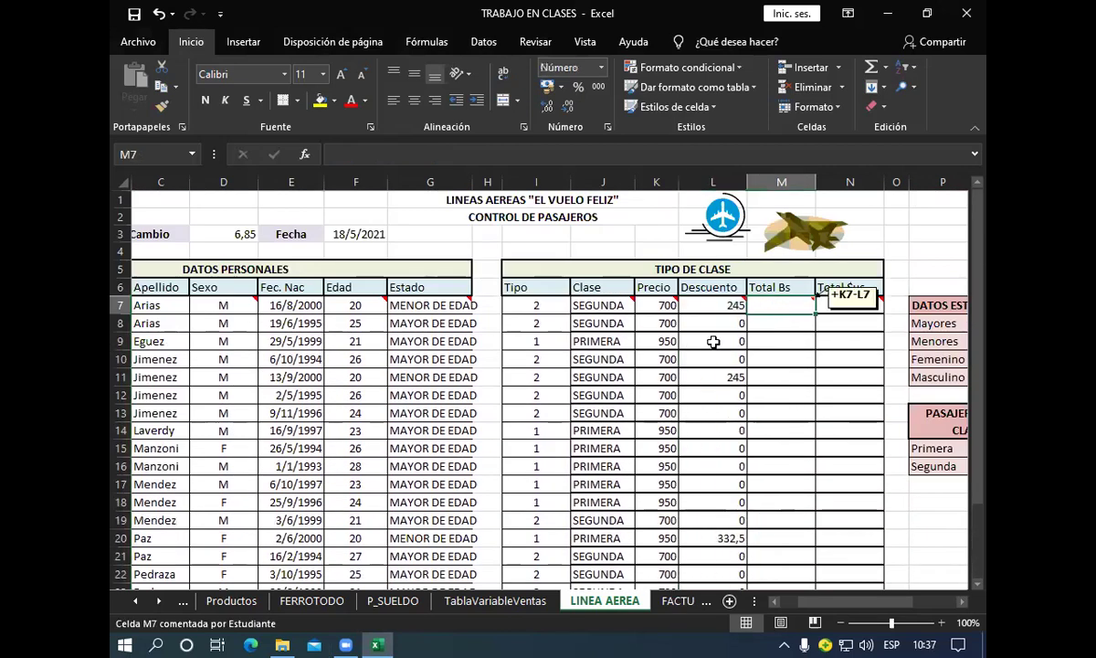
{"action": "scroll", "coordinate": [713, 342], "scroll_direction": "down", "scroll_amount": 3}
{"action": "scroll", "coordinate": [713, 342], "scroll_direction": "up", "scroll_amount": 1}
{"action": "scroll", "coordinate": [713, 341], "scroll_direction": "up", "scroll_amount": 2}
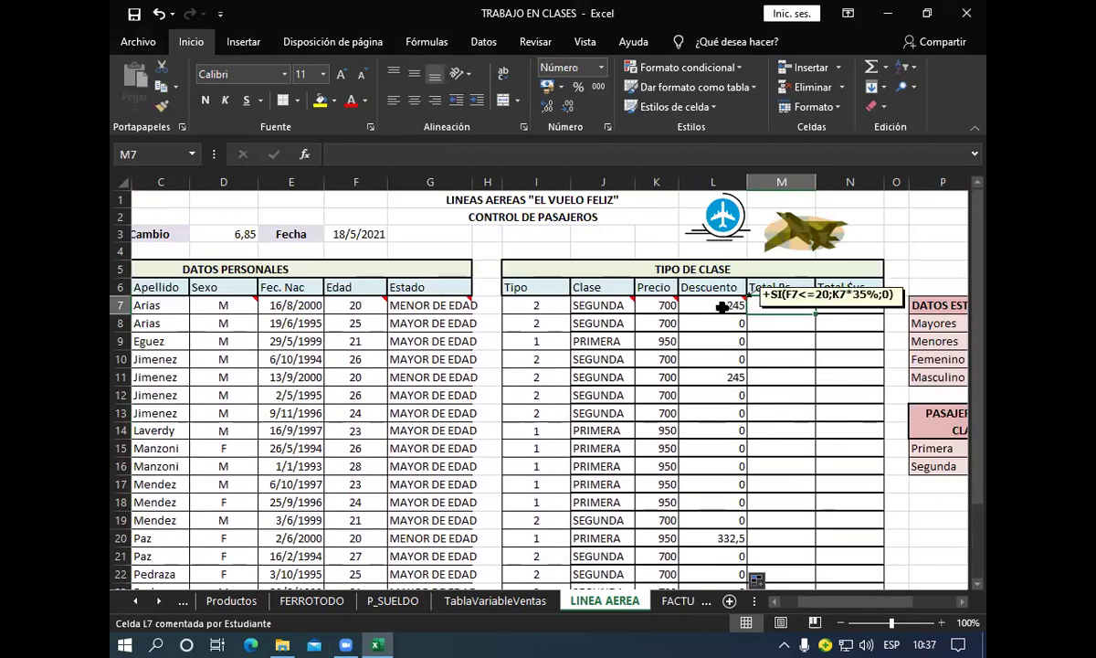
{"action": "left_click", "coordinate": [721, 308]}
{"action": "scroll", "coordinate": [726, 312], "scroll_direction": "down", "scroll_amount": 3}
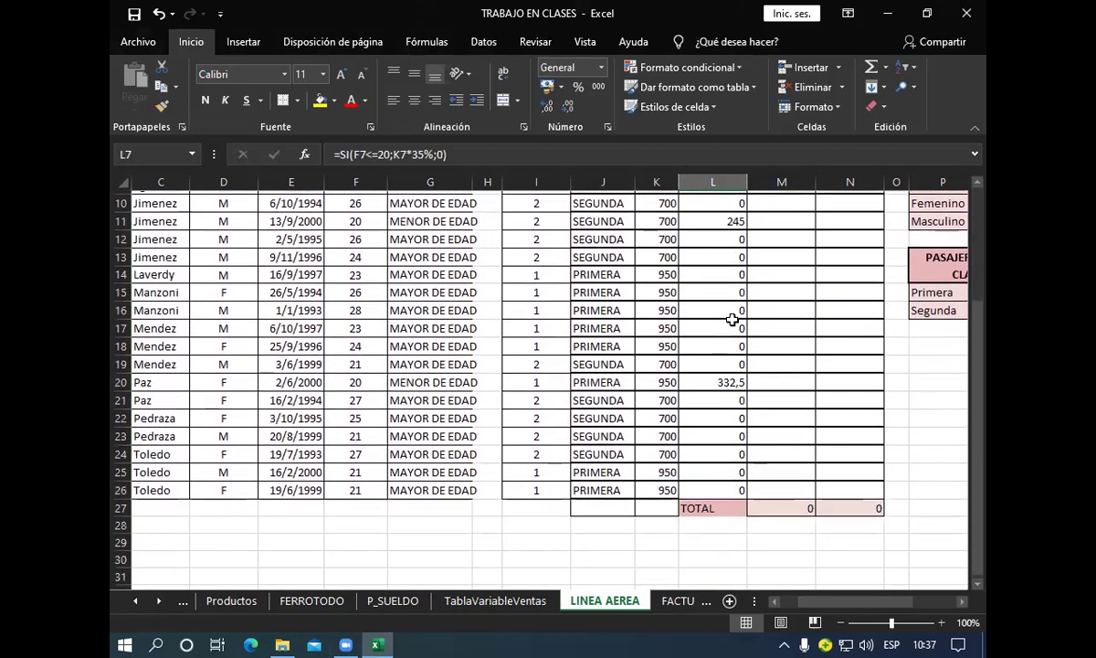
{"action": "scroll", "coordinate": [731, 318], "scroll_direction": "up", "scroll_amount": 2}
{"action": "scroll", "coordinate": [730, 317], "scroll_direction": "up", "scroll_amount": 1}
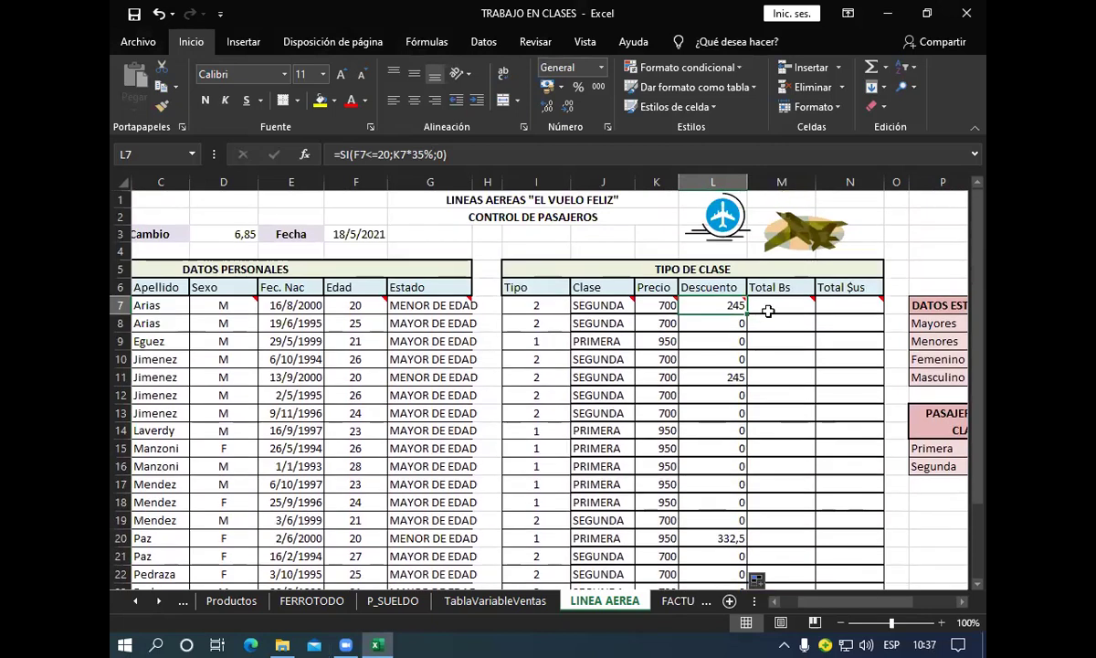
{"action": "mouse_move", "coordinate": [772, 307]}
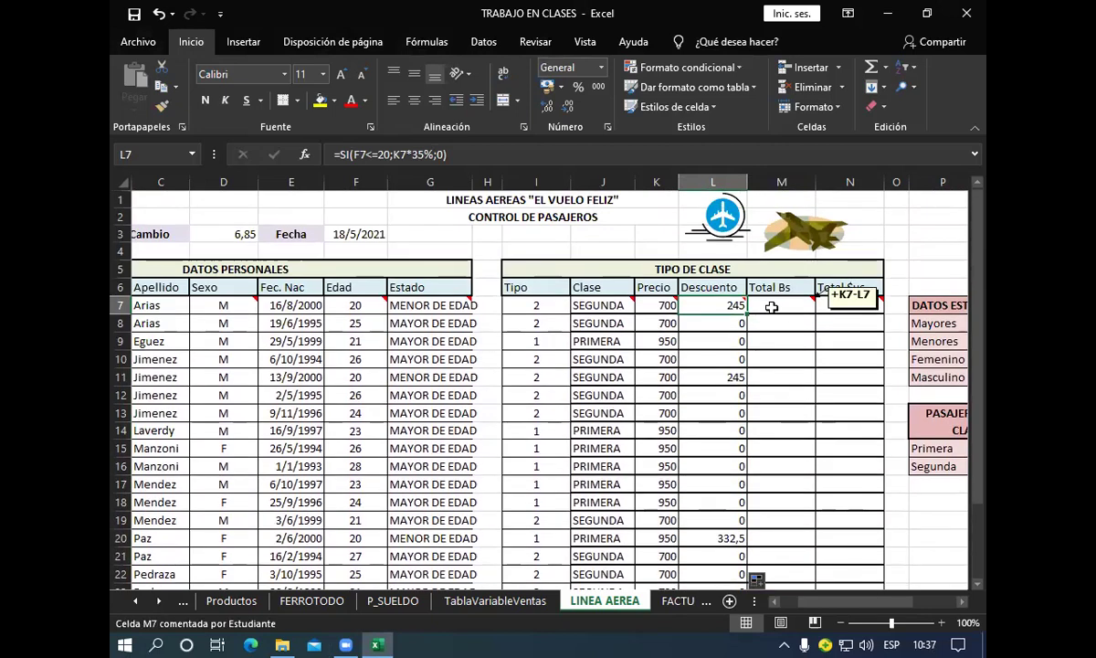
{"action": "scroll", "coordinate": [712, 303], "scroll_direction": "down", "scroll_amount": 3}
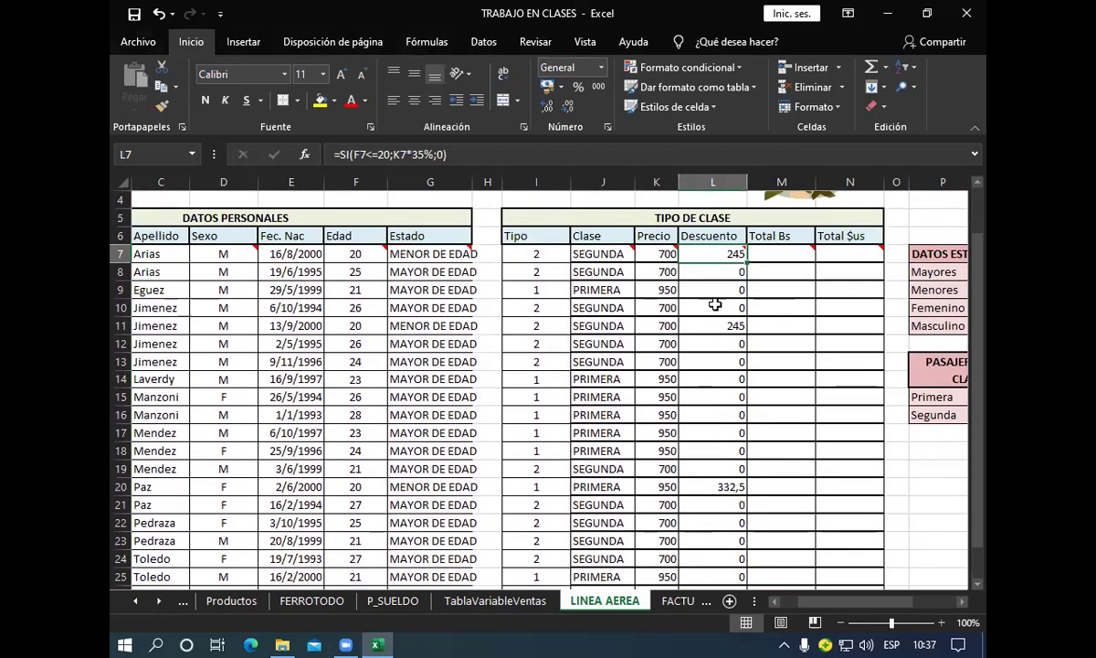
{"action": "scroll", "coordinate": [717, 304], "scroll_direction": "up", "scroll_amount": 2}
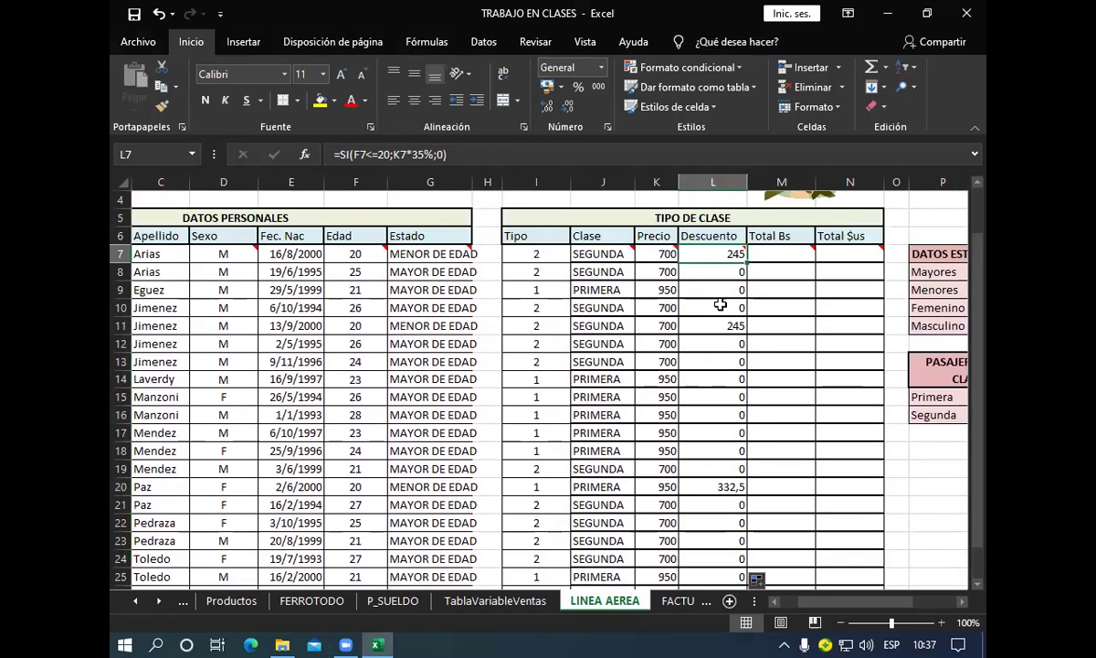
{"action": "scroll", "coordinate": [722, 304], "scroll_direction": "down", "scroll_amount": 3}
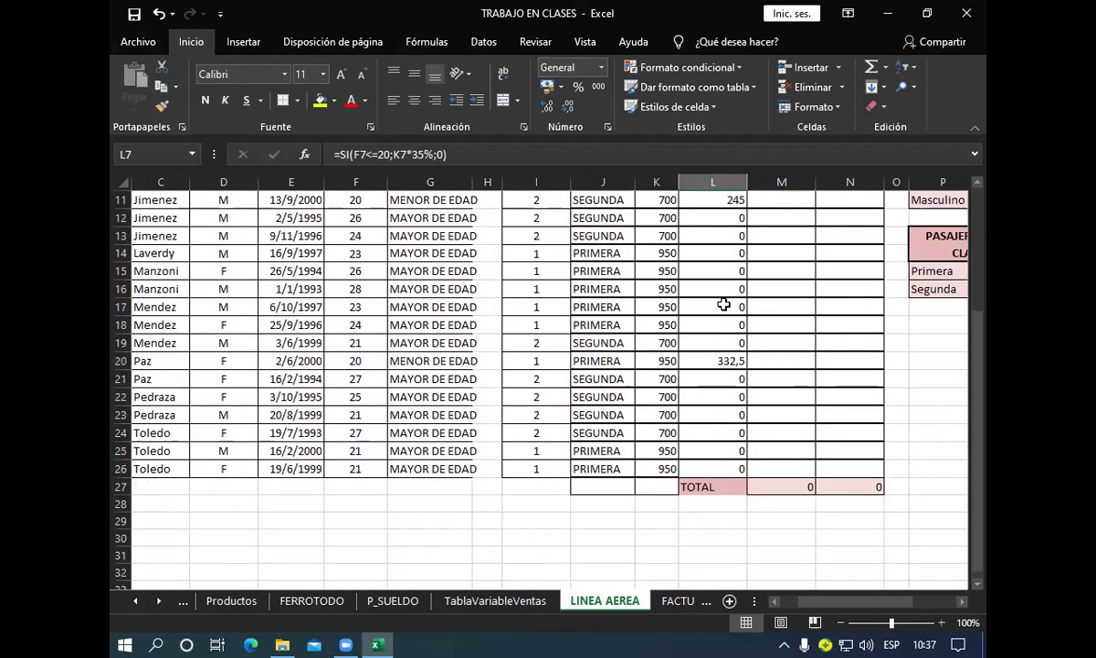
{"action": "scroll", "coordinate": [723, 304], "scroll_direction": "up", "scroll_amount": 2}
{"action": "scroll", "coordinate": [723, 304], "scroll_direction": "up", "scroll_amount": 2}
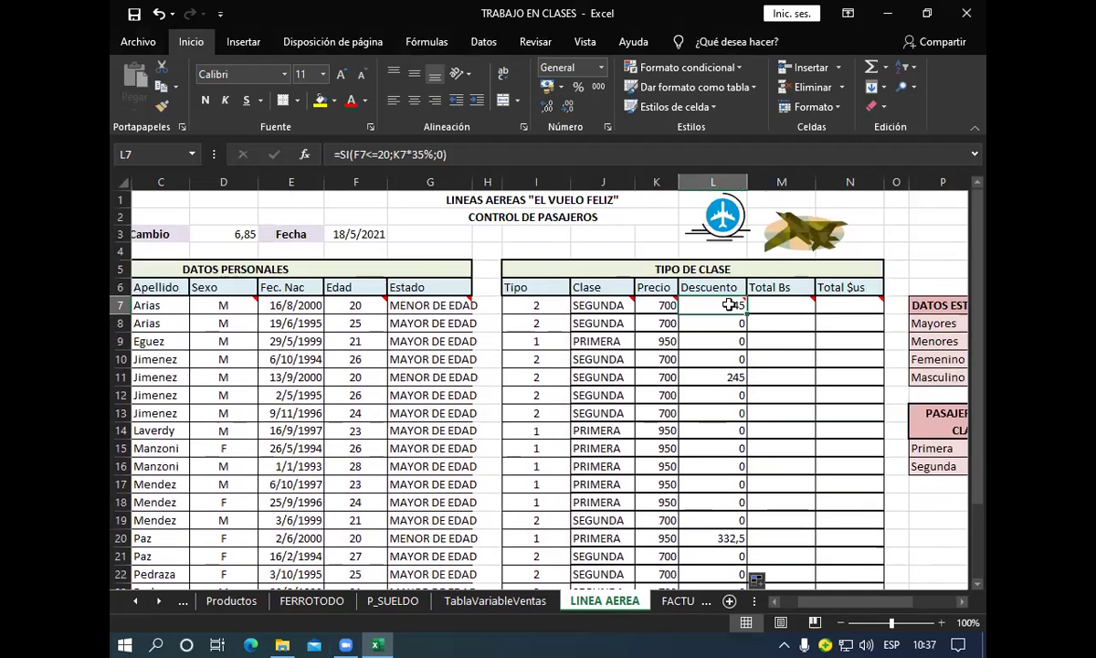
{"action": "left_click", "coordinate": [778, 306]}
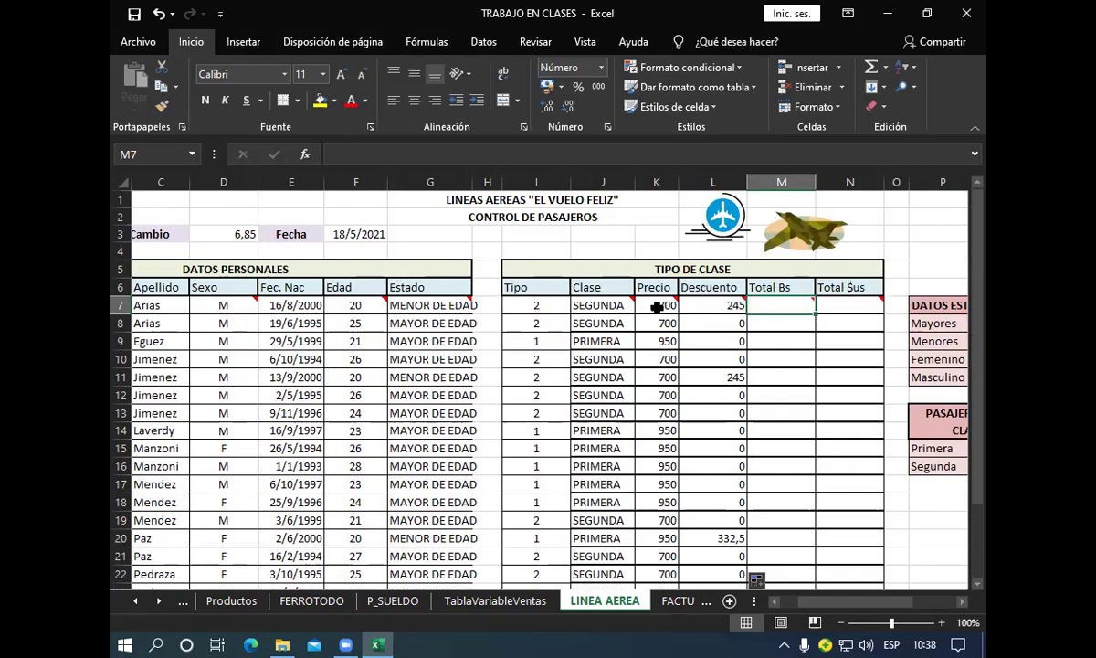
{"action": "left_click", "coordinate": [676, 306]}
{"action": "left_click", "coordinate": [797, 308]}
{"action": "mouse_move", "coordinate": [781, 305]}
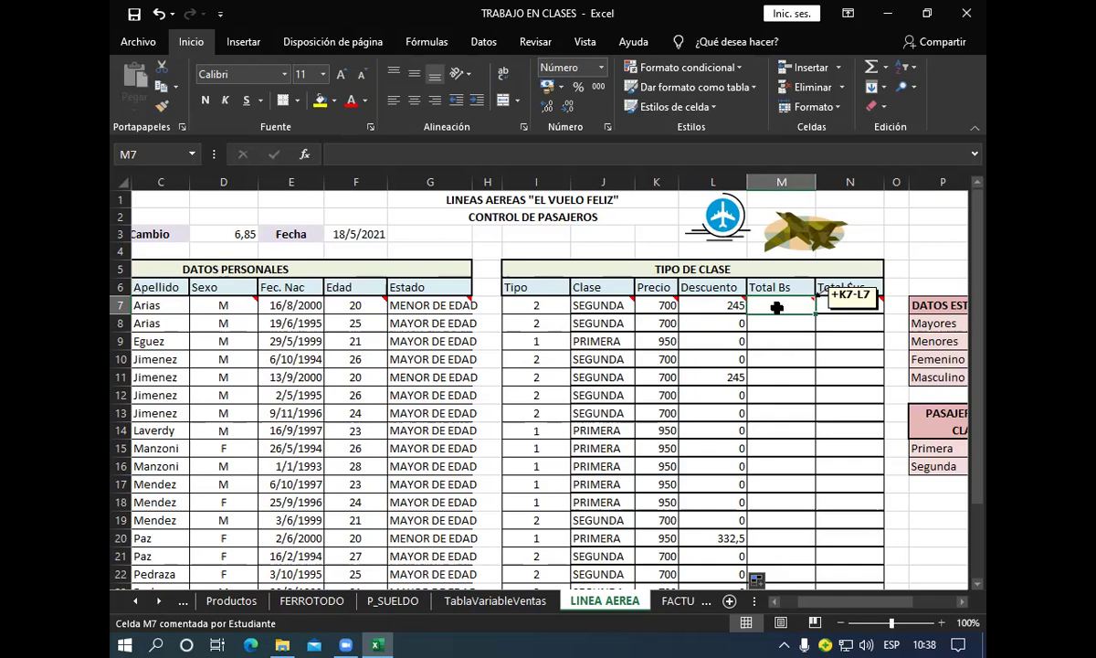
{"action": "left_click", "coordinate": [304, 154]}
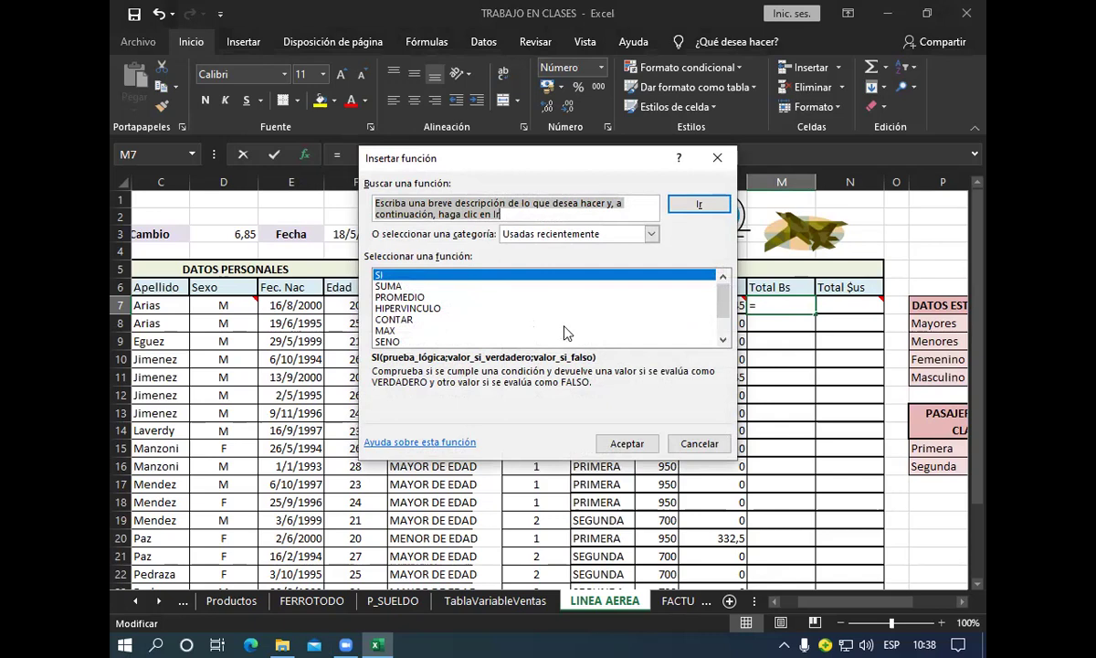
{"action": "left_click", "coordinate": [717, 158]}
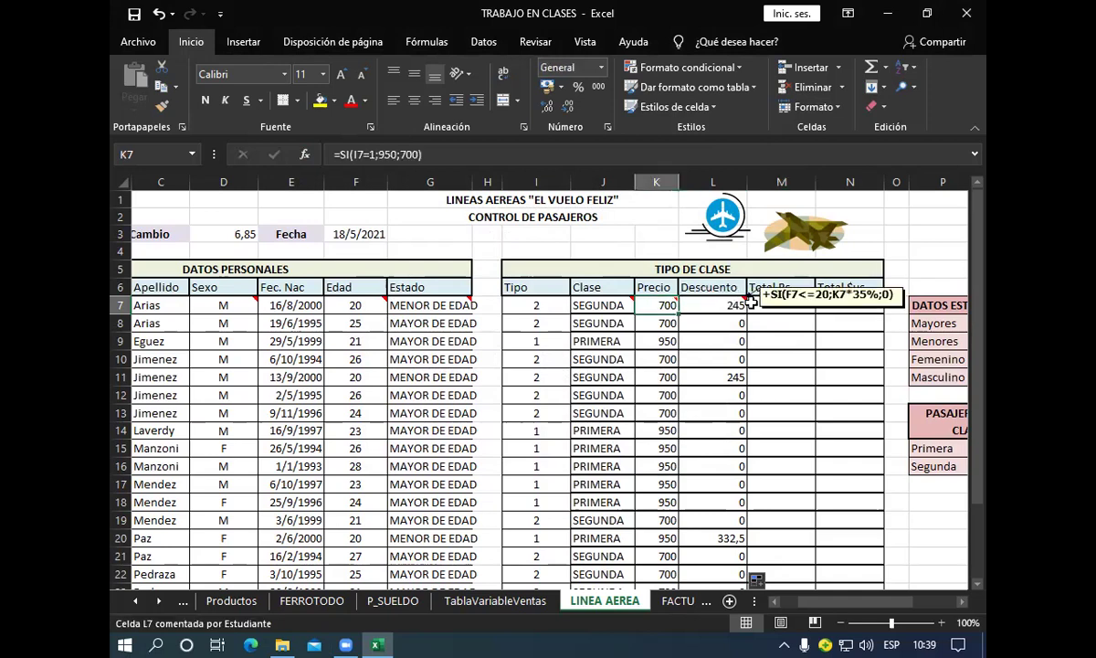
{"action": "mouse_move", "coordinate": [768, 305]}
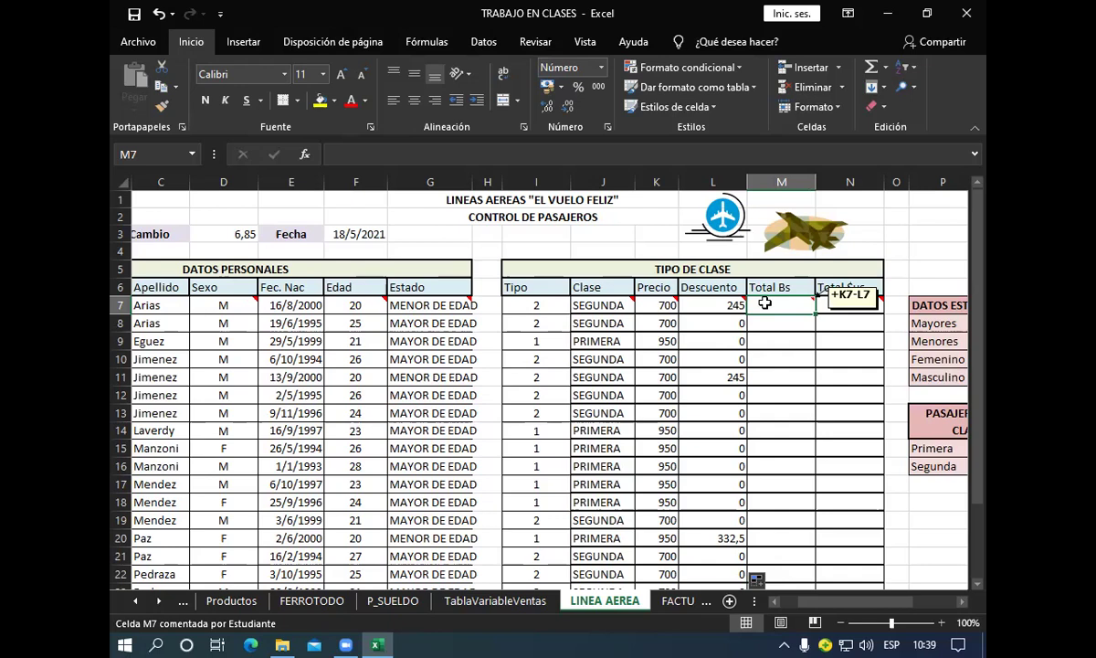
Step: Enter =+K7-L7 in M7 so the first Total Bs shows 455
{"action": "key", "text": "Left"}
{"action": "key", "text": "Left"}
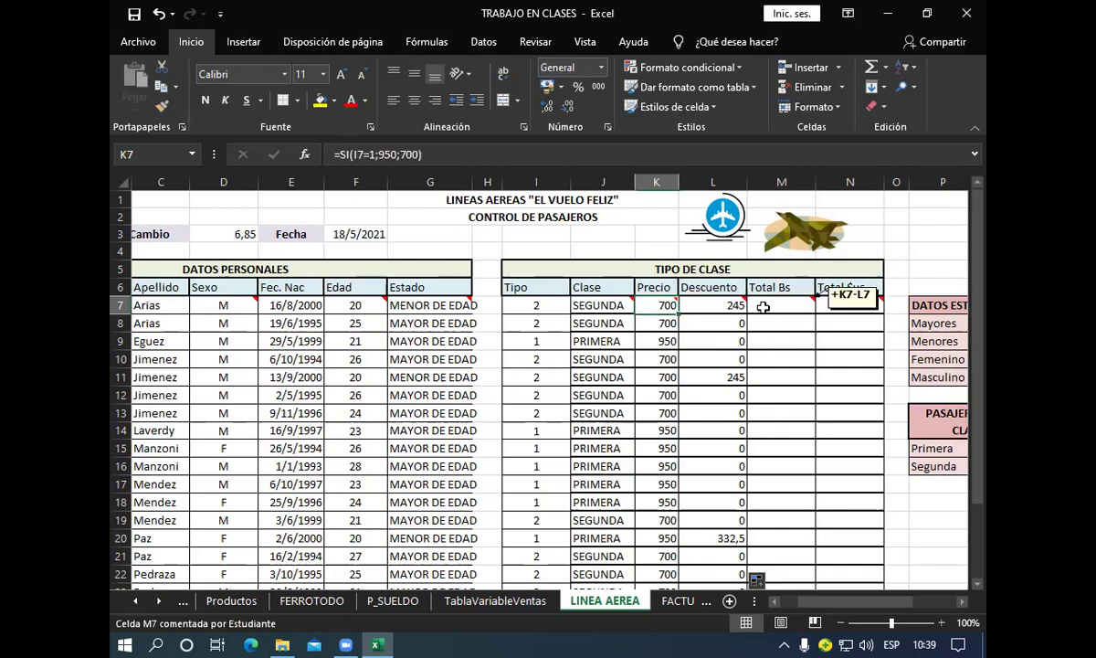
{"action": "left_click", "coordinate": [763, 307]}
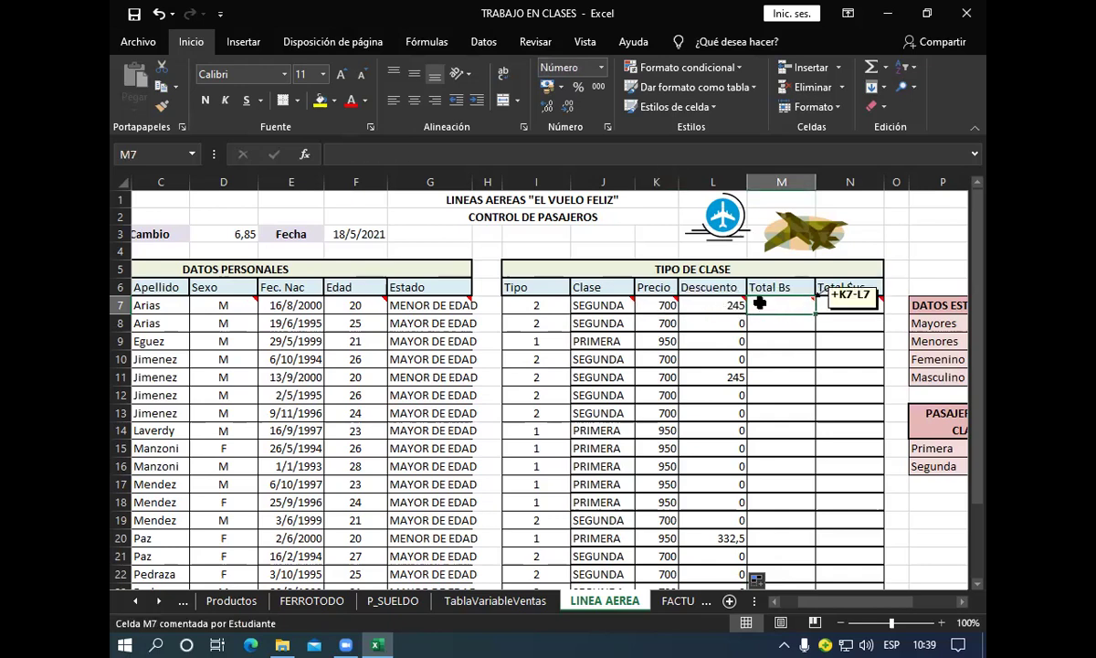
{"action": "type", "text": "+"}
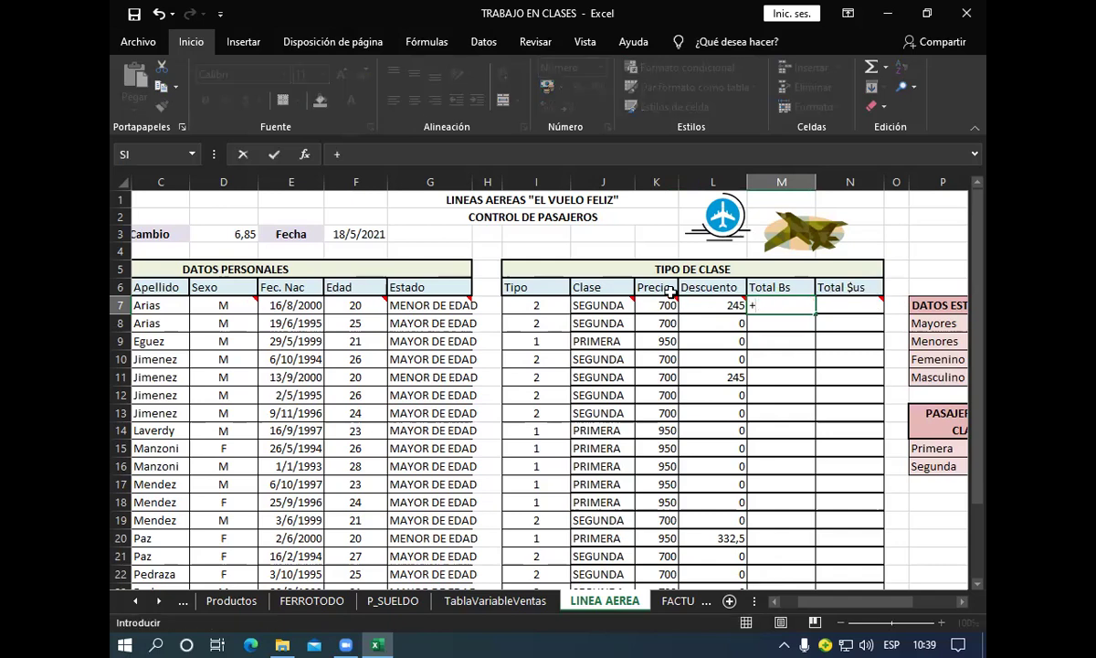
{"action": "left_click", "coordinate": [658, 305]}
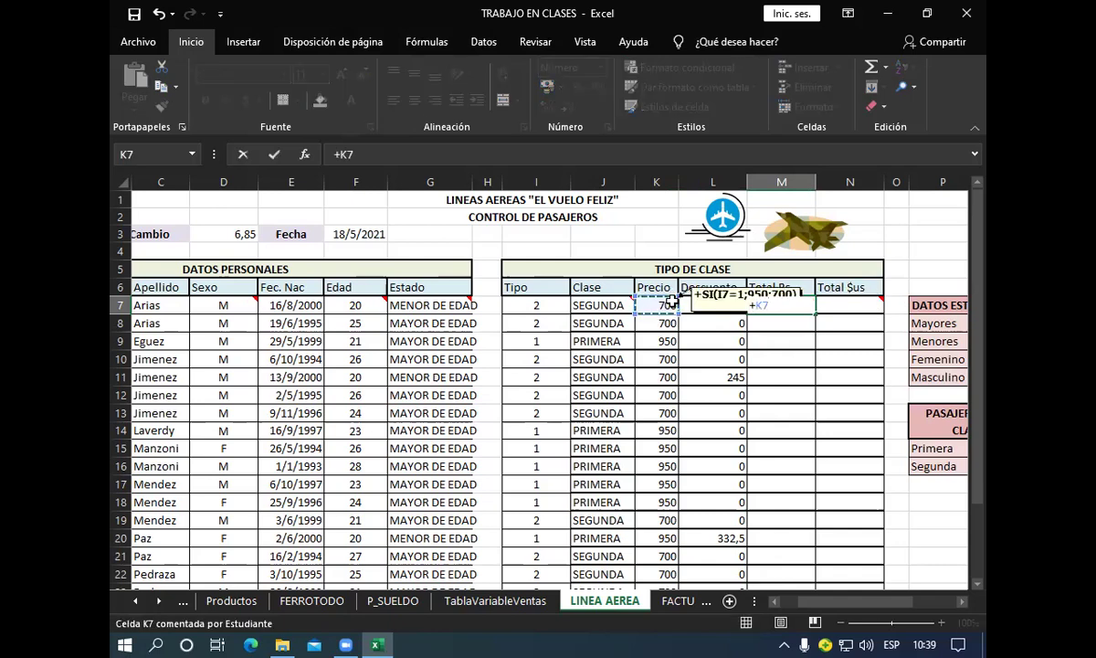
{"action": "type", "text": "-L7"}
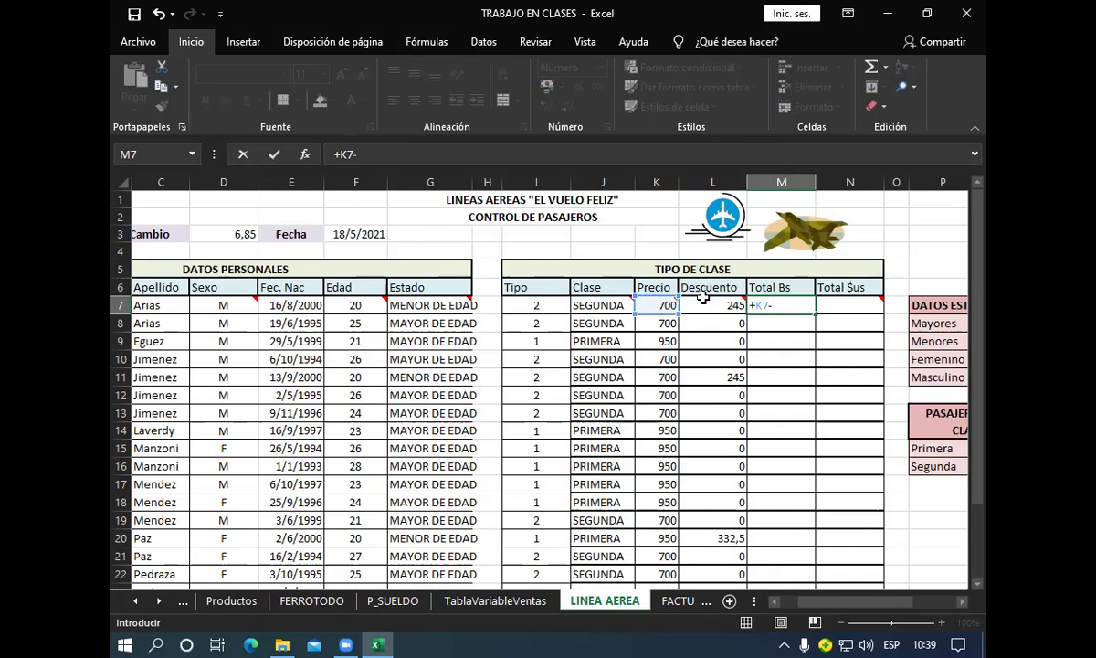
{"action": "mouse_move", "coordinate": [781, 305]}
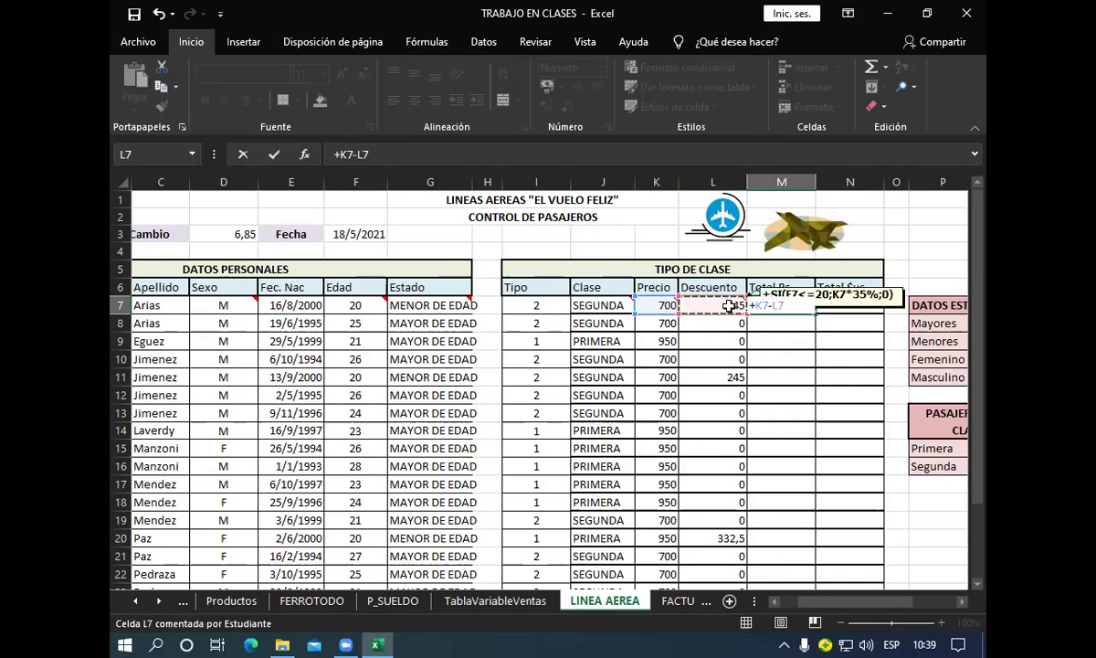
{"action": "left_click", "coordinate": [729, 306]}
{"action": "key", "text": "Return"}
Step: Copy the Total Bs formula down through row 26
{"action": "left_click", "coordinate": [780, 306]}
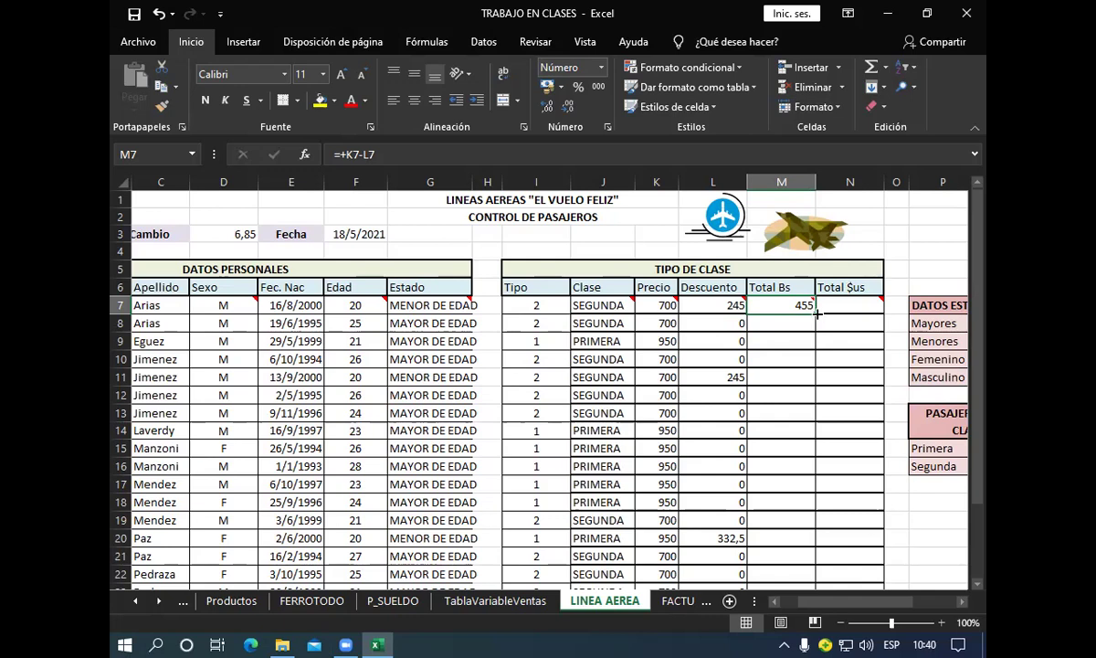
{"action": "mouse_move", "coordinate": [812, 313]}
{"action": "left_mouse_down"}
{"action": "mouse_move", "coordinate": [797, 467]}
{"action": "mouse_move", "coordinate": [808, 591]}
{"action": "mouse_move", "coordinate": [817, 549]}
{"action": "left_mouse_up"}
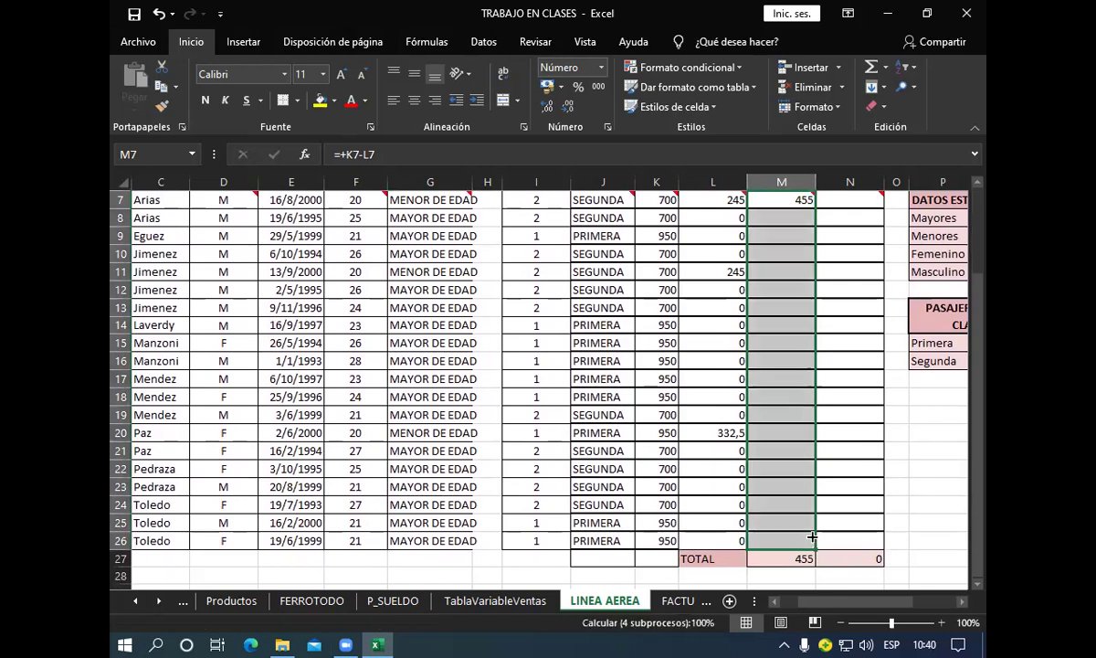
{"action": "scroll", "coordinate": [846, 543], "scroll_direction": "up", "scroll_amount": 2}
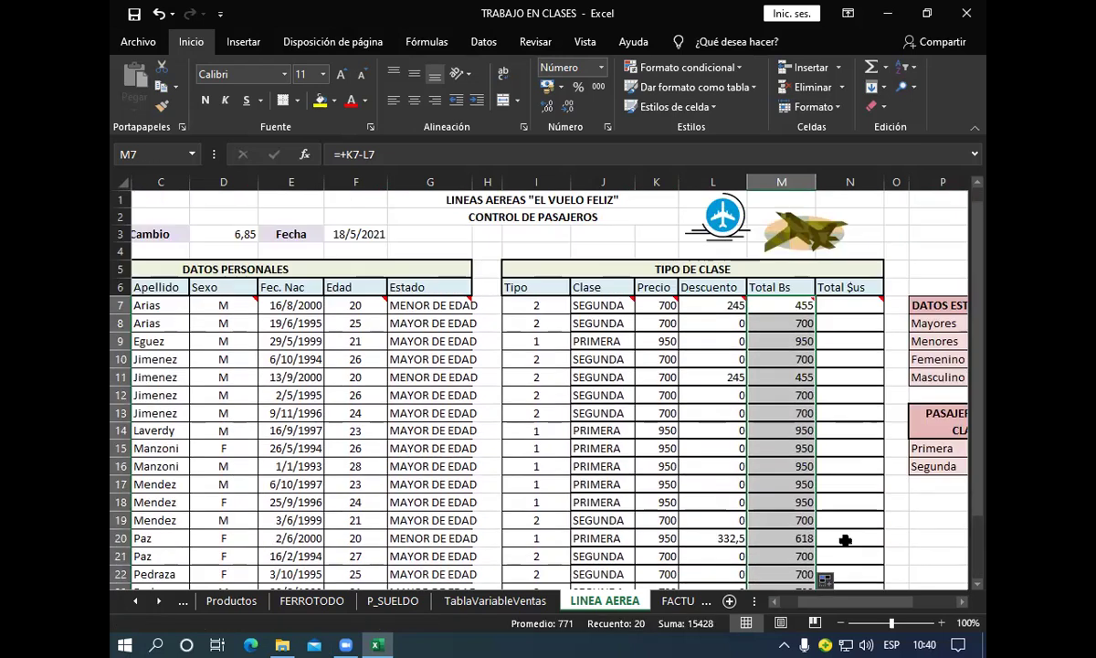
Step: Enter =+M7/$D$3 in N7 to convert Total Bs at the 6,85 rate
{"action": "left_click", "coordinate": [849, 304]}
{"action": "mouse_move", "coordinate": [849, 305]}
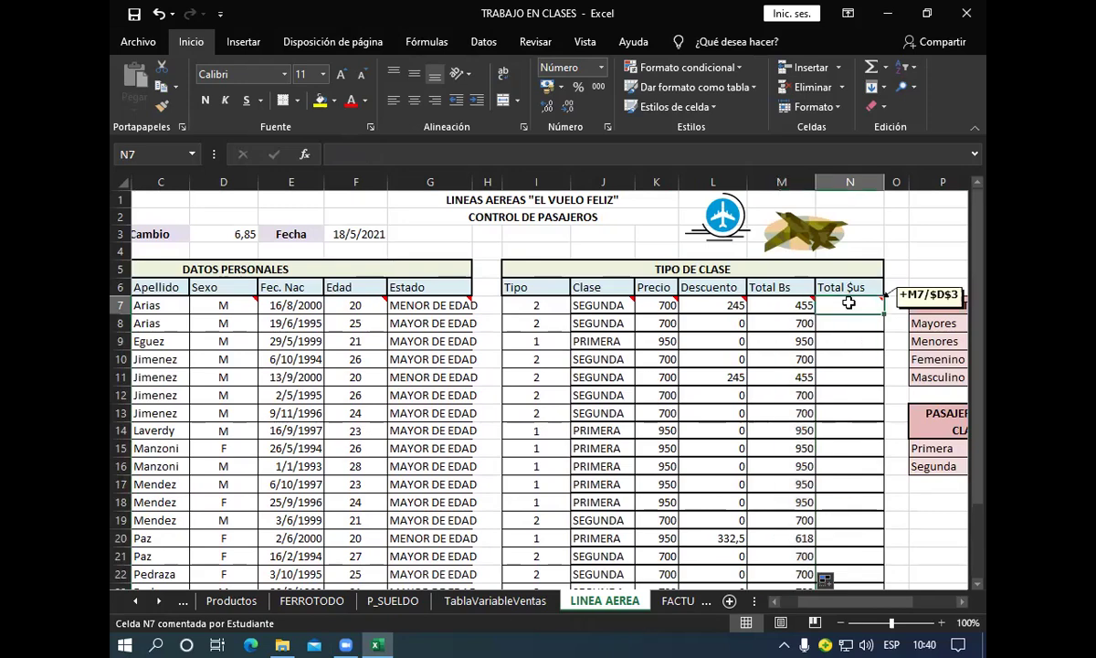
{"action": "scroll", "coordinate": [844, 361], "scroll_direction": "down", "scroll_amount": 1}
{"action": "scroll", "coordinate": [845, 362], "scroll_direction": "down", "scroll_amount": 1}
{"action": "scroll", "coordinate": [845, 365], "scroll_direction": "down", "scroll_amount": 2}
{"action": "scroll", "coordinate": [845, 366], "scroll_direction": "up", "scroll_amount": 2}
{"action": "scroll", "coordinate": [839, 422], "scroll_direction": "up", "scroll_amount": 2}
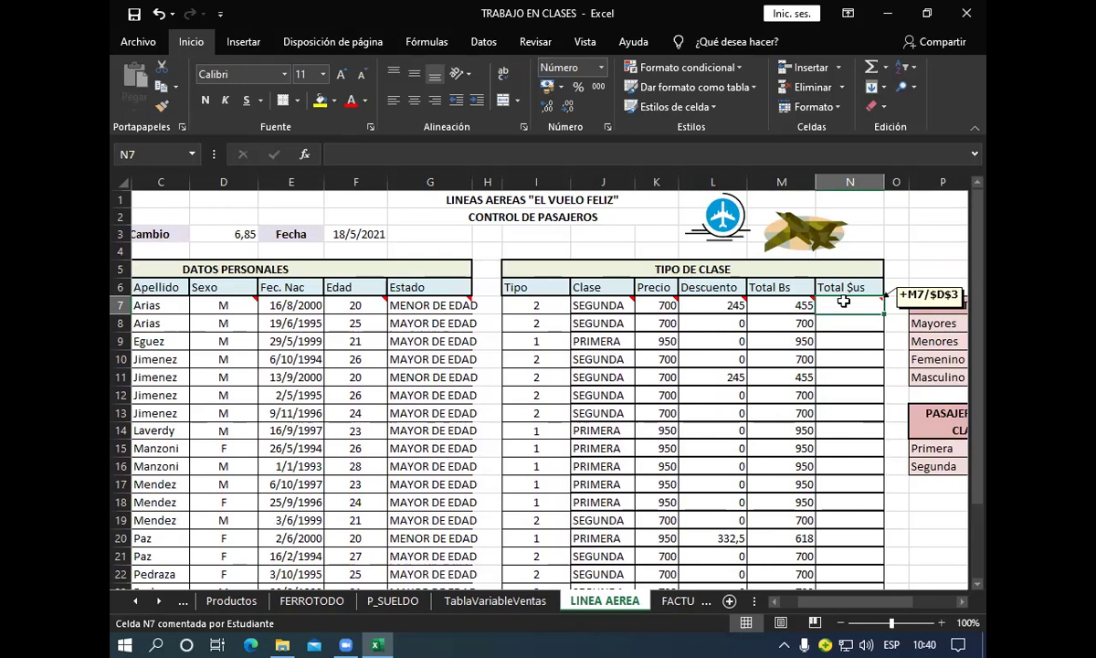
{"action": "type", "text": "+"}
{"action": "left_click", "coordinate": [763, 304]}
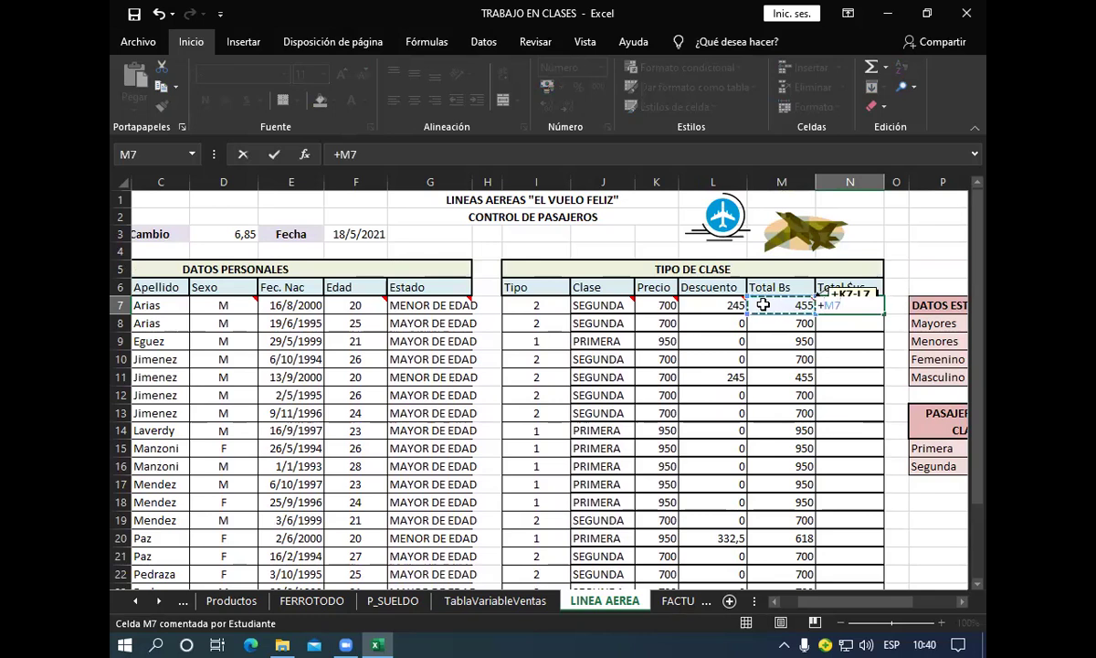
{"action": "type", "text": "/"}
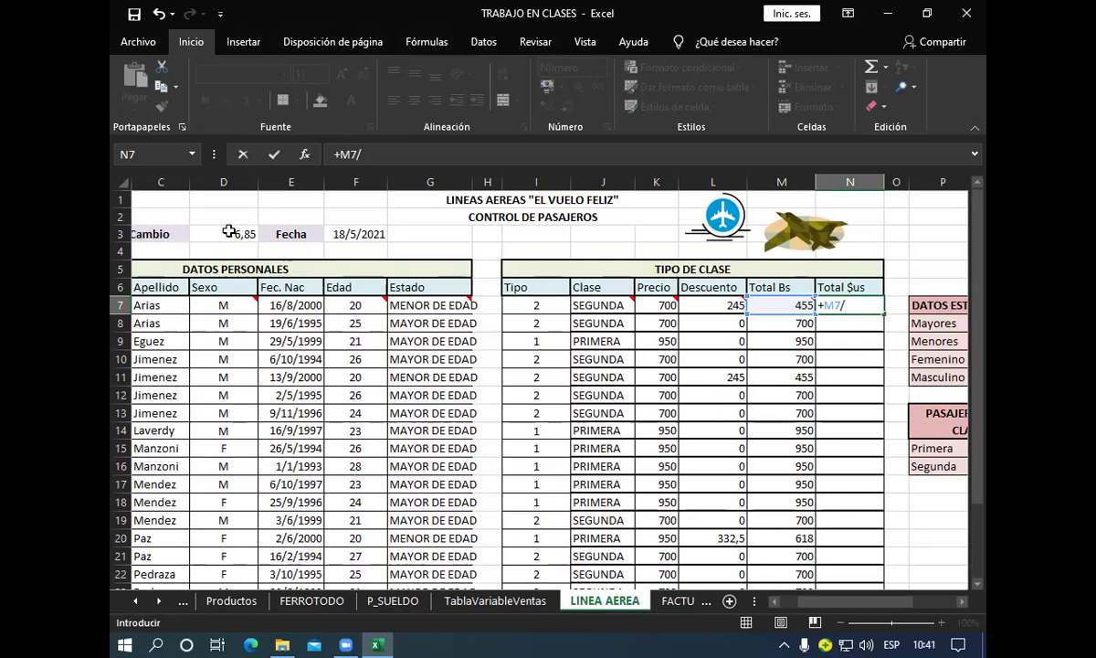
{"action": "left_click", "coordinate": [242, 236]}
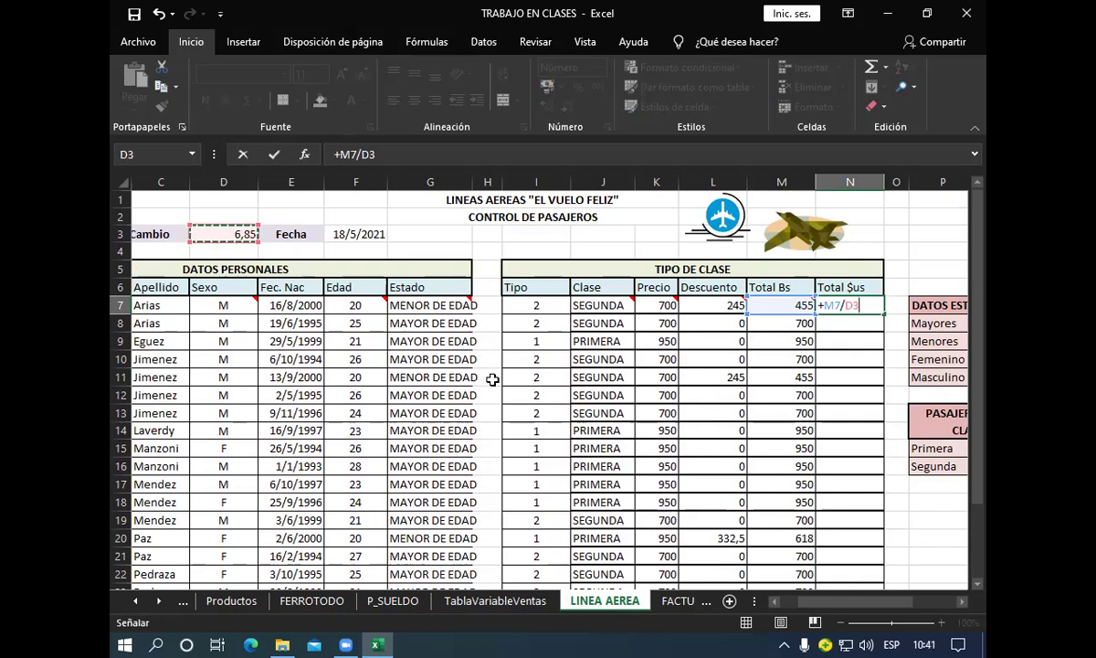
{"action": "key", "text": "F4"}
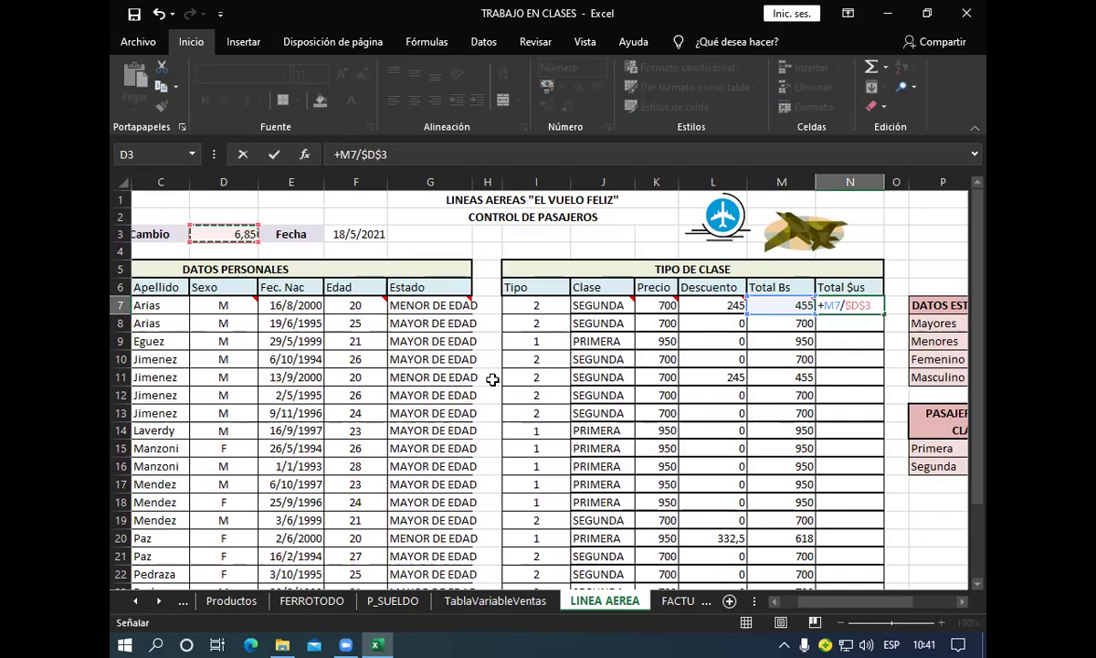
{"action": "key", "text": "Return"}
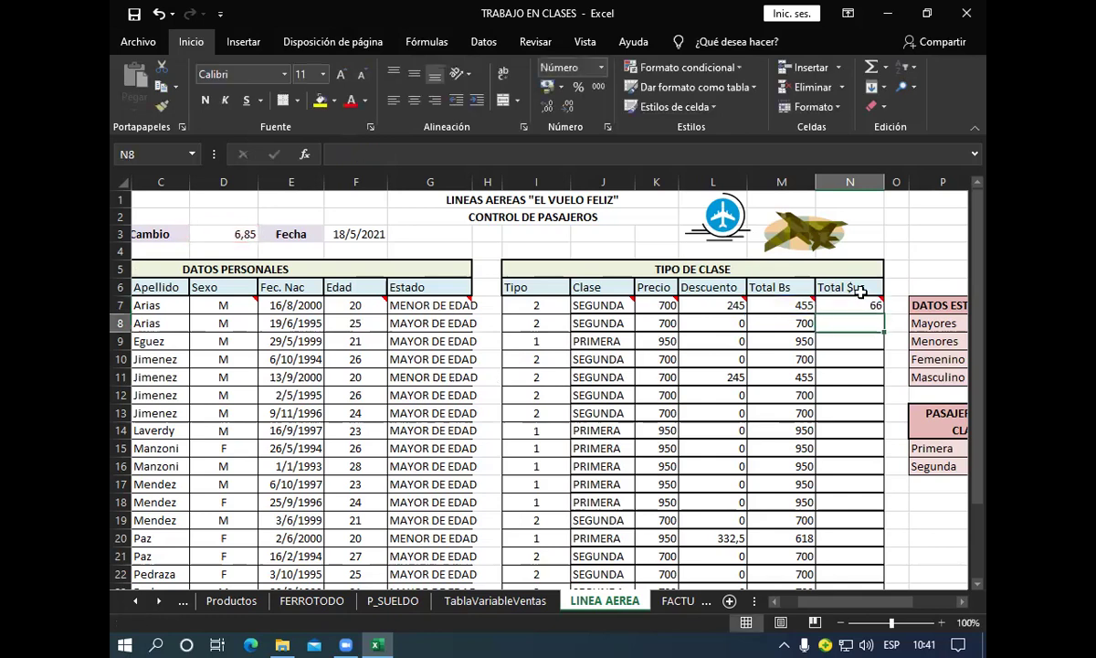
Step: Copy the dollar formula down through row 26
{"action": "left_click", "coordinate": [862, 304]}
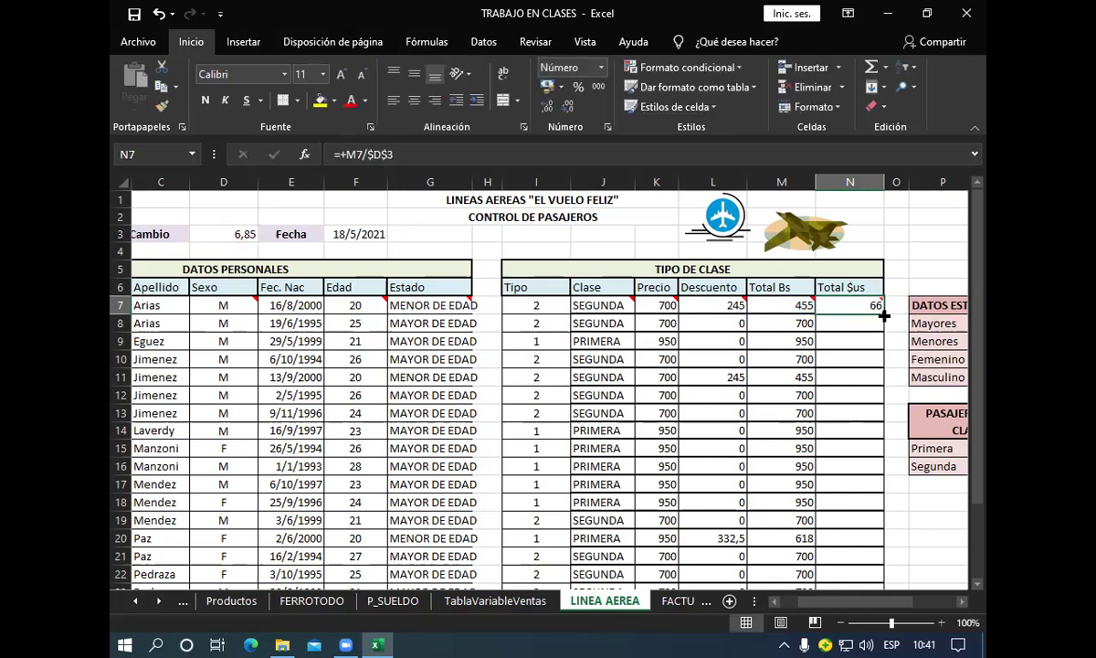
{"action": "left_click_drag", "start_coordinate": [884, 315], "coordinate": [884, 590]}
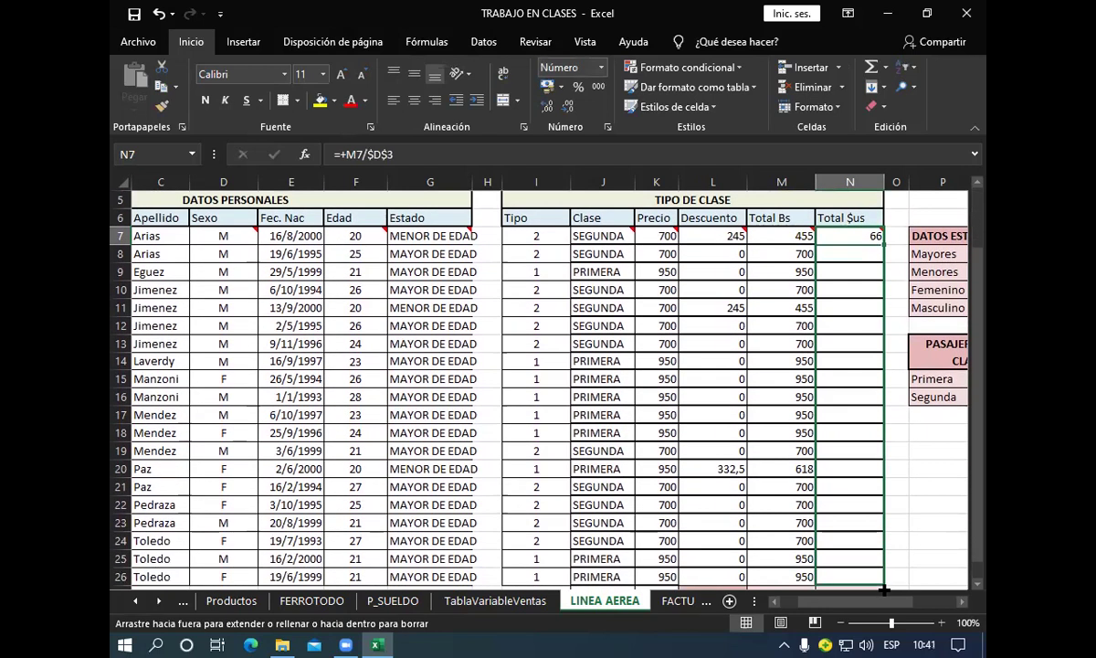
{"action": "left_click_drag", "start_coordinate": [884, 590], "coordinate": [875, 541]}
{"action": "scroll", "coordinate": [747, 484], "scroll_direction": "up", "scroll_amount": 2}
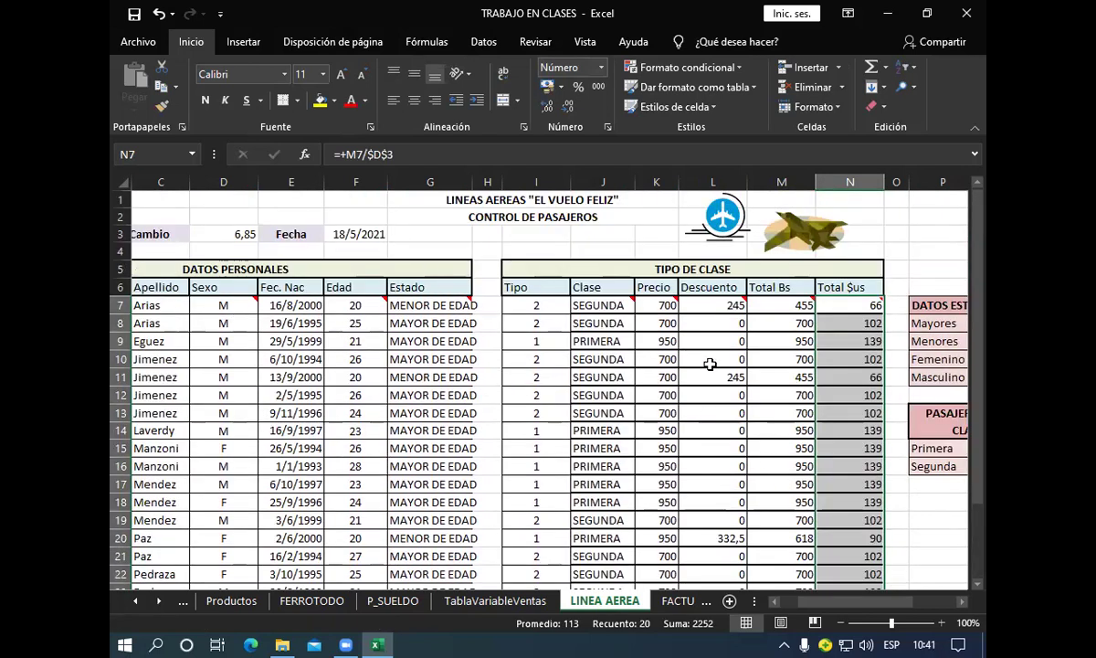
{"action": "scroll", "coordinate": [709, 363], "scroll_direction": "down", "scroll_amount": 2}
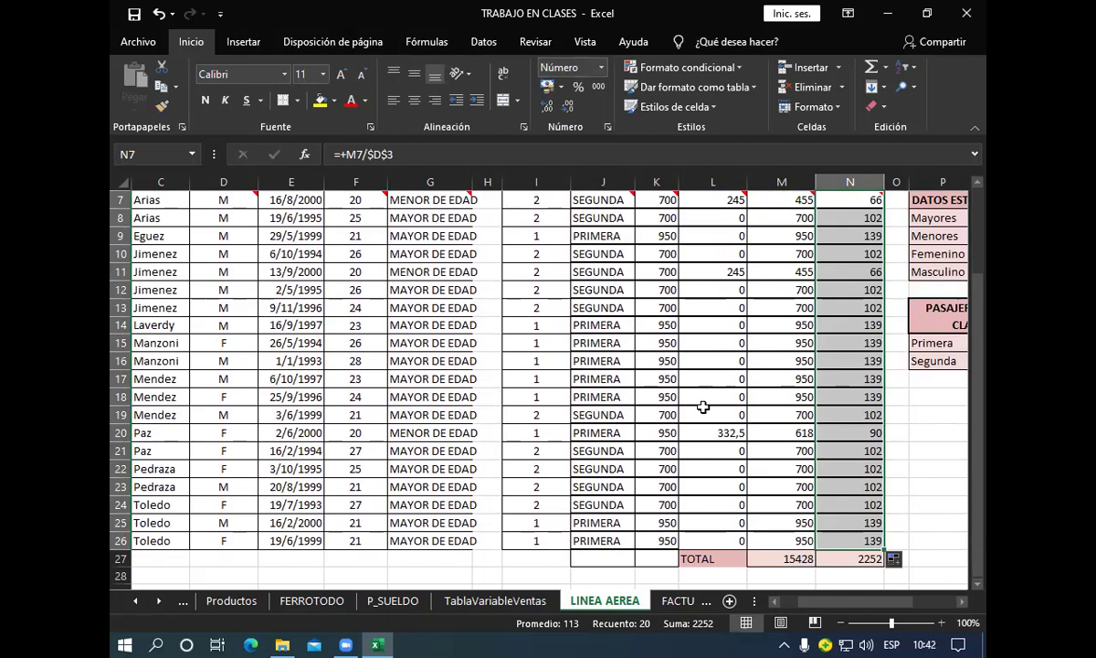
{"action": "scroll", "coordinate": [707, 411], "scroll_direction": "up", "scroll_amount": 2}
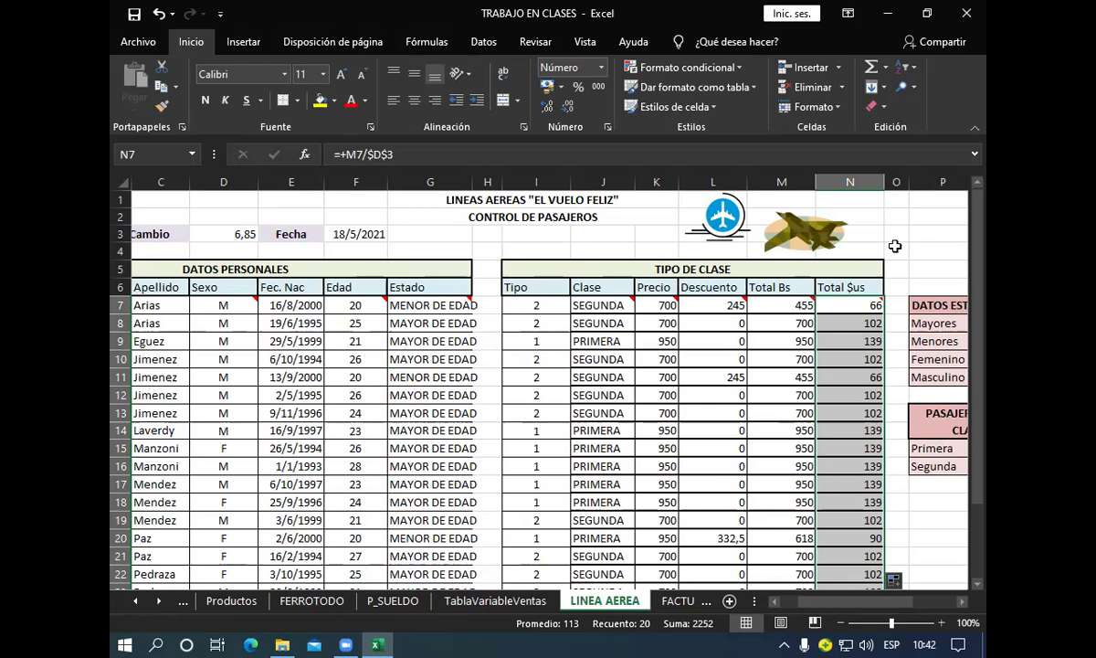
{"action": "scroll", "coordinate": [842, 335], "scroll_direction": "down", "scroll_amount": 2}
{"action": "scroll", "coordinate": [845, 355], "scroll_direction": "down", "scroll_amount": 1}
{"action": "scroll", "coordinate": [813, 358], "scroll_direction": "up", "scroll_amount": 2}
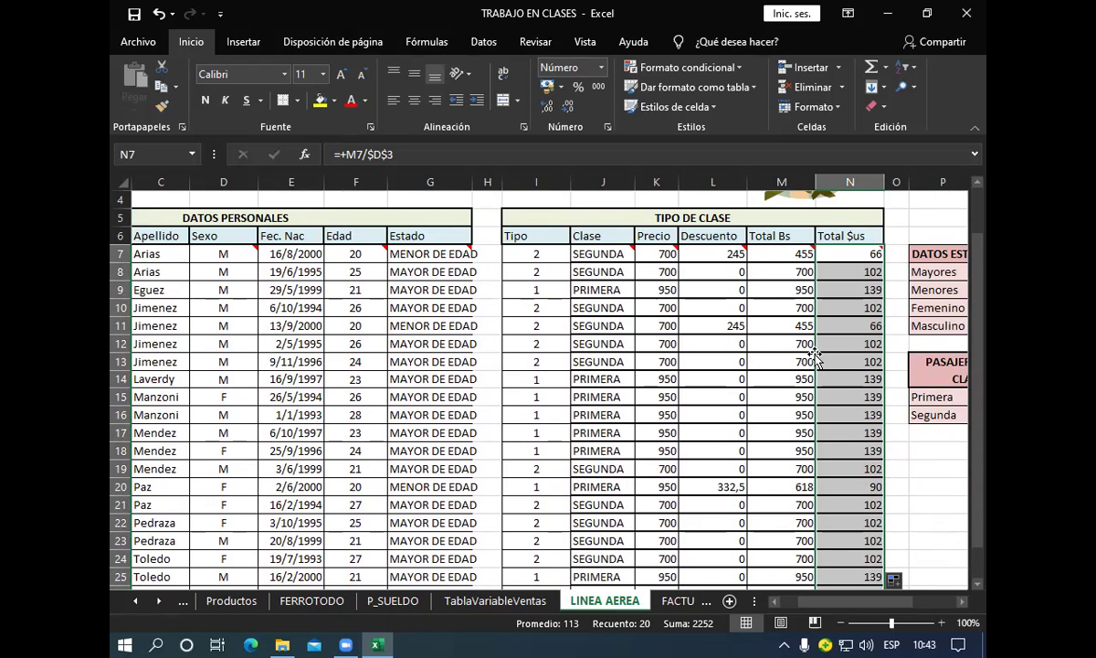
{"action": "scroll", "coordinate": [763, 434], "scroll_direction": "down", "scroll_amount": 2}
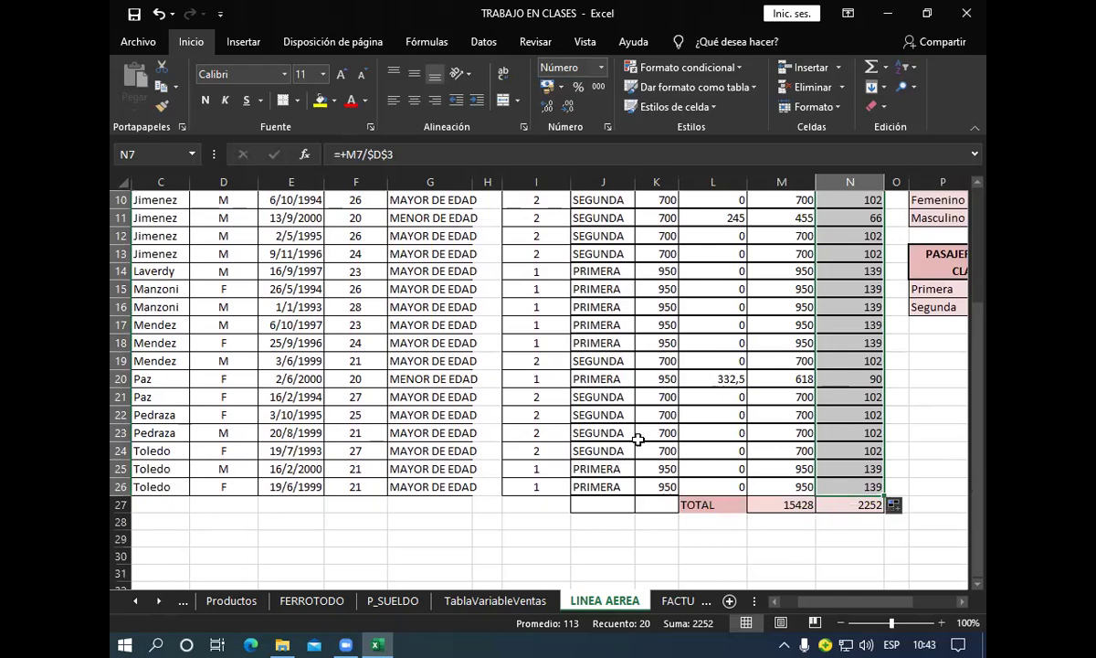
{"action": "scroll", "coordinate": [621, 440], "scroll_direction": "up", "scroll_amount": 1}
{"action": "scroll", "coordinate": [610, 441], "scroll_direction": "up", "scroll_amount": 2}
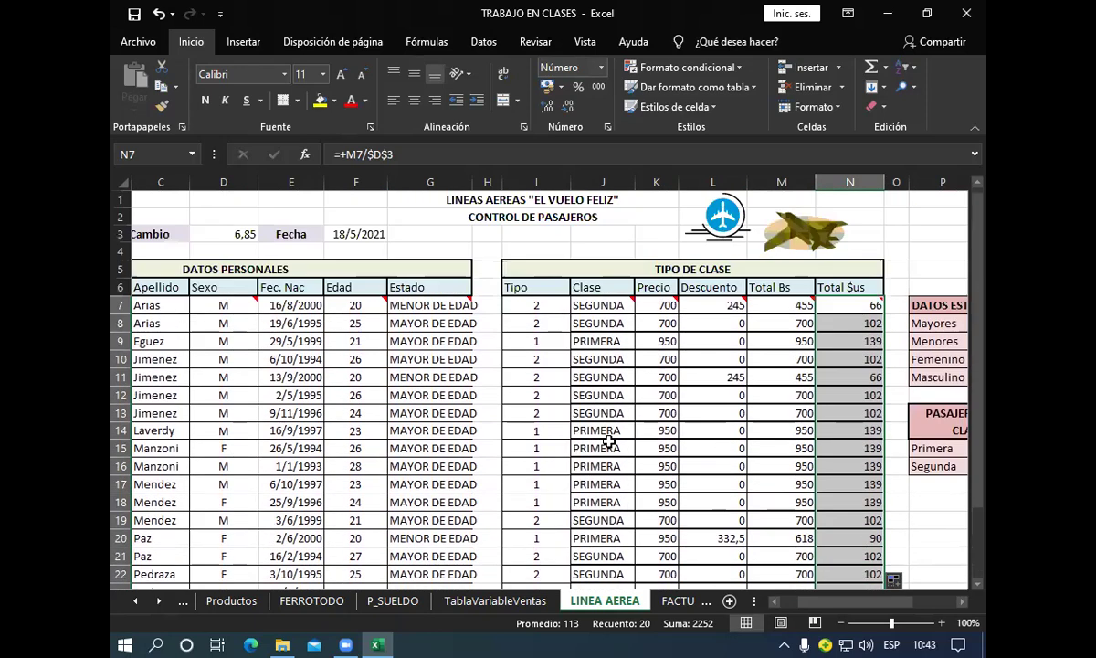
{"action": "scroll", "coordinate": [621, 440], "scroll_direction": "down", "scroll_amount": 1}
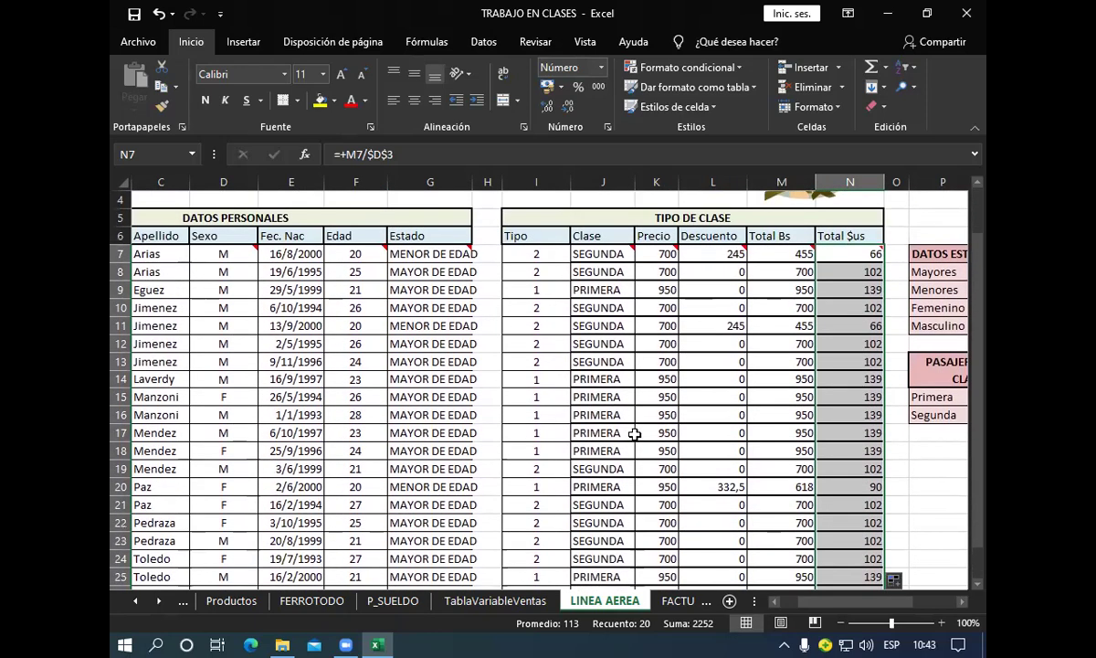
Step: Insert a new blank worksheet after the FACTURACION tab
{"action": "left_click", "coordinate": [687, 600]}
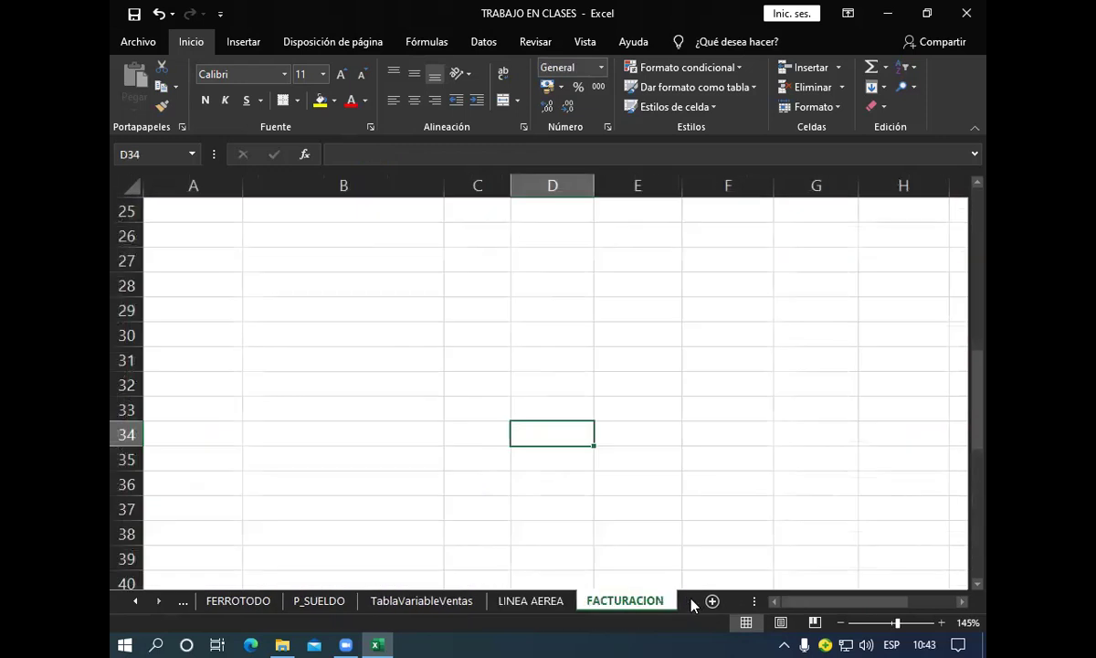
{"action": "left_click", "coordinate": [711, 600]}
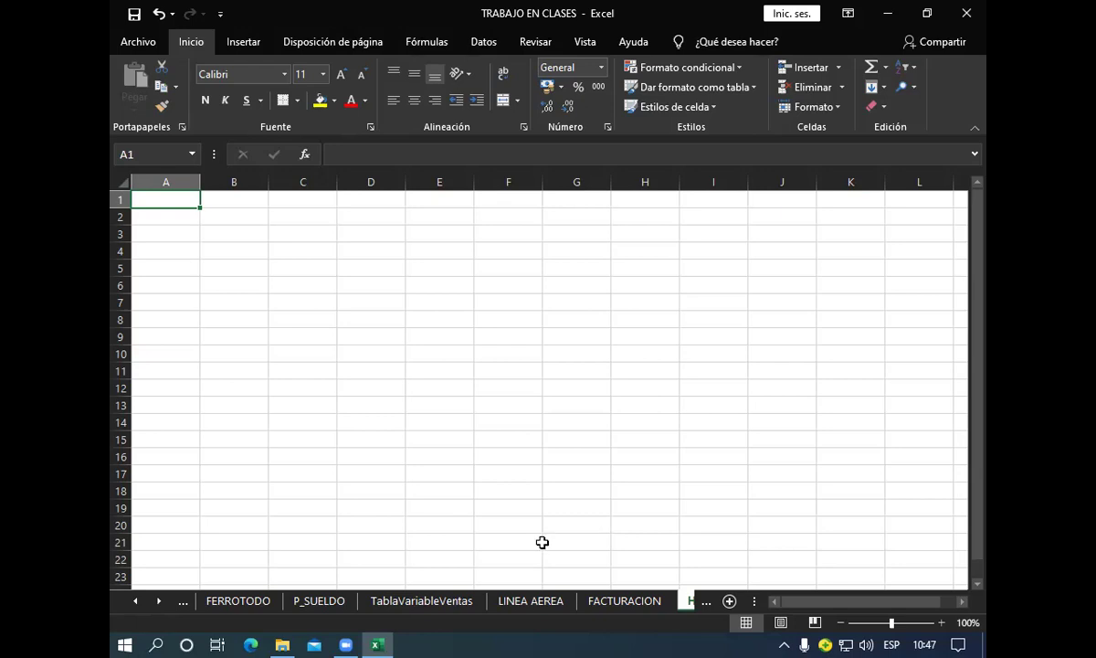
Step: Enter the header Nro in cell A5
{"action": "left_click", "coordinate": [175, 271]}
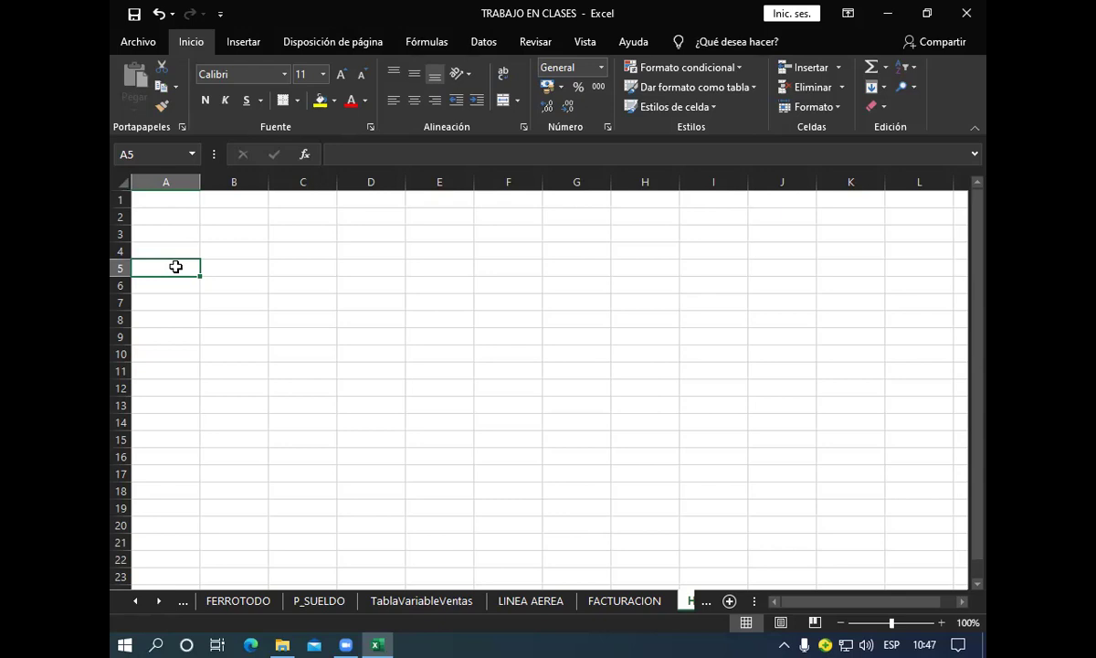
{"action": "double_click", "coordinate": [175, 266]}
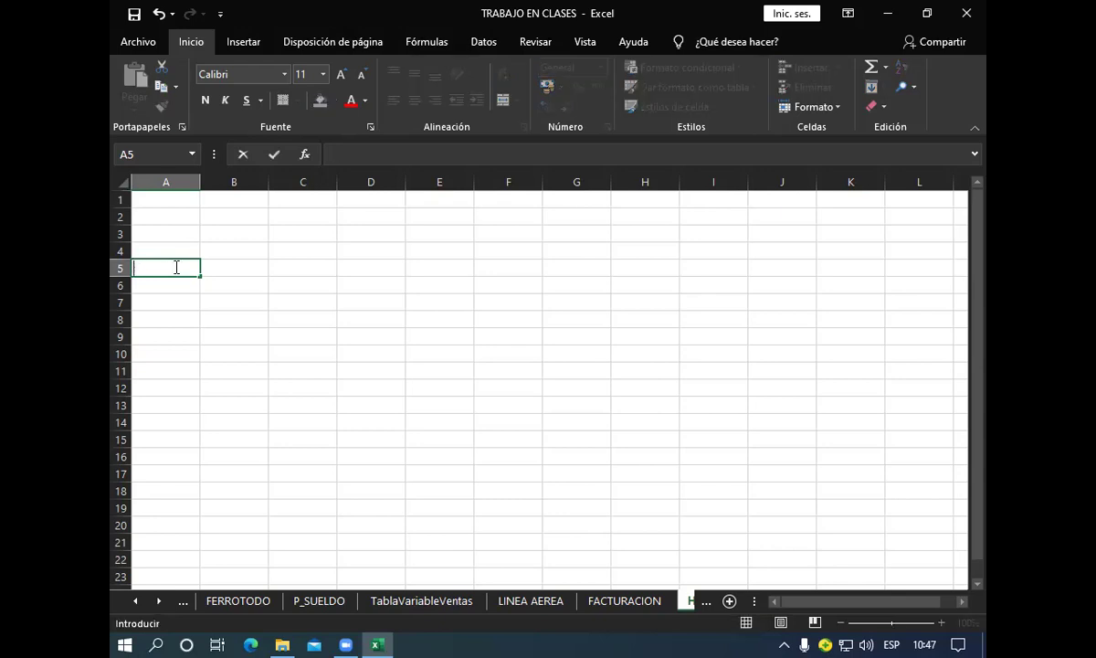
{"action": "type", "text": "N"}
{"action": "type", "text": "ro"}
{"action": "left_click", "coordinate": [220, 266]}
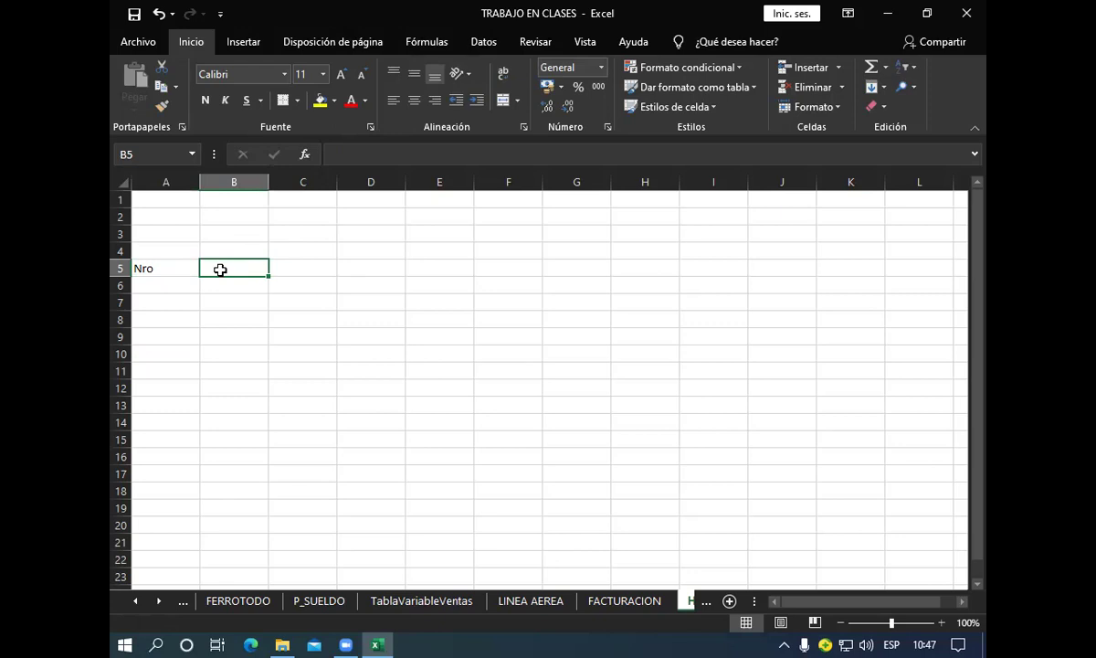
Step: Type the header Nombre in B5, correcting it from all caps
{"action": "type", "text": "n"}
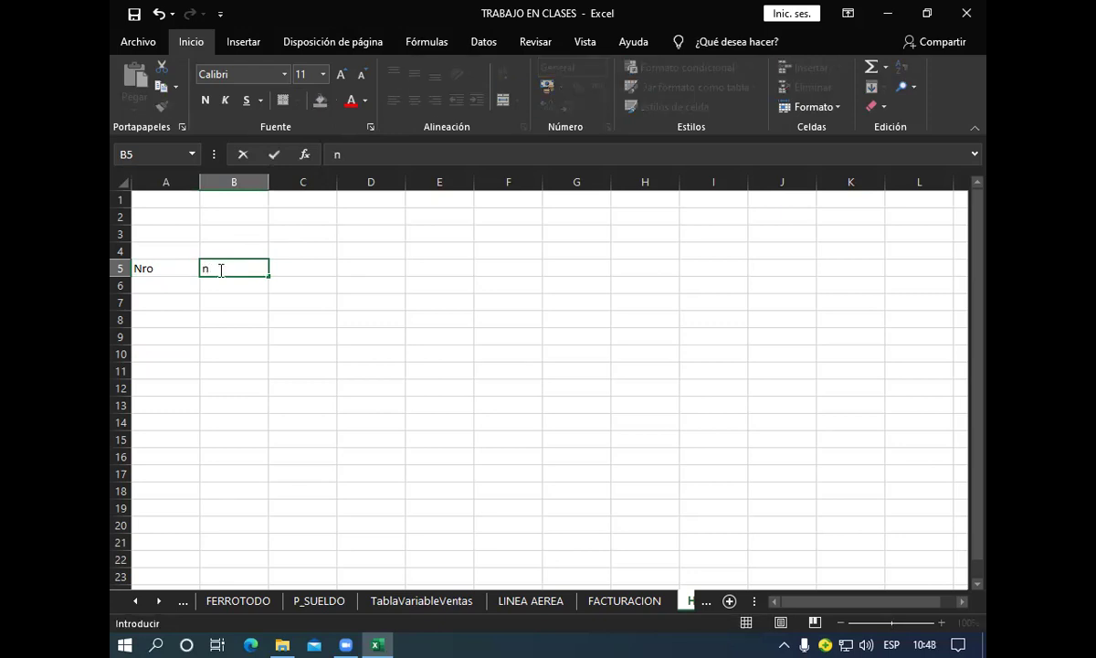
{"action": "key", "text": "BackSpace"}
{"action": "type", "text": "N"}
{"action": "type", "text": "OMBRE"}
{"action": "key", "text": "BackSpace"}
{"action": "key", "text": "BackSpace"}
{"action": "key", "text": "BackSpace"}
{"action": "key", "text": "BackSpace"}
{"action": "key", "text": "BackSpace"}
{"action": "type", "text": "on"}
{"action": "key", "text": "BackSpace"}
{"action": "type", "text": "mbre"}
Step: Enter the headers Código in C5 and Categoria in D5
{"action": "left_click", "coordinate": [287, 267]}
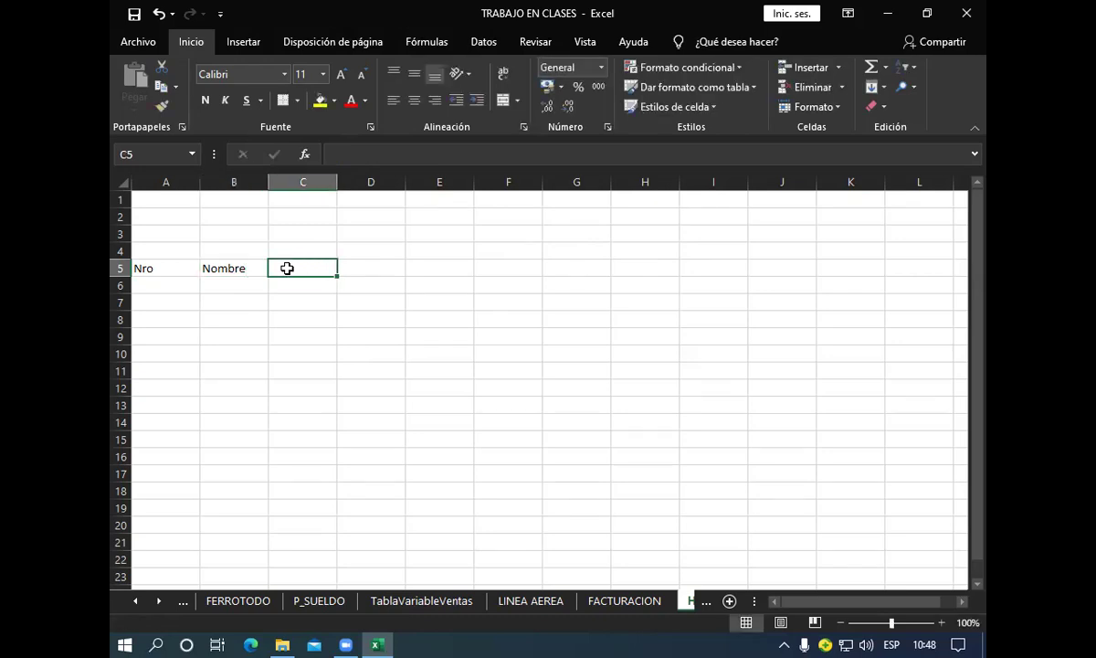
{"action": "type", "text": "C0"}
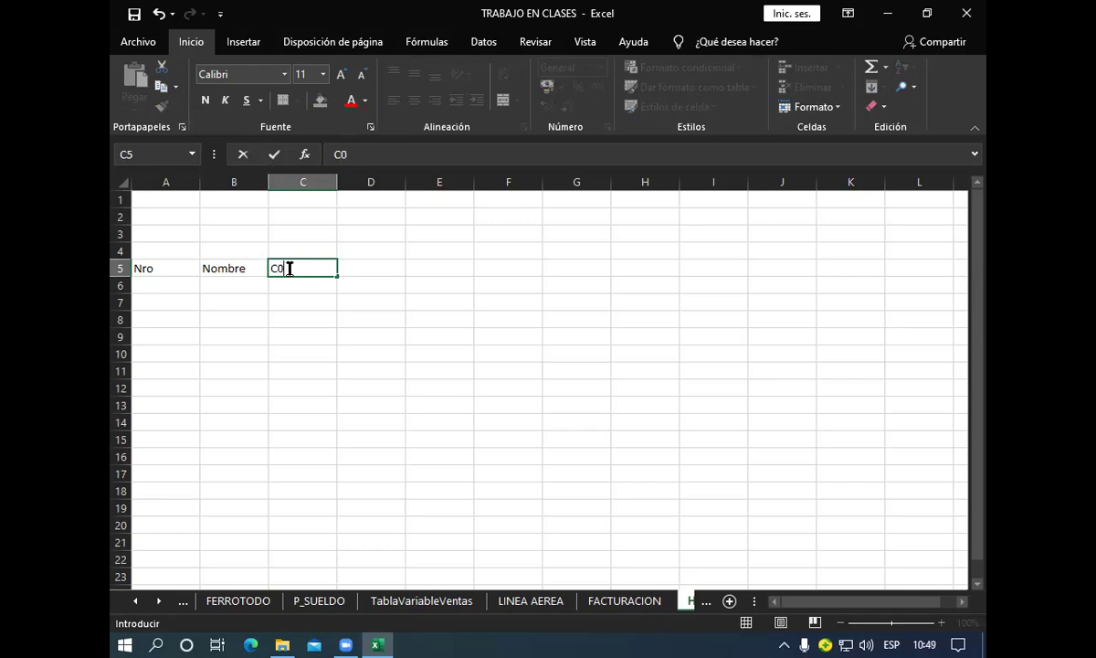
{"action": "type", "text": "o"}
{"action": "key", "text": "BackSpace"}
{"action": "type", "text": "ó"}
{"action": "type", "text": "digo"}
{"action": "left_click", "coordinate": [359, 262]}
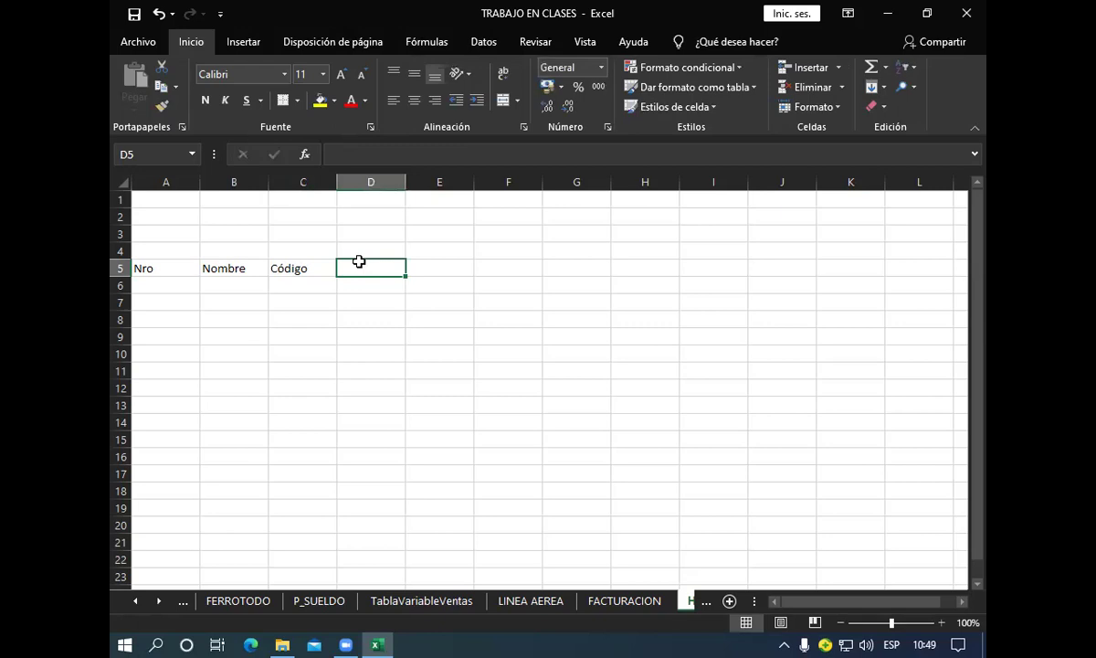
{"action": "type", "text": "categi"}
{"action": "key", "text": "BackSpace"}
{"action": "key", "text": "BackSpace"}
{"action": "key", "text": "BackSpace"}
{"action": "key", "text": "BackSpace"}
{"action": "key", "text": "BackSpace"}
{"action": "key", "text": "BackSpace"}
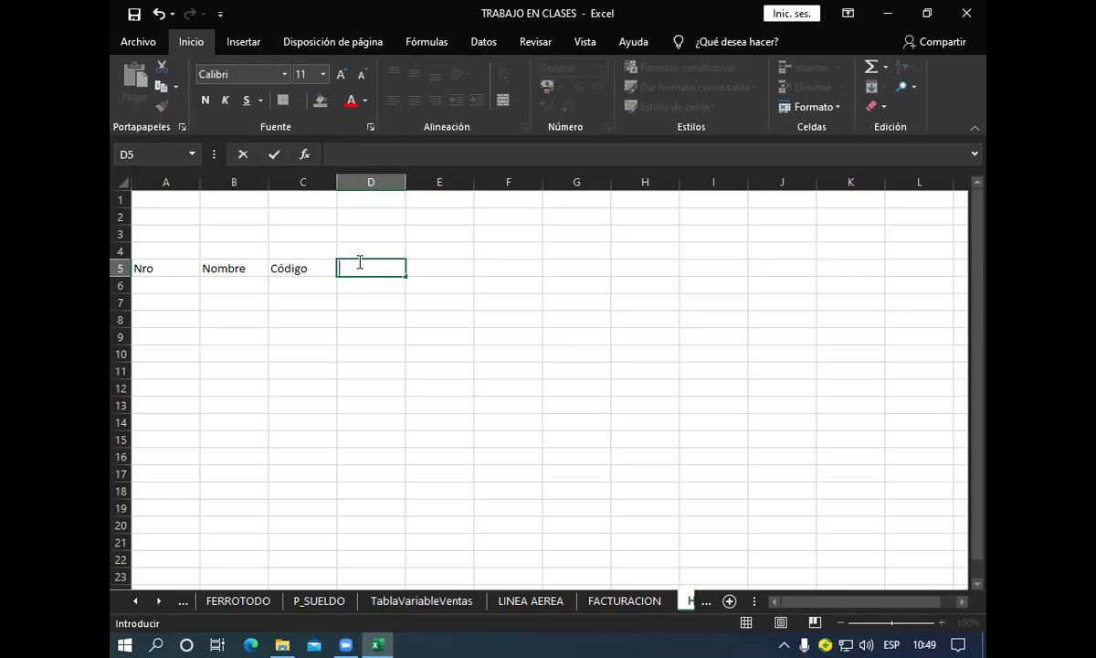
{"action": "type", "text": "C"}
{"action": "type", "text": "ategoria"}
{"action": "key", "text": "ctrl+Return"}
Step: Enter the header precio in E5, re-editing its last letter
{"action": "left_click", "coordinate": [444, 267]}
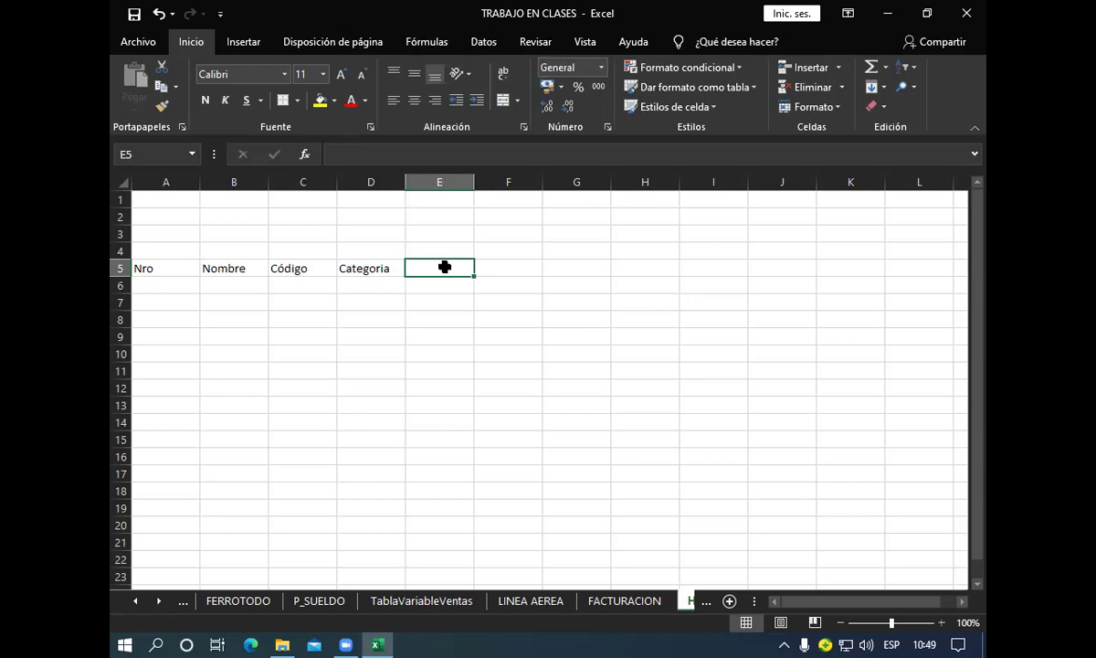
{"action": "double_click", "coordinate": [445, 267]}
{"action": "type", "text": "precio"}
{"action": "key", "text": "Up"}
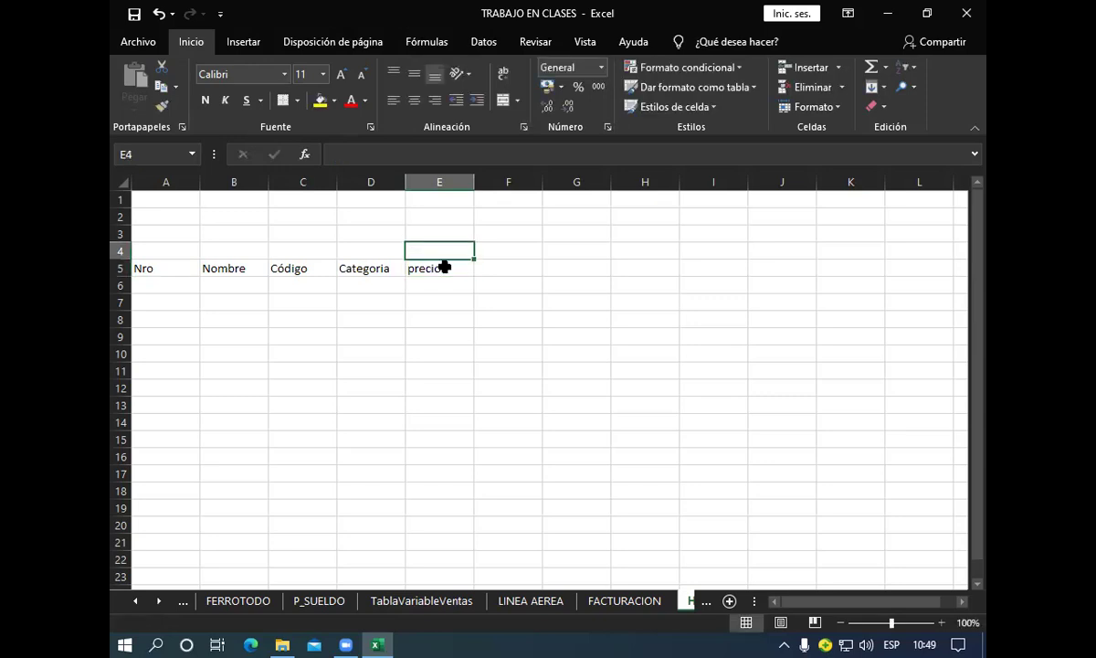
{"action": "left_click", "coordinate": [446, 266]}
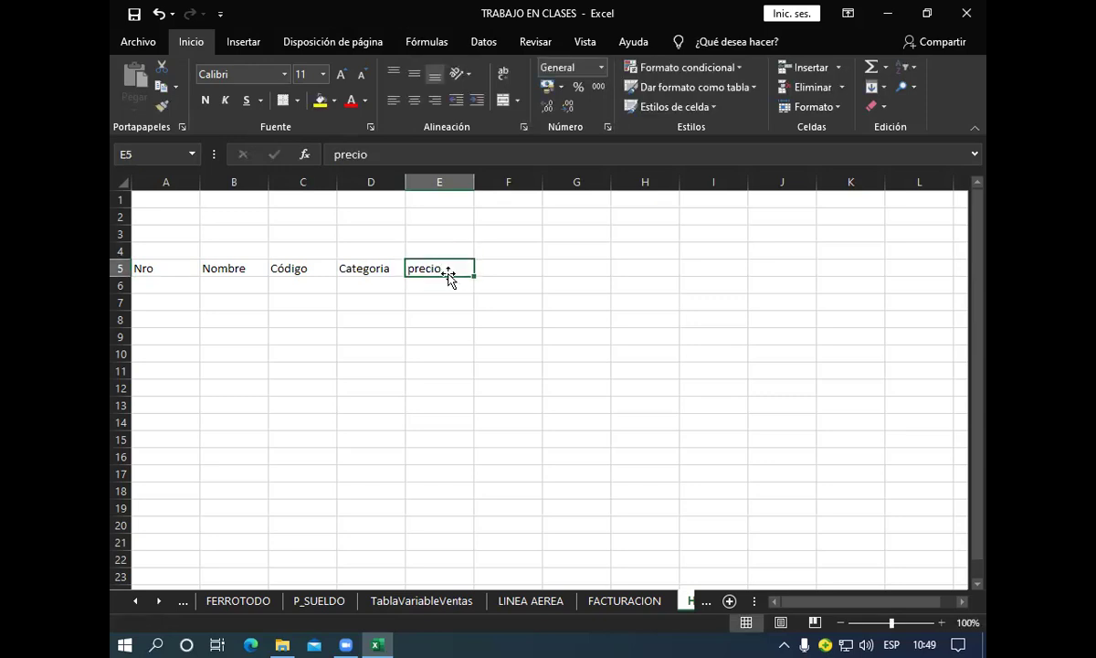
{"action": "double_click", "coordinate": [446, 267]}
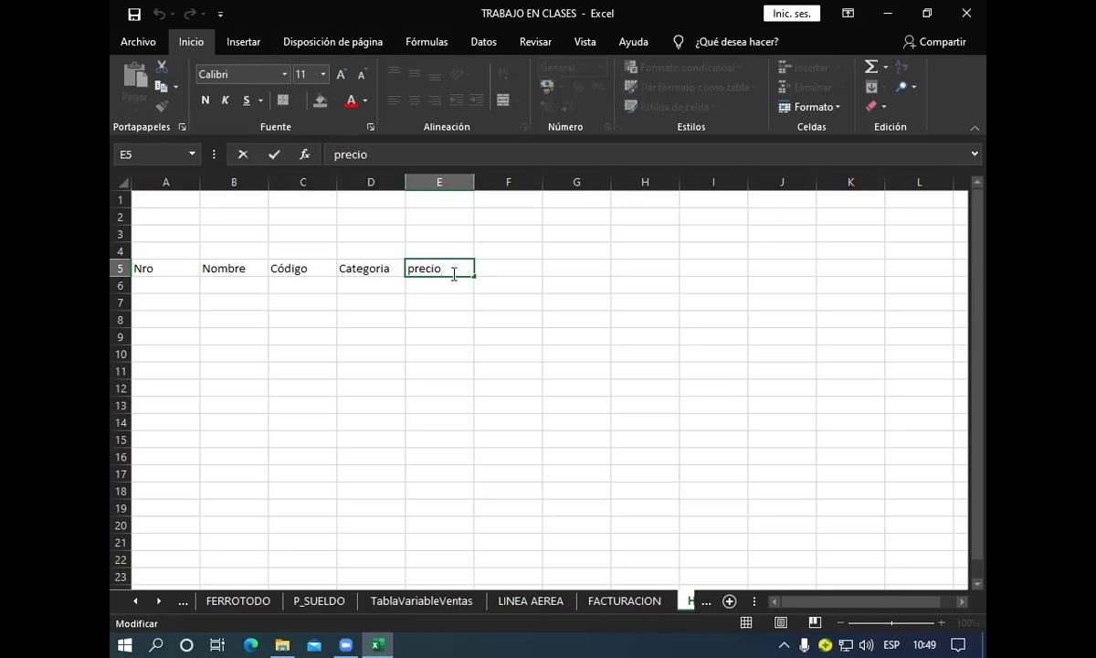
{"action": "key", "text": "shift+Return"}
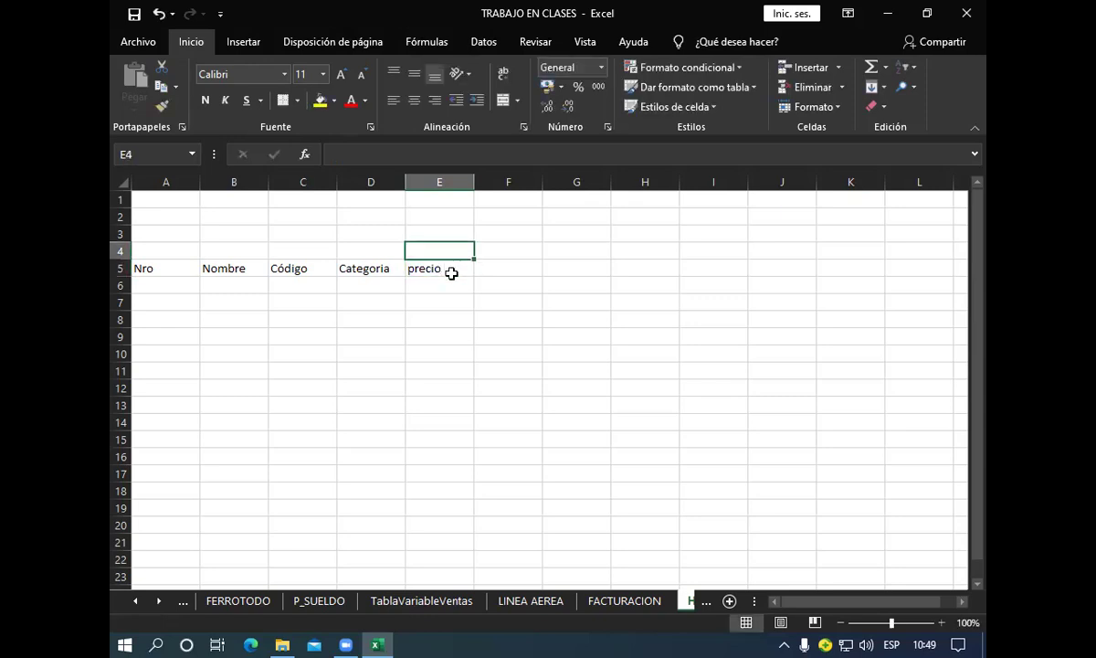
{"action": "left_click", "coordinate": [451, 273]}
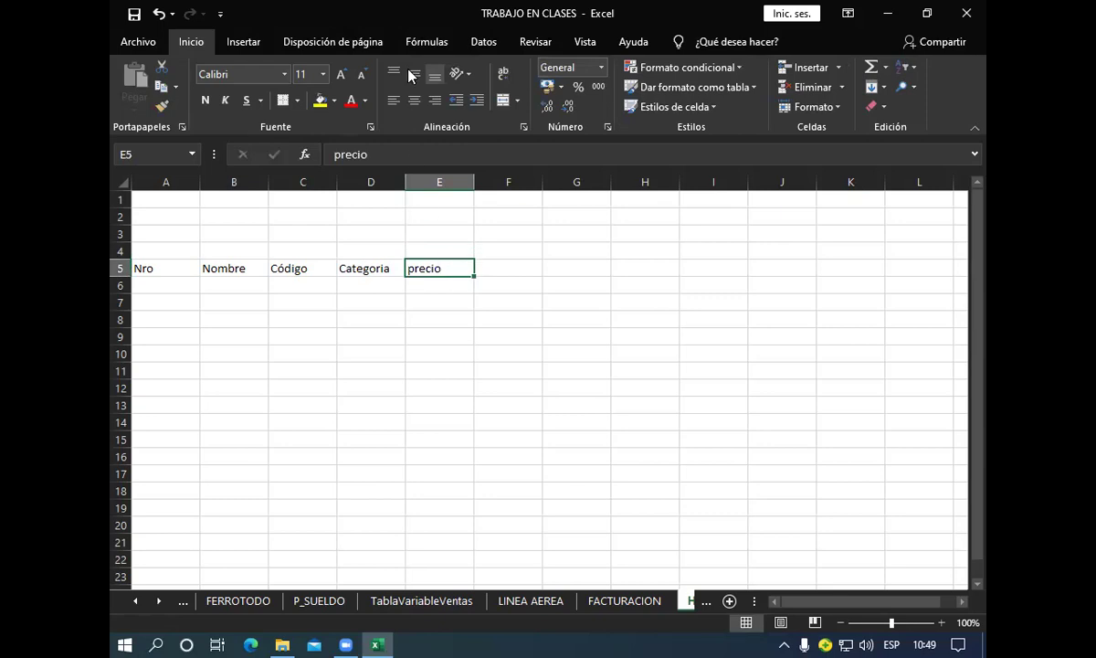
{"action": "double_click", "coordinate": [457, 268]}
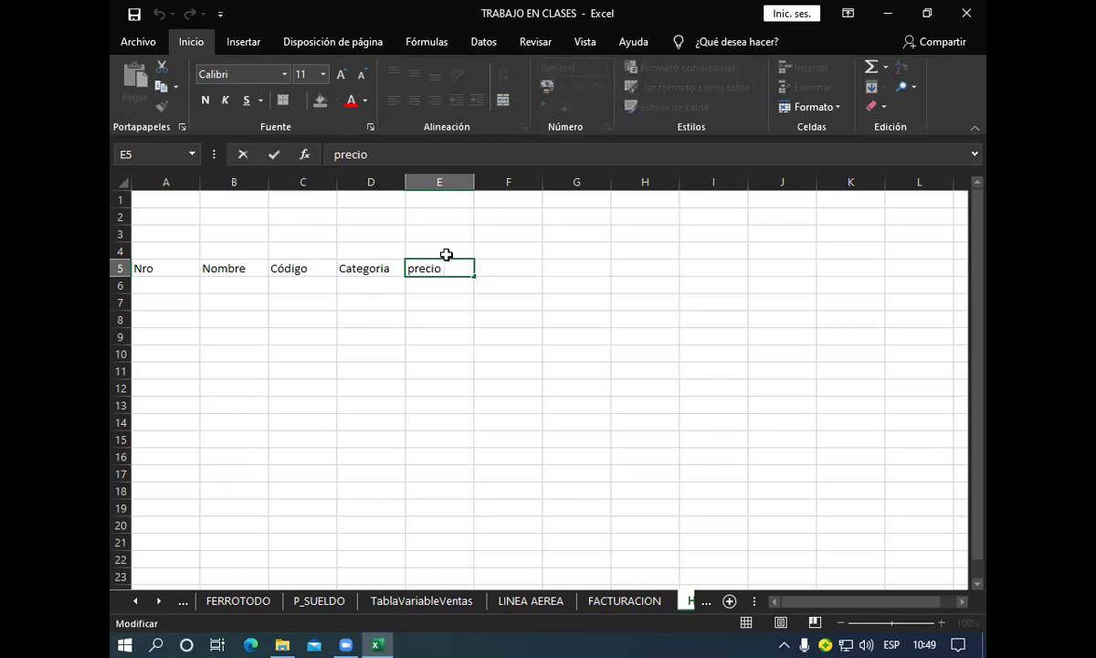
{"action": "key", "text": "BackSpace"}
{"action": "type", "text": "o"}
{"action": "left_click", "coordinate": [445, 254]}
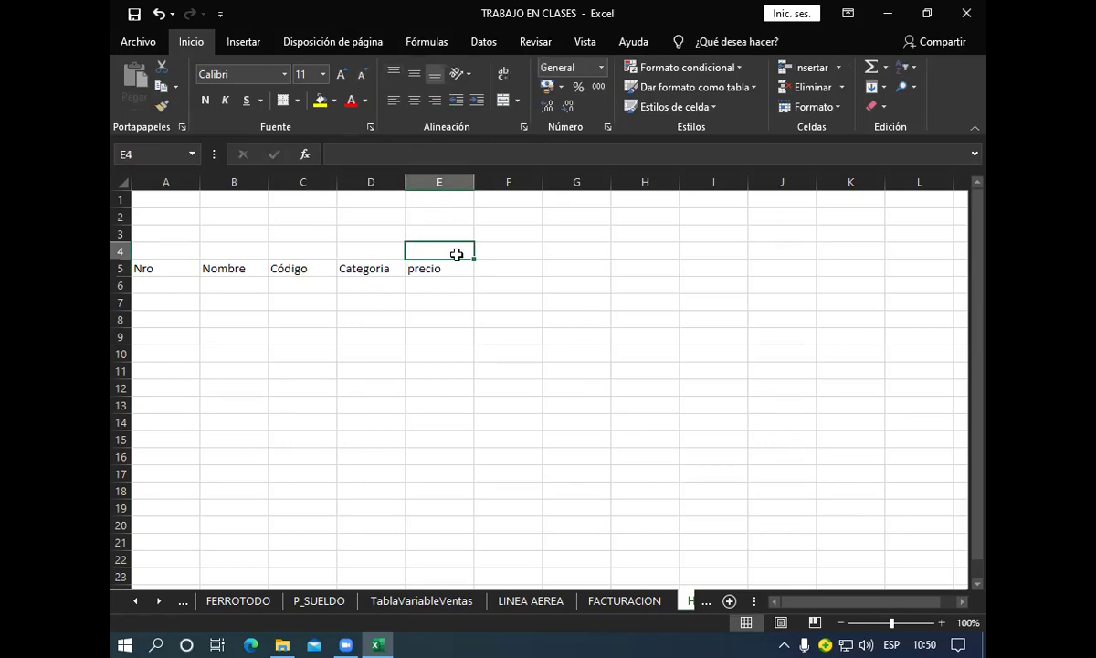
Step: Apply middle vertical alignment to E6 and the precio heading in E5
{"action": "left_click", "coordinate": [451, 278]}
{"action": "left_click", "coordinate": [416, 73]}
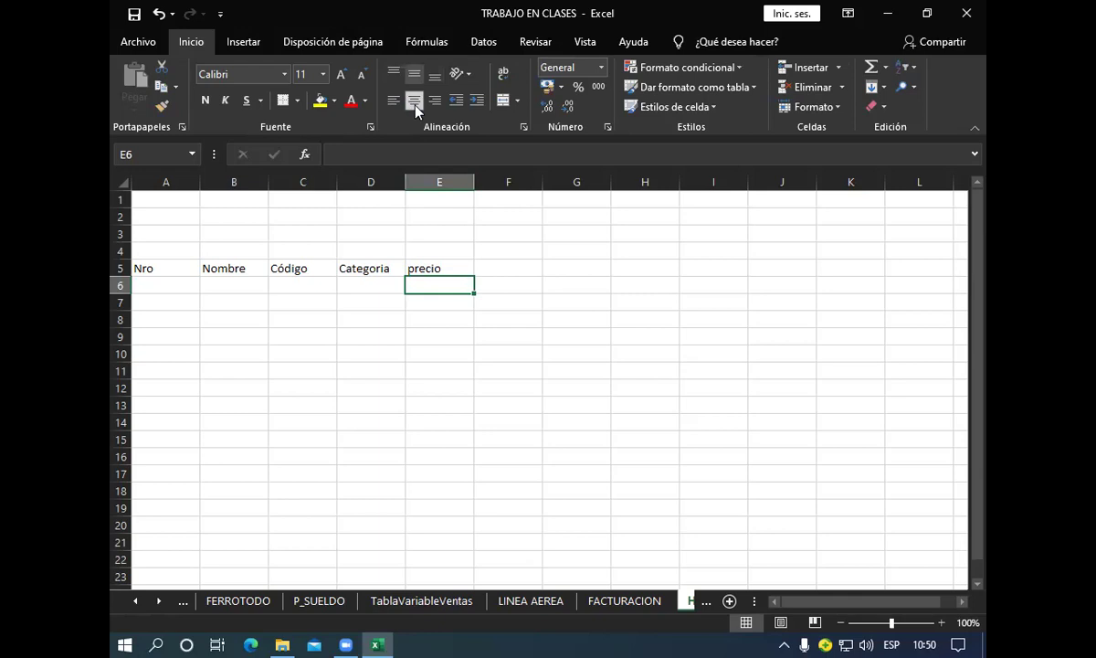
{"action": "left_click", "coordinate": [454, 268]}
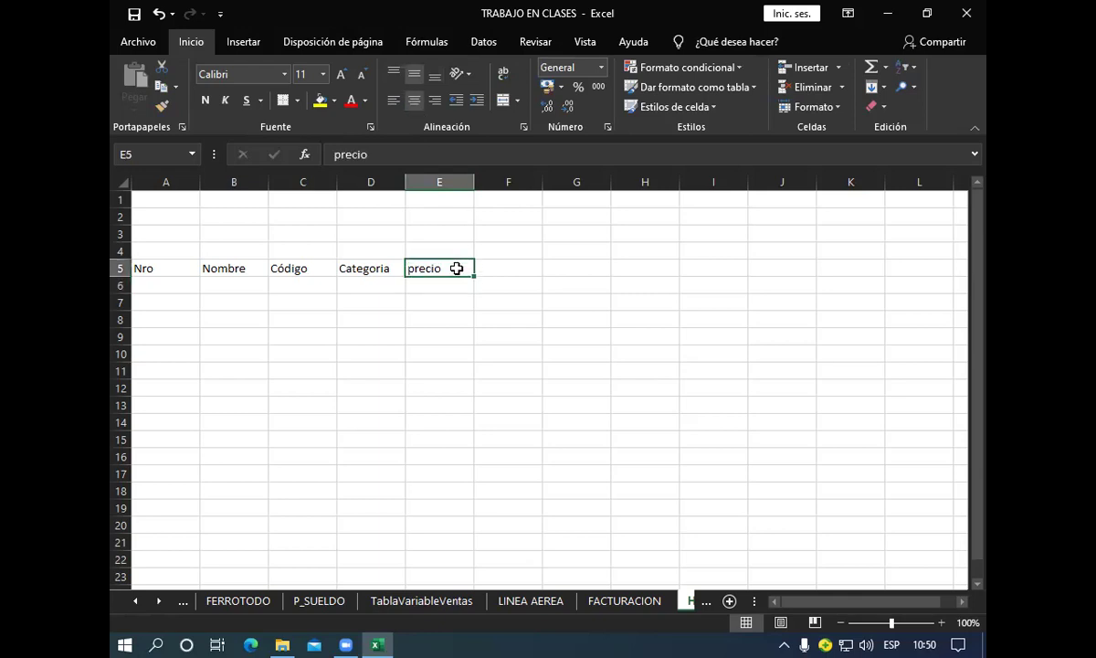
{"action": "left_click", "coordinate": [412, 77]}
{"action": "double_click", "coordinate": [453, 269]}
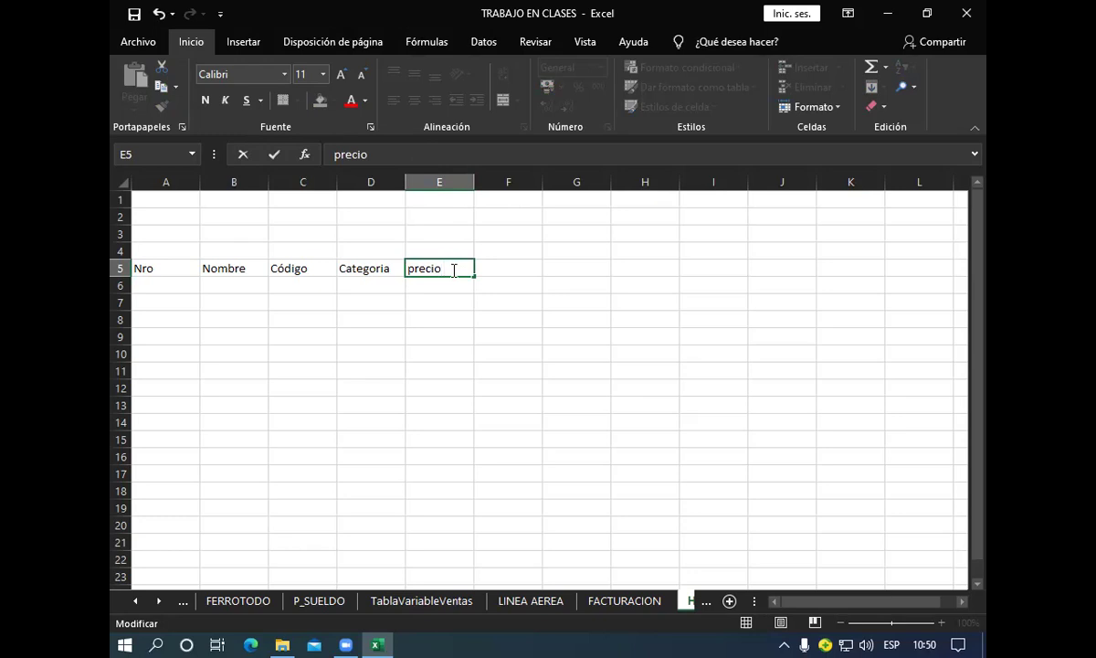
{"action": "key", "text": "Return"}
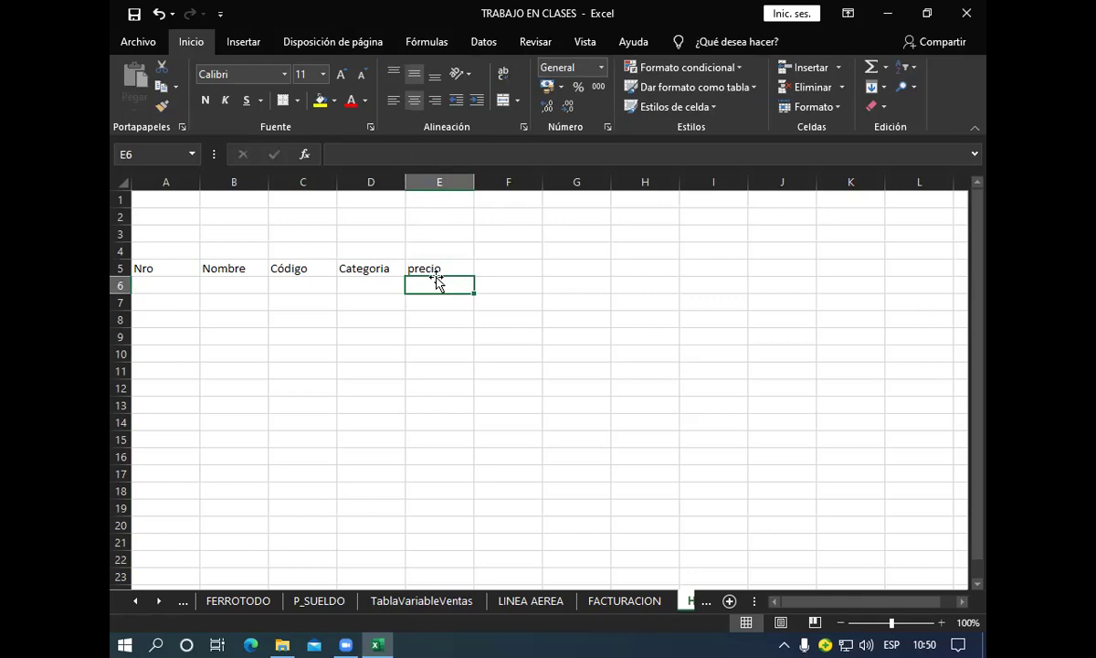
{"action": "left_click", "coordinate": [451, 268]}
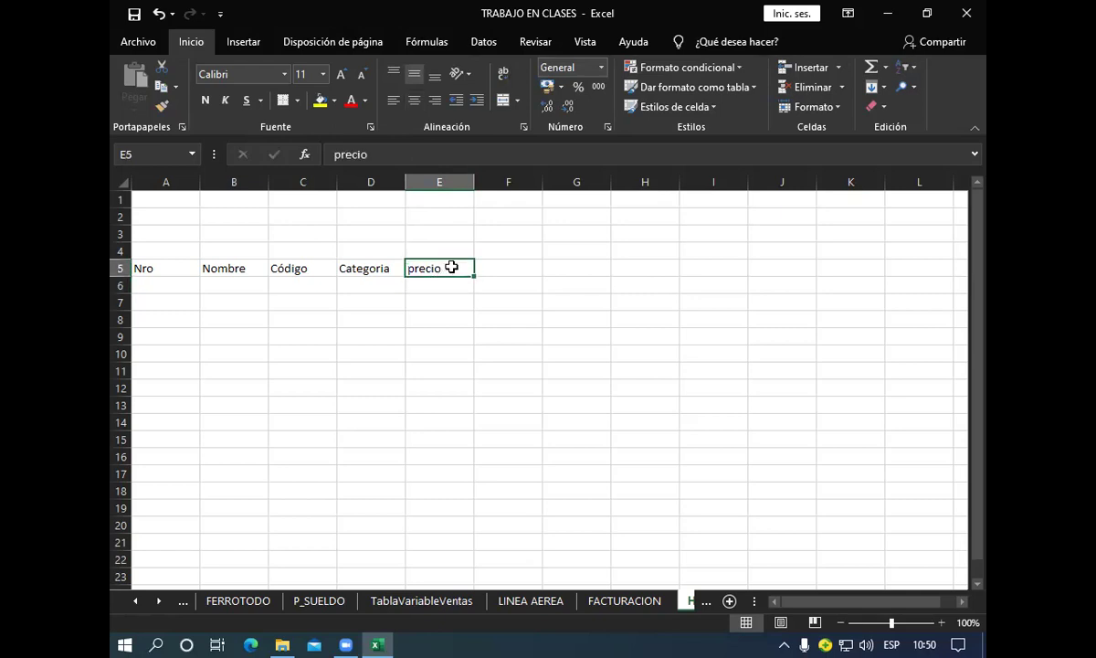
Step: Enter the heading Clasificacion in cell F5
{"action": "left_click", "coordinate": [496, 271]}
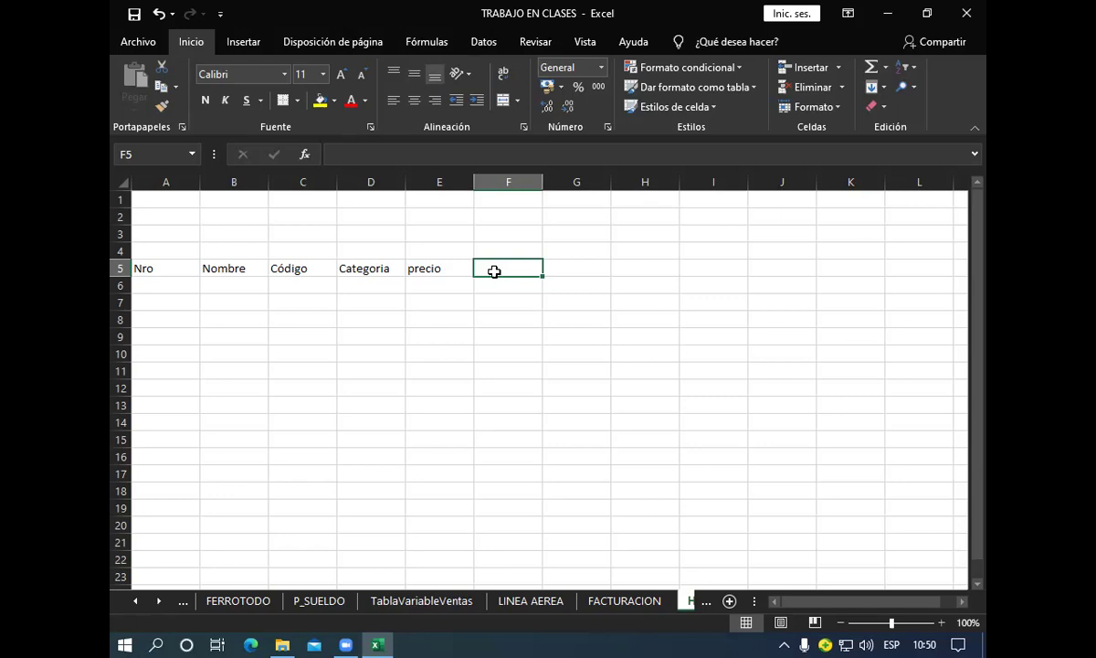
{"action": "type", "text": "clasifica"}
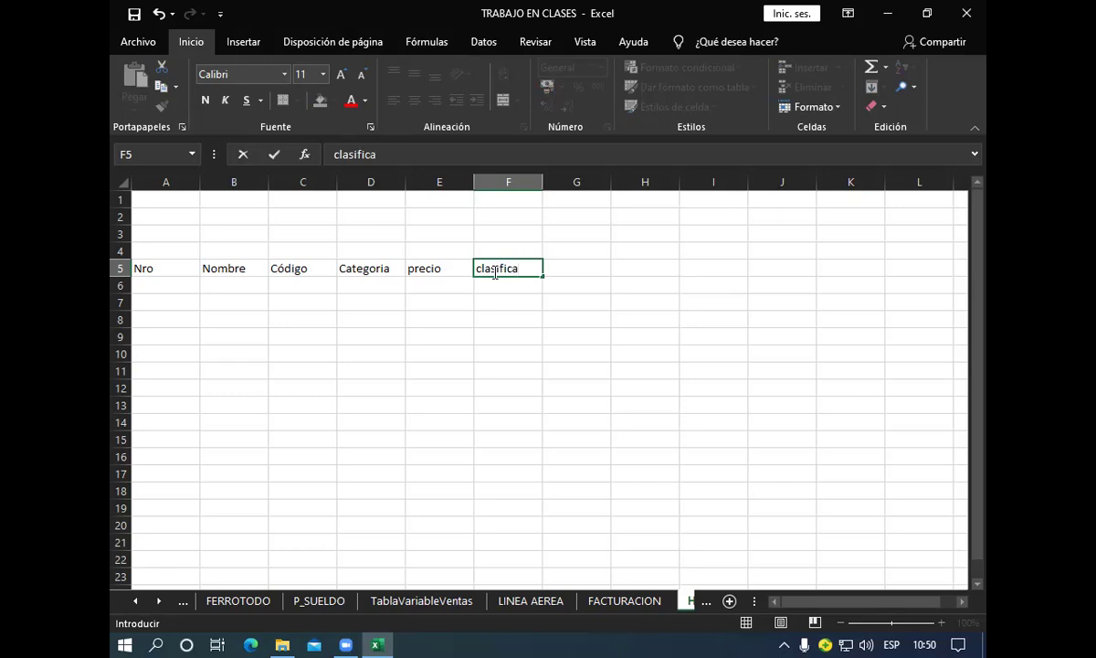
{"action": "key", "text": "BackSpace"}
{"action": "key", "text": "BackSpace"}
{"action": "key", "text": "BackSpace"}
{"action": "key", "text": "BackSpace"}
{"action": "type", "text": "Clasificacion"}
{"action": "key", "text": "F2"}
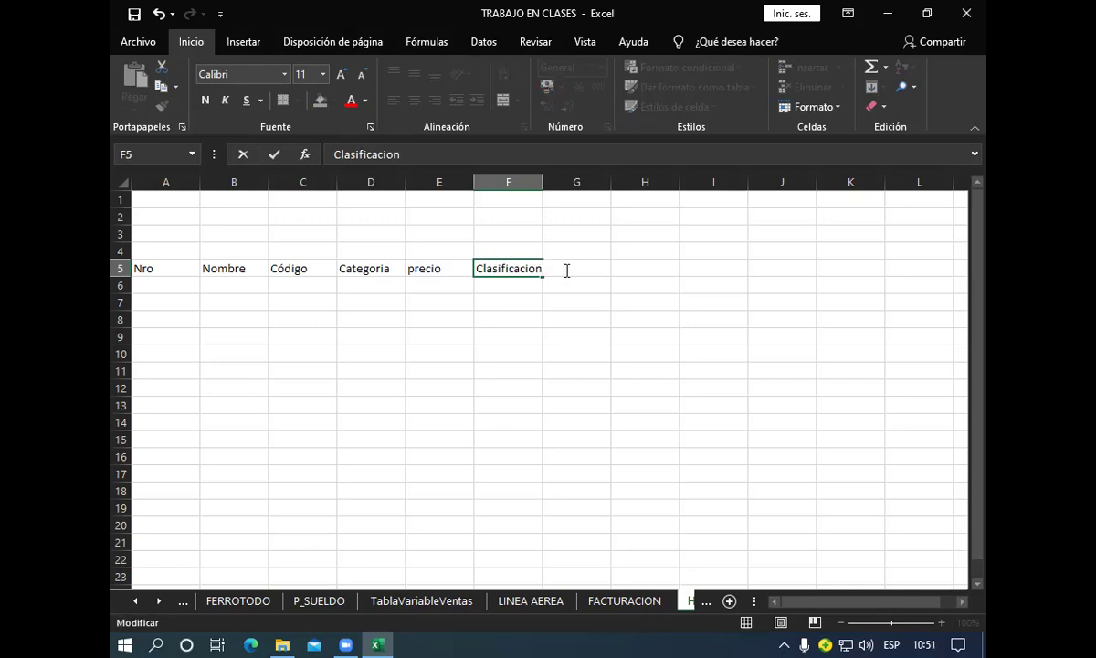
{"action": "key", "text": "Return"}
{"action": "left_click", "coordinate": [567, 269]}
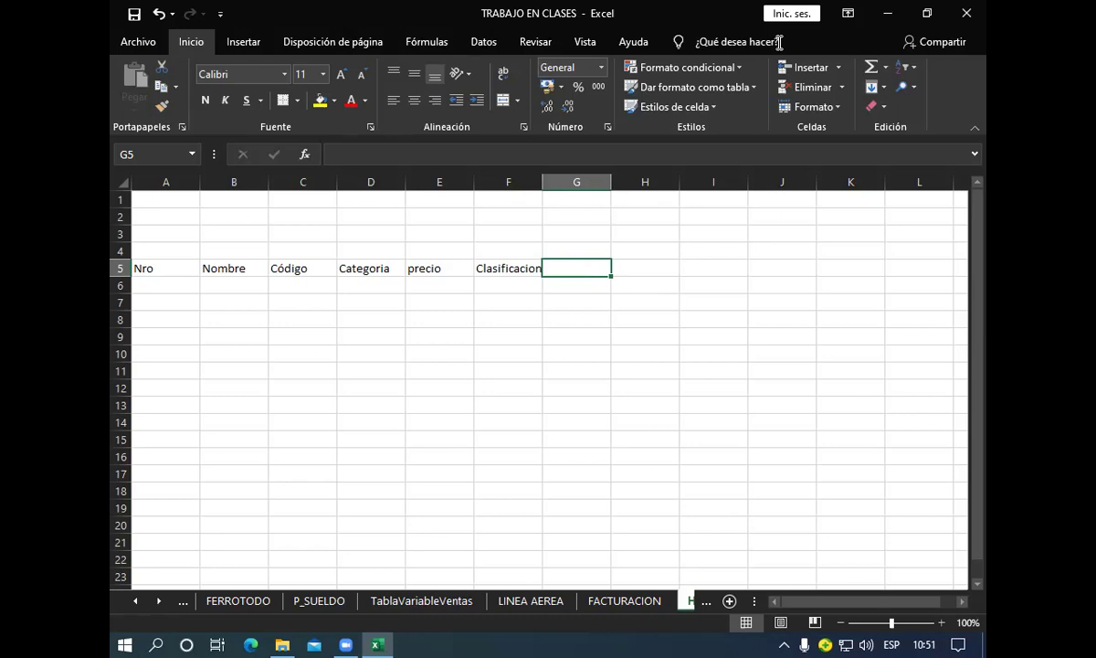
{"action": "left_click", "coordinate": [779, 42]}
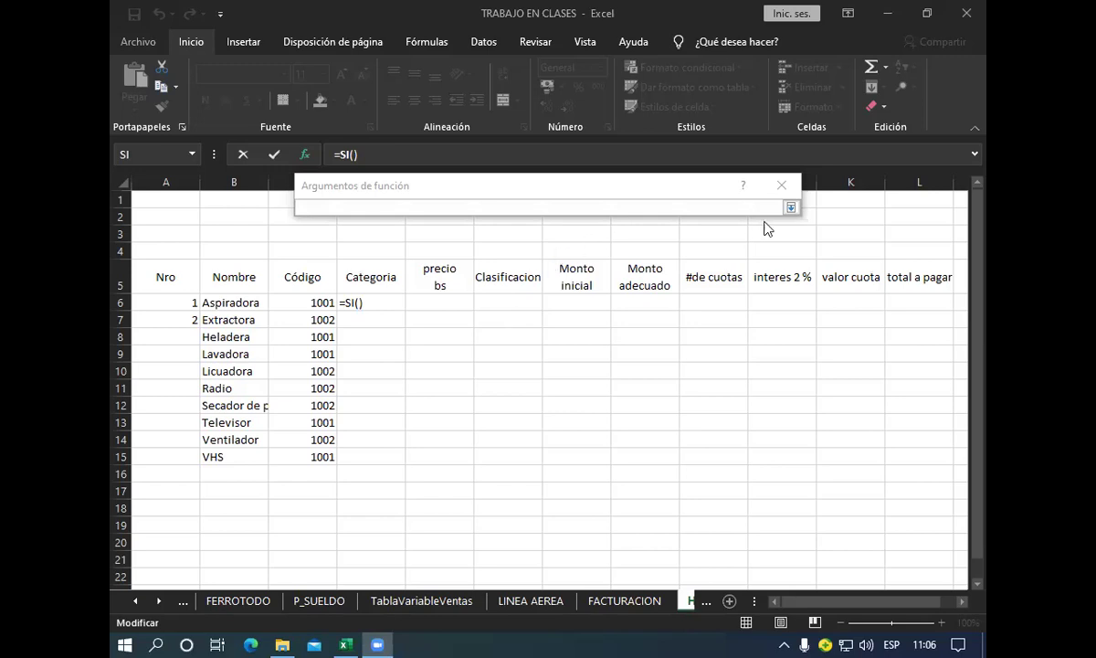
Step: Cancel the SI Argumentos de función dialog without inserting the formula
{"action": "left_click", "coordinate": [774, 187]}
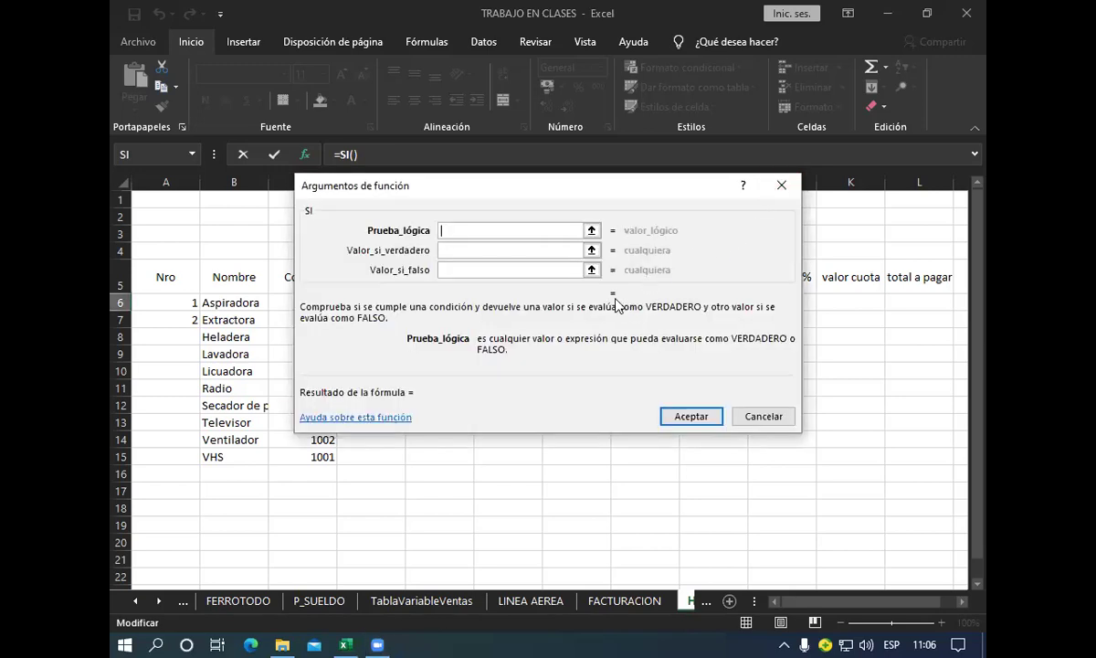
{"action": "left_click", "coordinate": [779, 418]}
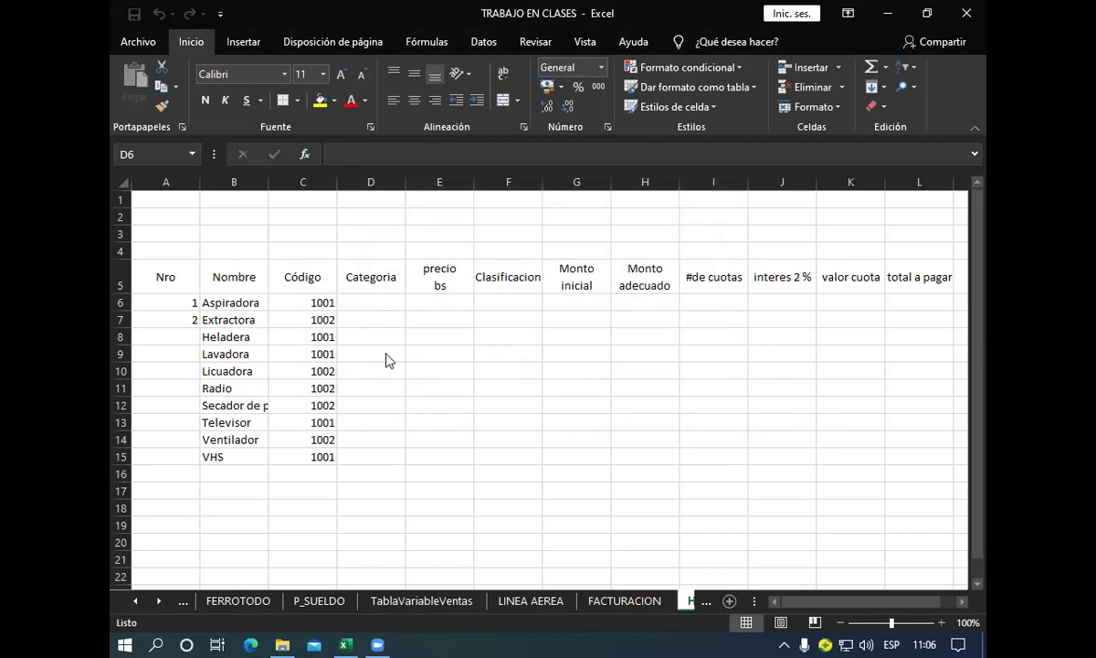
Step: Type +SI( into Categoria cell D6 via the autocomplete list
{"action": "left_click", "coordinate": [384, 300]}
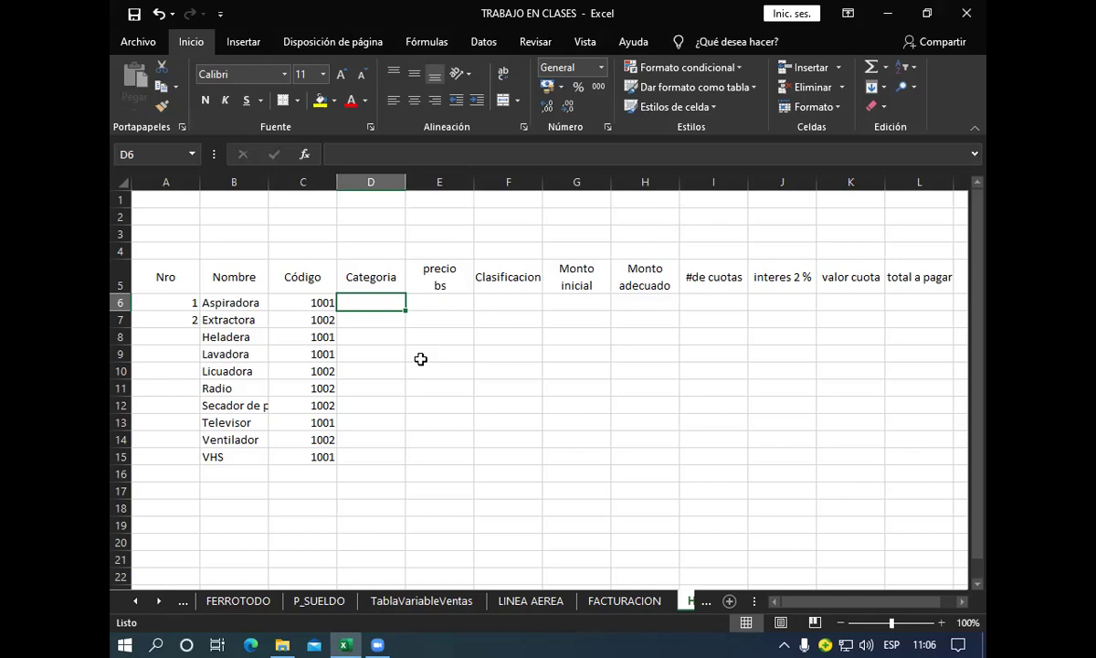
{"action": "type", "text": "+"}
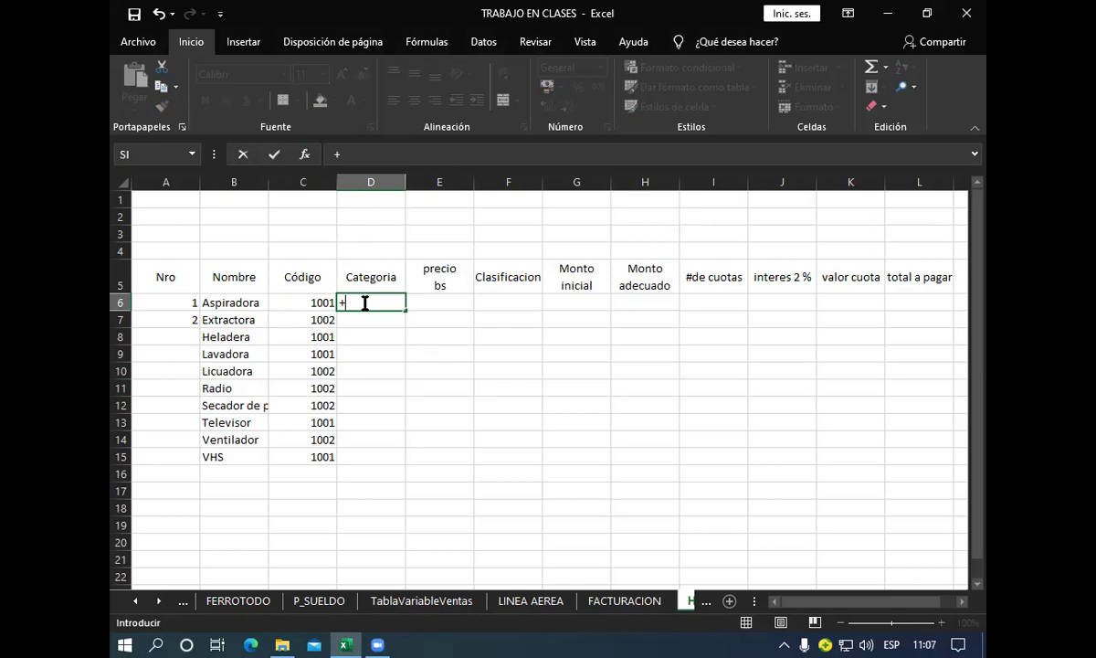
{"action": "type", "text": "si"}
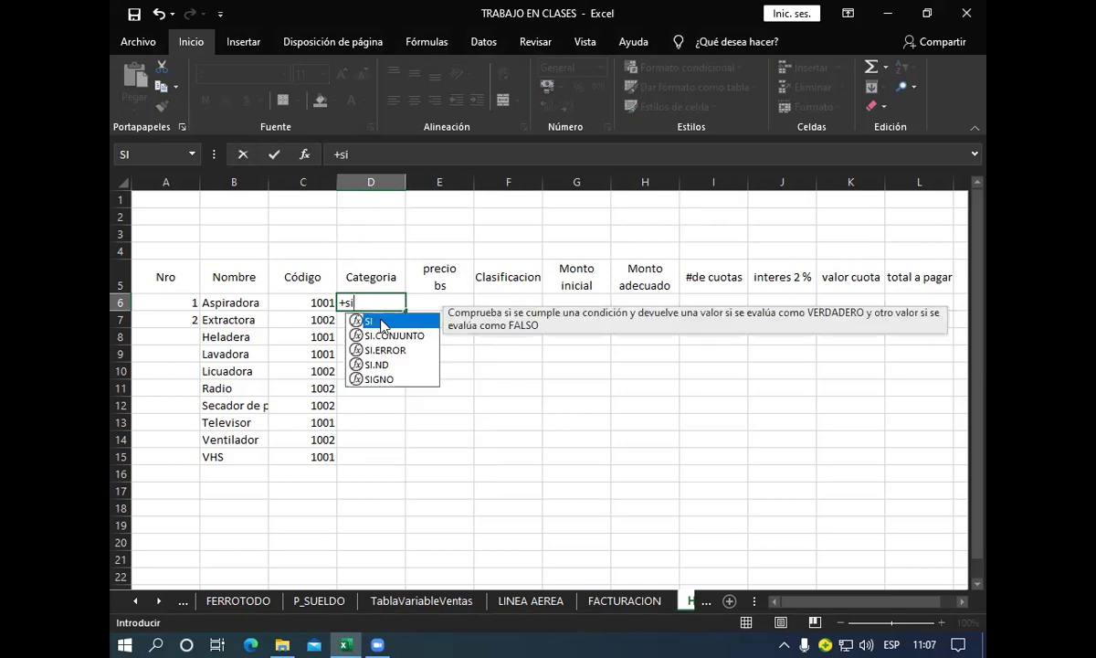
{"action": "double_click", "coordinate": [382, 321]}
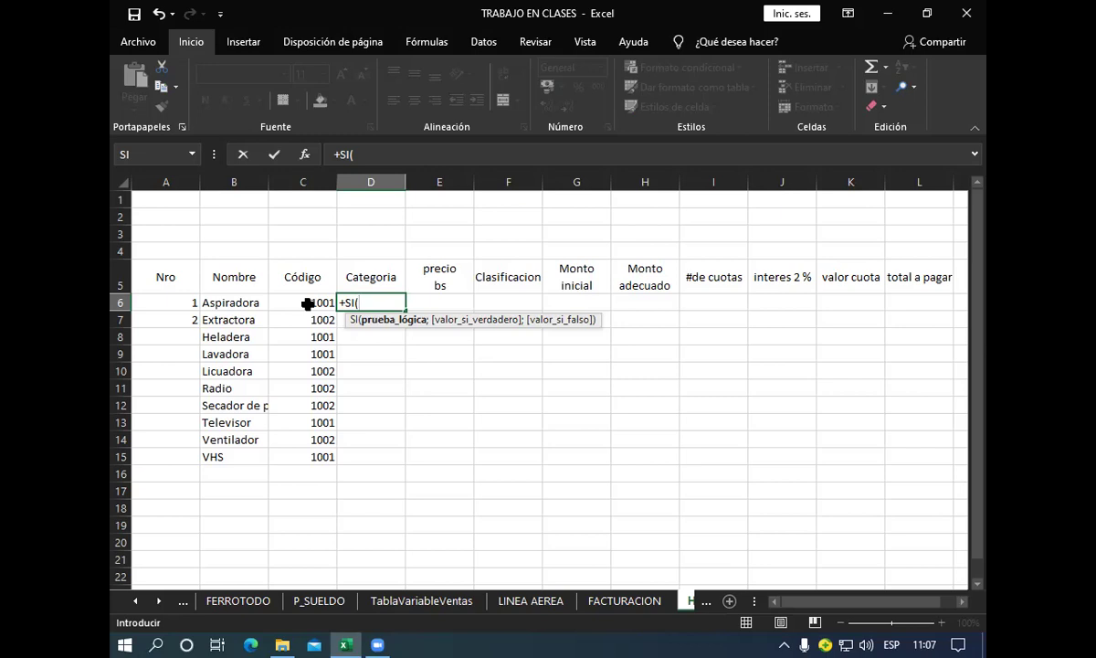
Step: Add the logical test C6=1001; to the SI formula in D6
{"action": "left_click", "coordinate": [308, 303]}
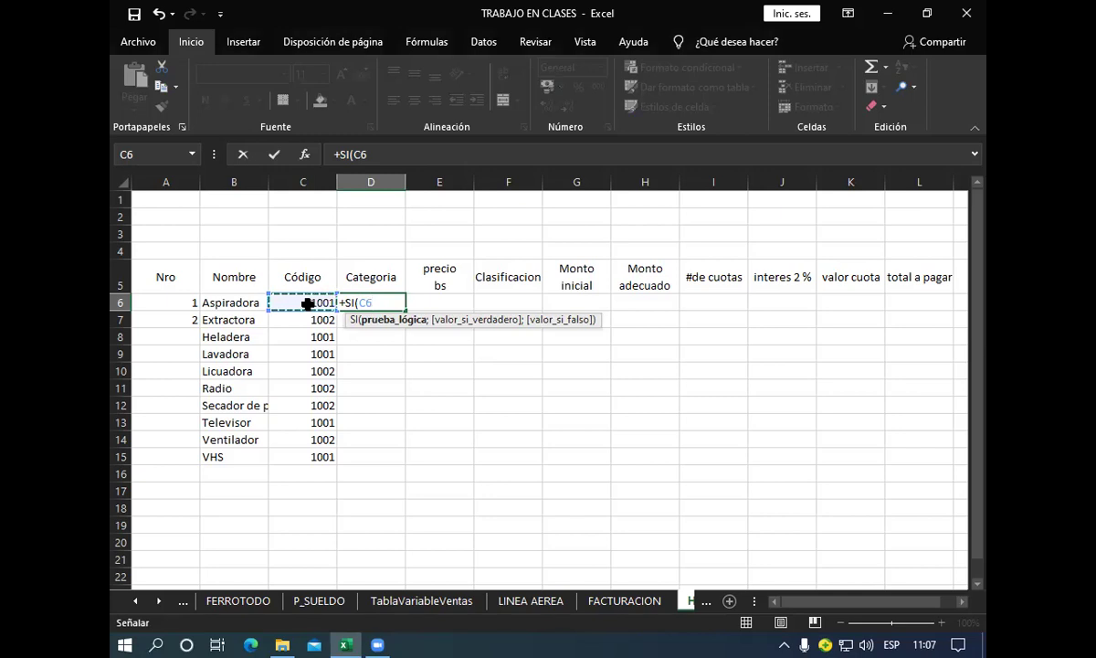
{"action": "type", "text": "="}
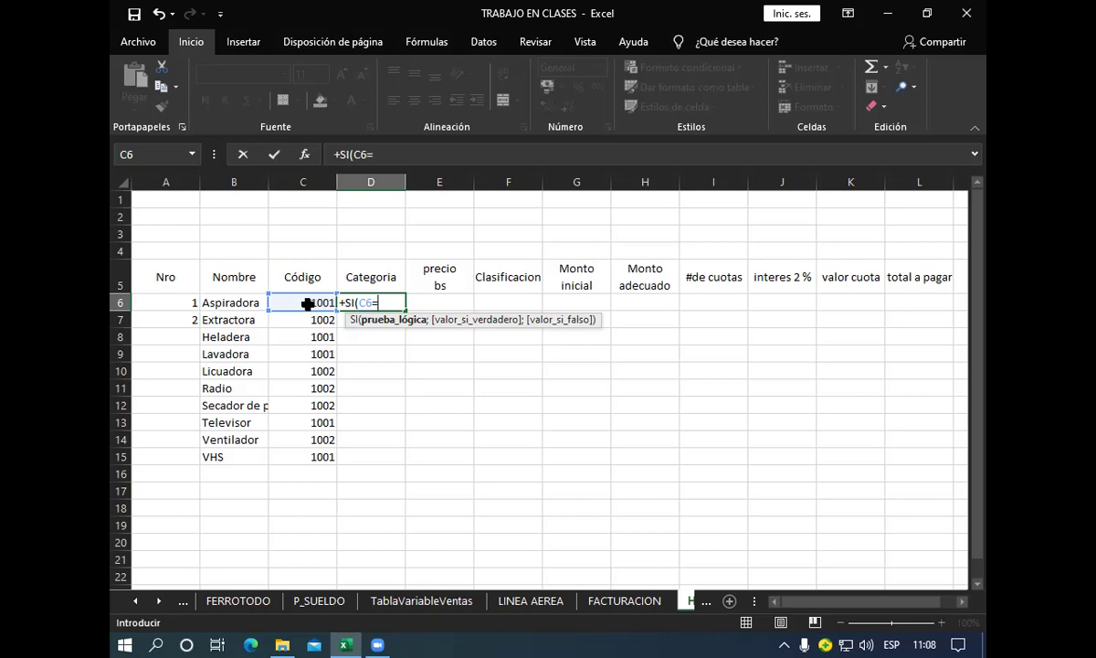
{"action": "type", "text": "1001"}
{"action": "type", "text": ";\"grande;\"pequeño\""}
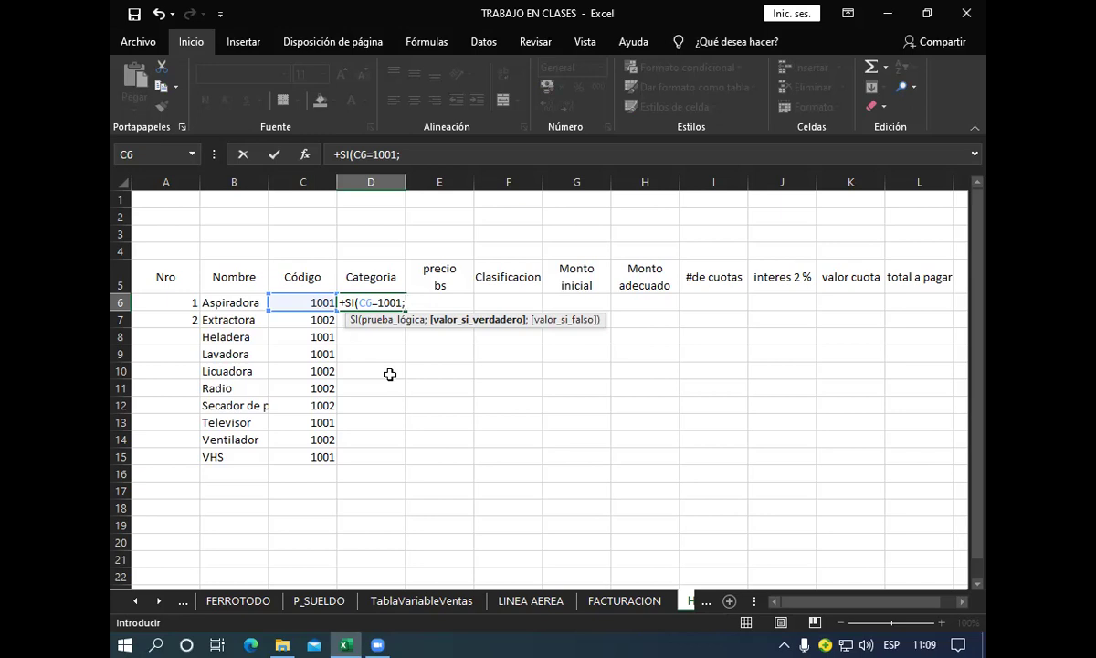
Step: Enter +SI(C6=1001;"grande;"pequeño") in D6, which triggers Excel's formula-correction prompt
{"action": "type", "text": "\"grande"}
{"action": "type", "text": ";"}
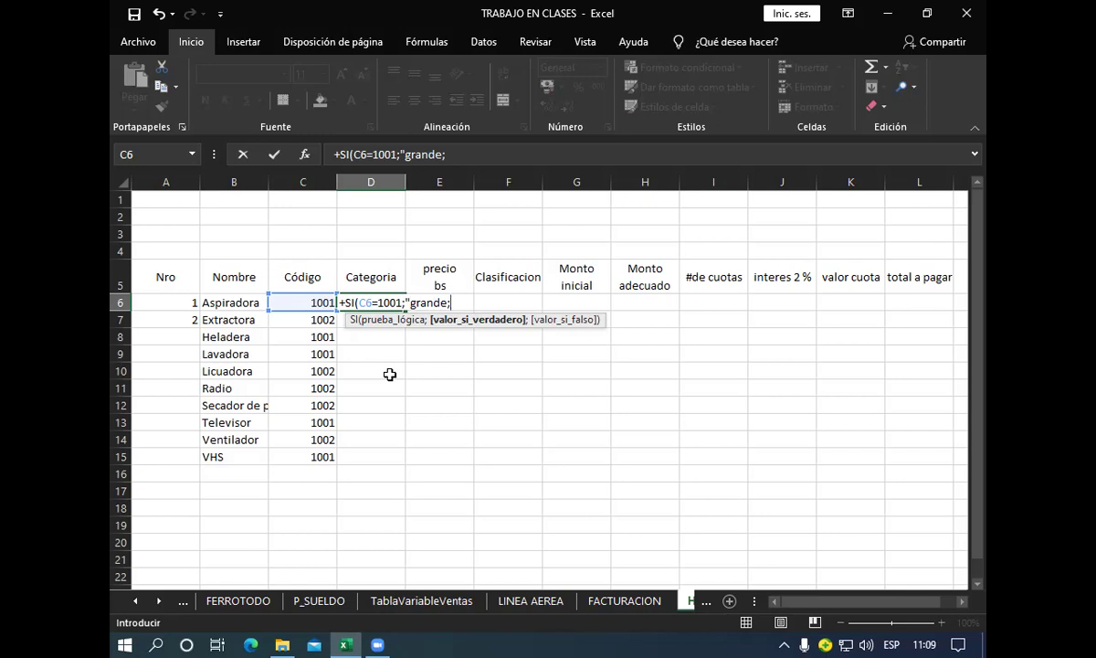
{"action": "type", "text": "\""}
{"action": "type", "text": "pequeño"}
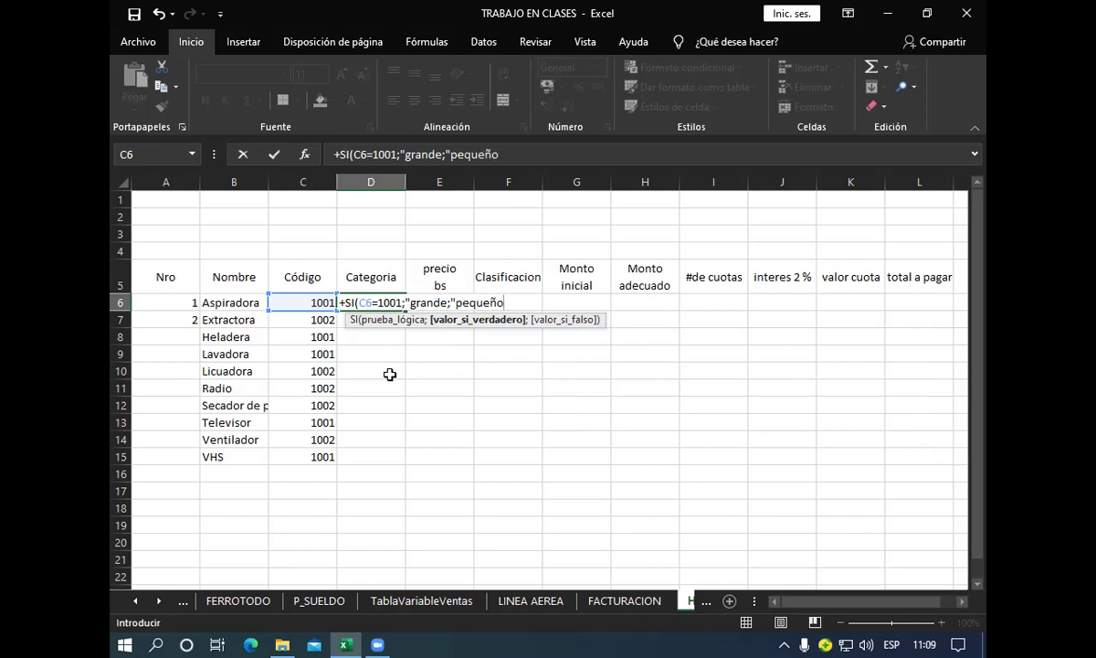
{"action": "type", "text": "\""}
{"action": "type", "text": ")"}
{"action": "key", "text": "Return"}
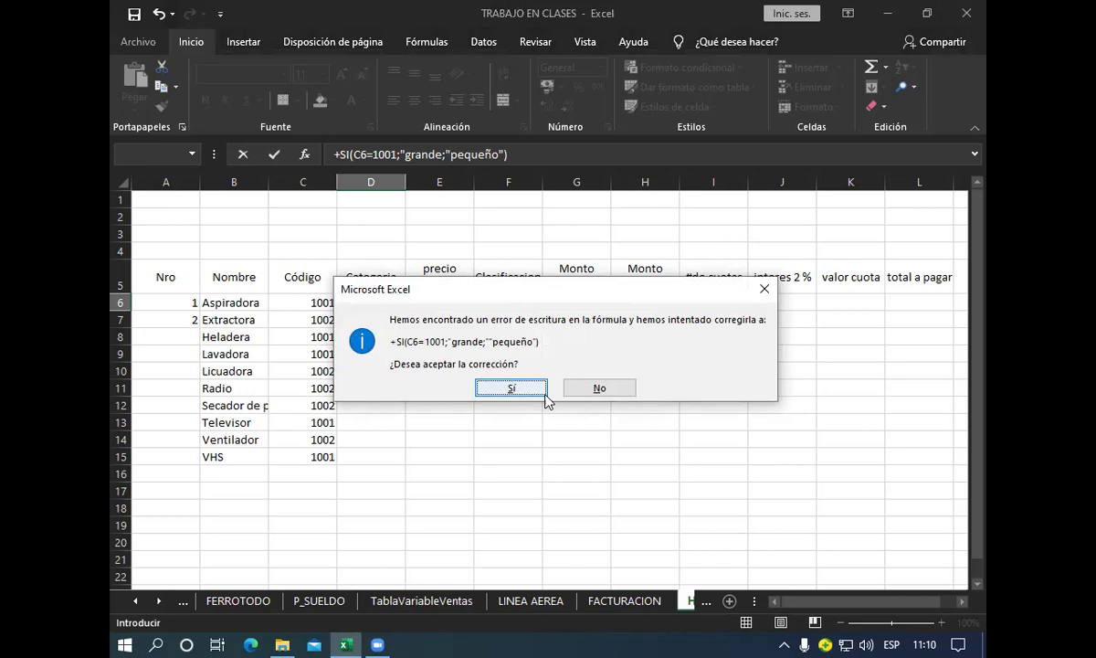
Step: Accept the correction, then fix the quotes so D6 reads =+SI(C6=1001;"grande";"pequeño")
{"action": "left_click", "coordinate": [512, 387]}
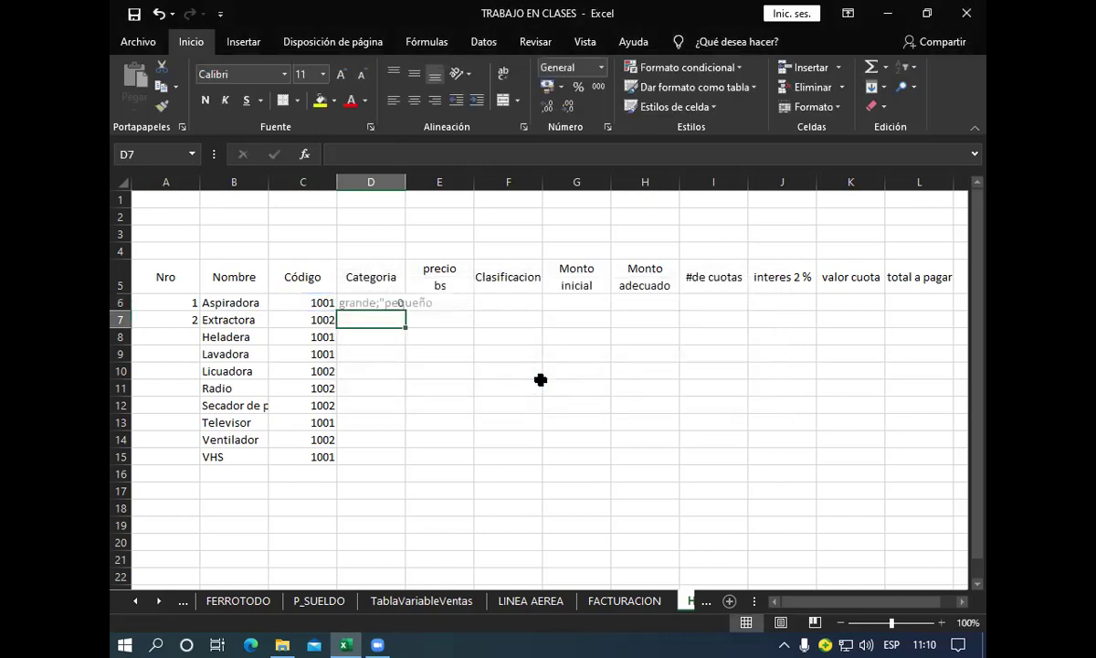
{"action": "left_click", "coordinate": [380, 305]}
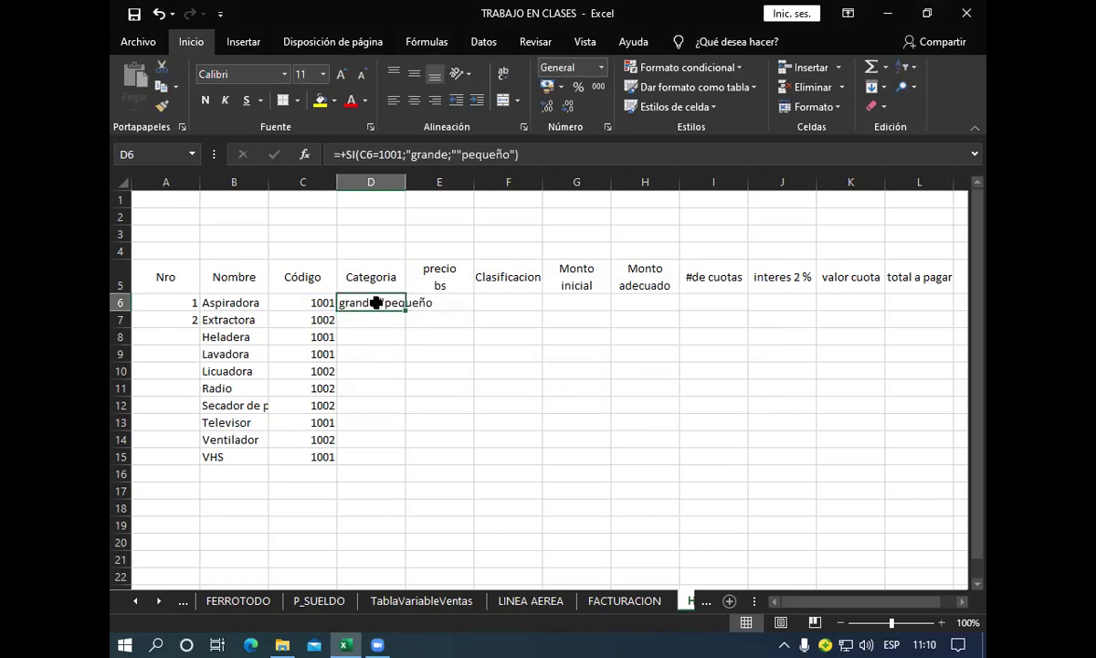
{"action": "double_click", "coordinate": [375, 302]}
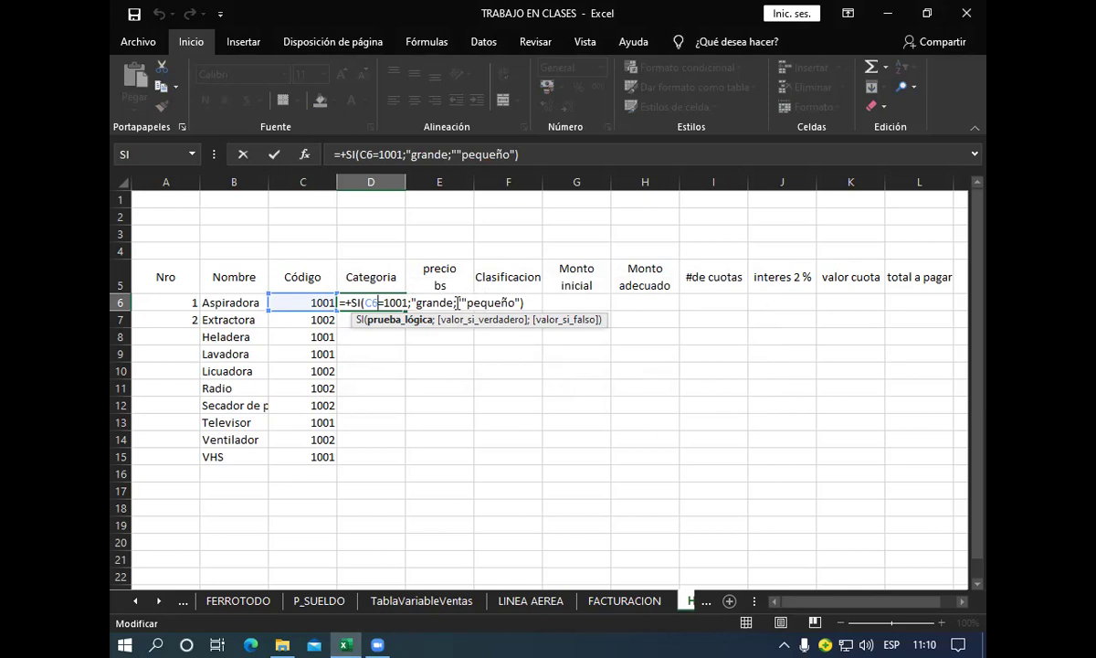
{"action": "double_click", "coordinate": [457, 303]}
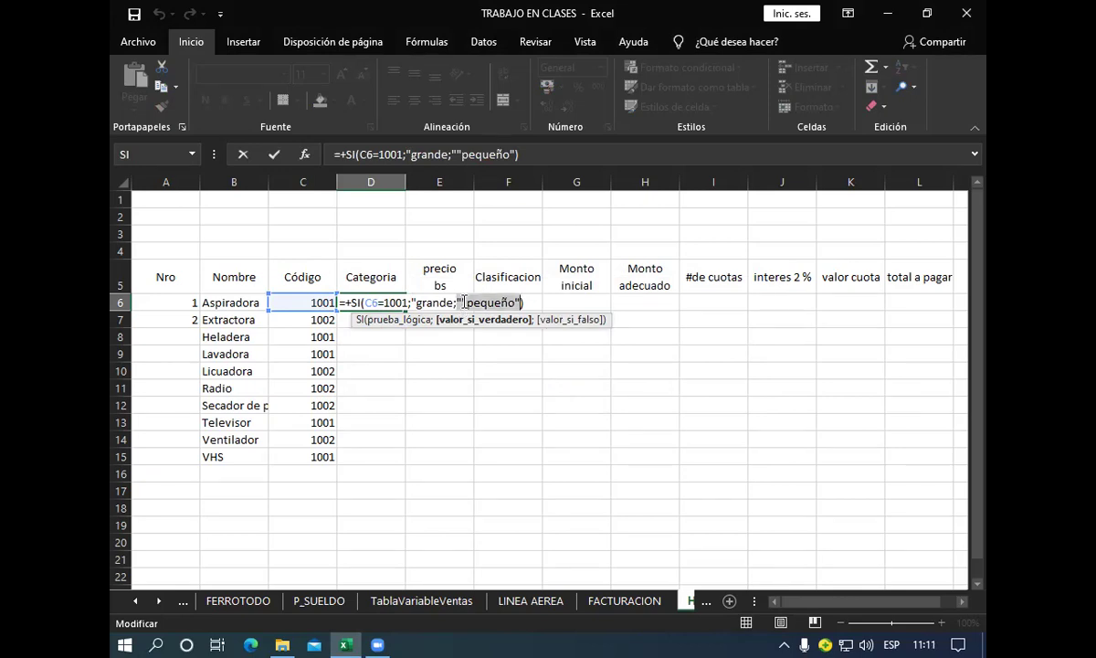
{"action": "left_click", "coordinate": [481, 302]}
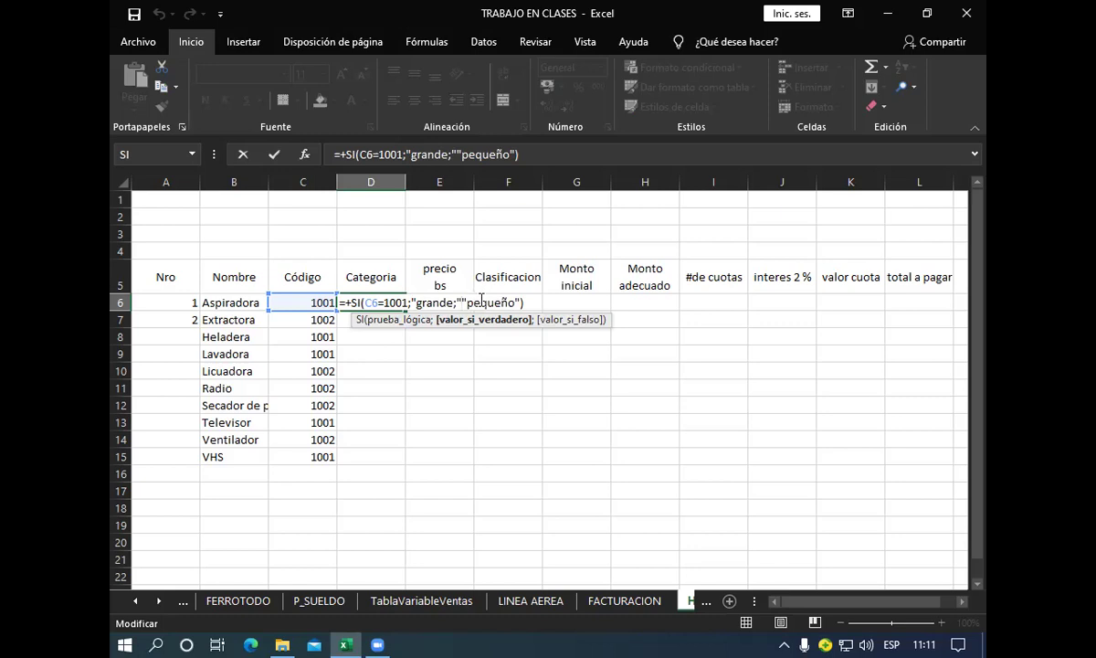
{"action": "key", "text": "BackSpace"}
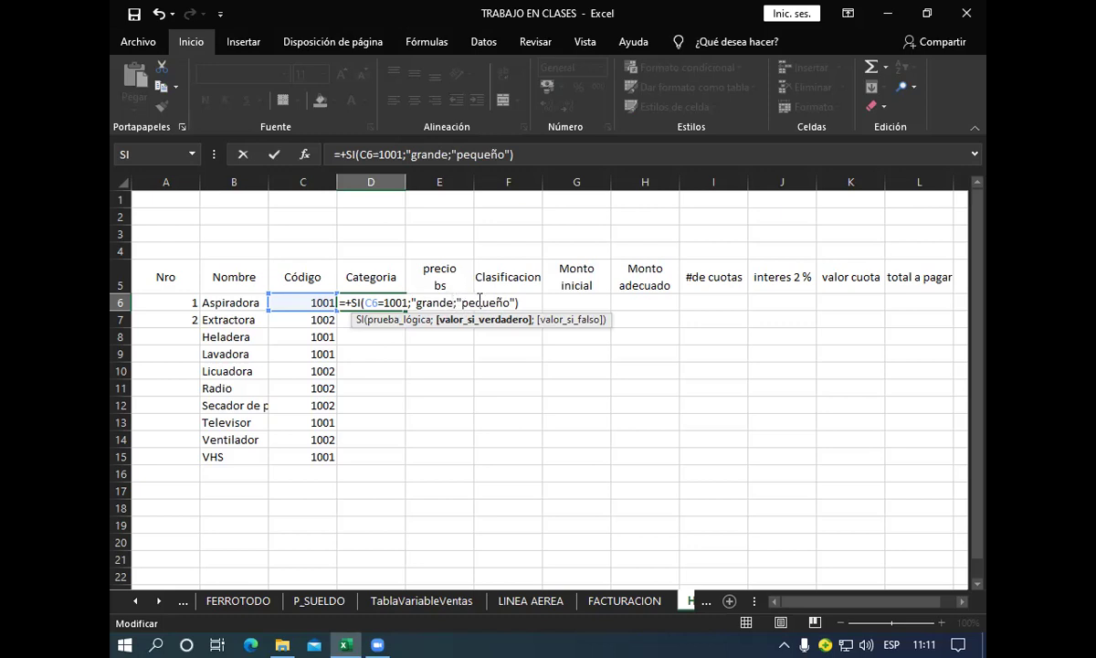
{"action": "type", "text": "\""}
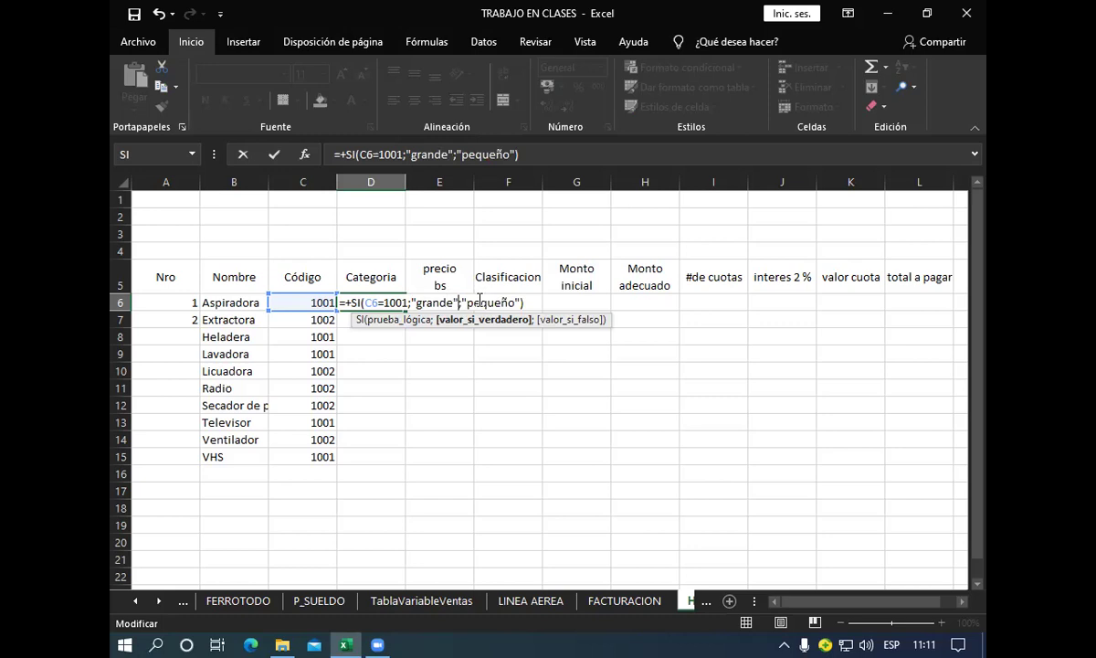
{"action": "key", "text": "Return"}
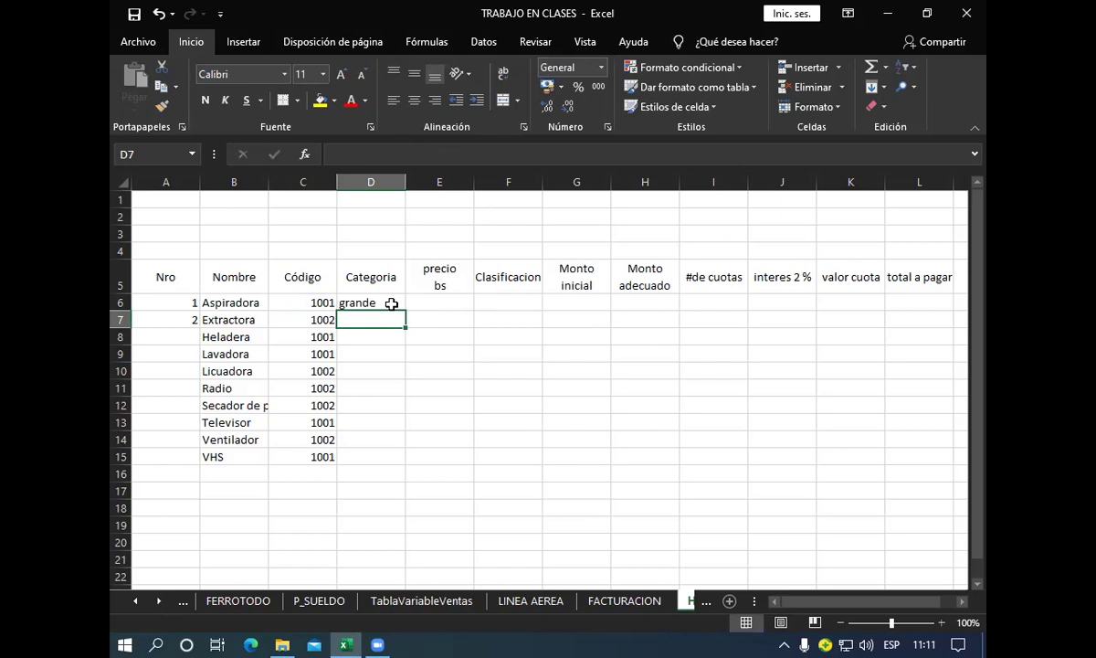
Step: Copy the D6 Categoria formula down through D15
{"action": "left_click", "coordinate": [390, 303]}
{"action": "mouse_move", "coordinate": [407, 310]}
{"action": "left_mouse_down"}
{"action": "mouse_move", "coordinate": [393, 478]}
{"action": "mouse_move", "coordinate": [398, 465]}
{"action": "left_mouse_up"}
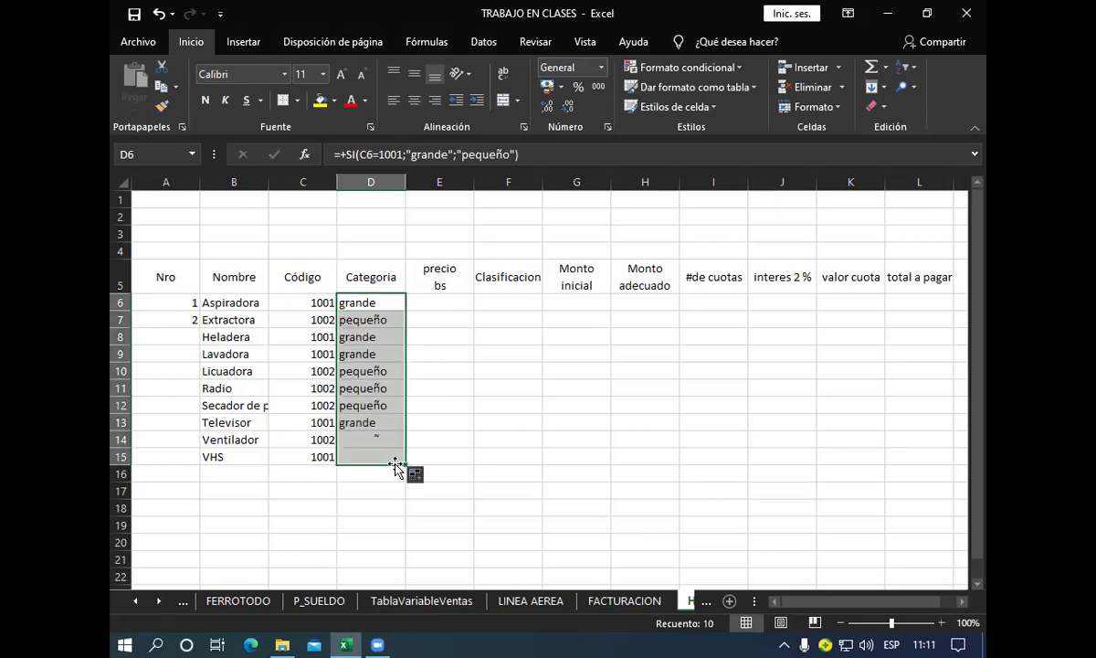
{"action": "left_click", "coordinate": [467, 308]}
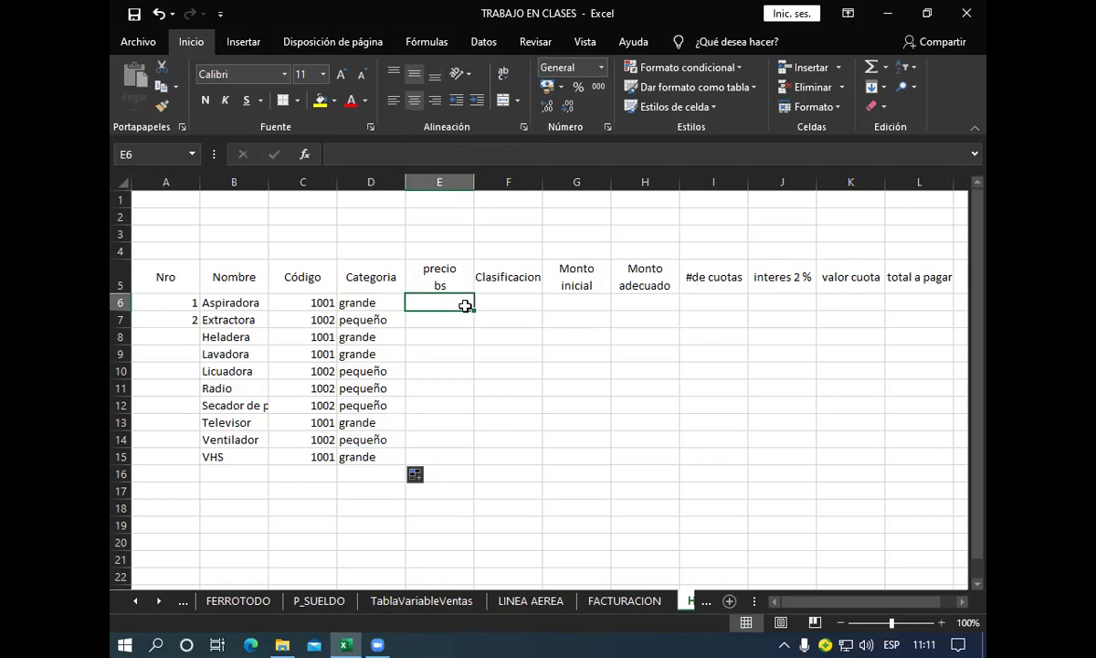
Step: Middle-align and centre the grande and pequeño labels in D6 through D9
{"action": "left_click", "coordinate": [378, 303]}
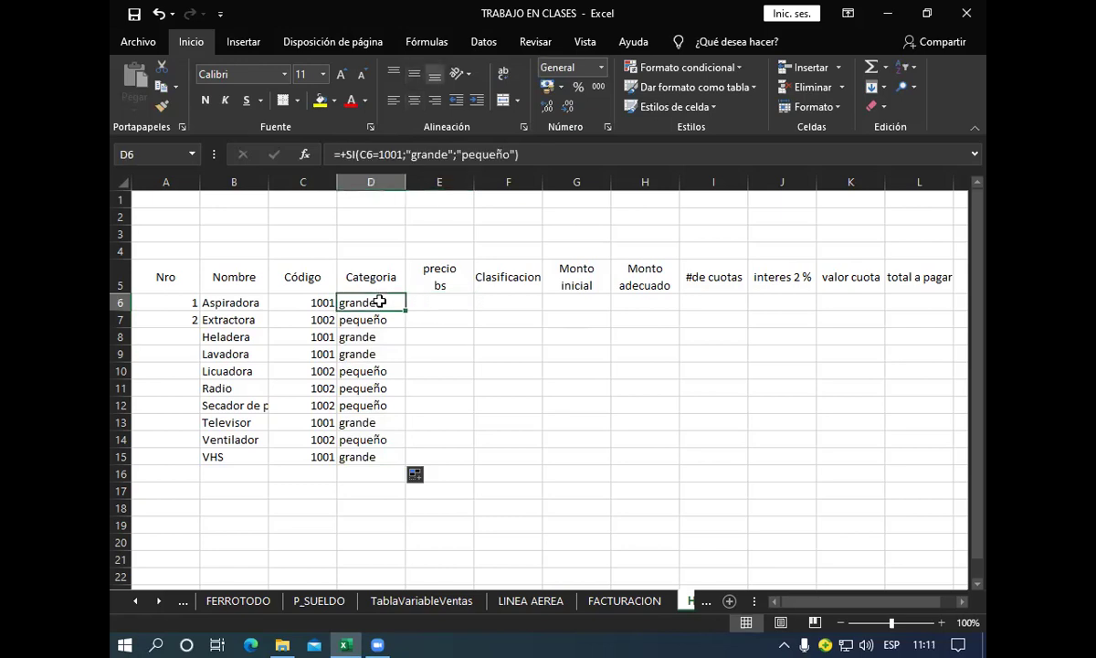
{"action": "left_click", "coordinate": [415, 73]}
{"action": "left_click", "coordinate": [413, 100]}
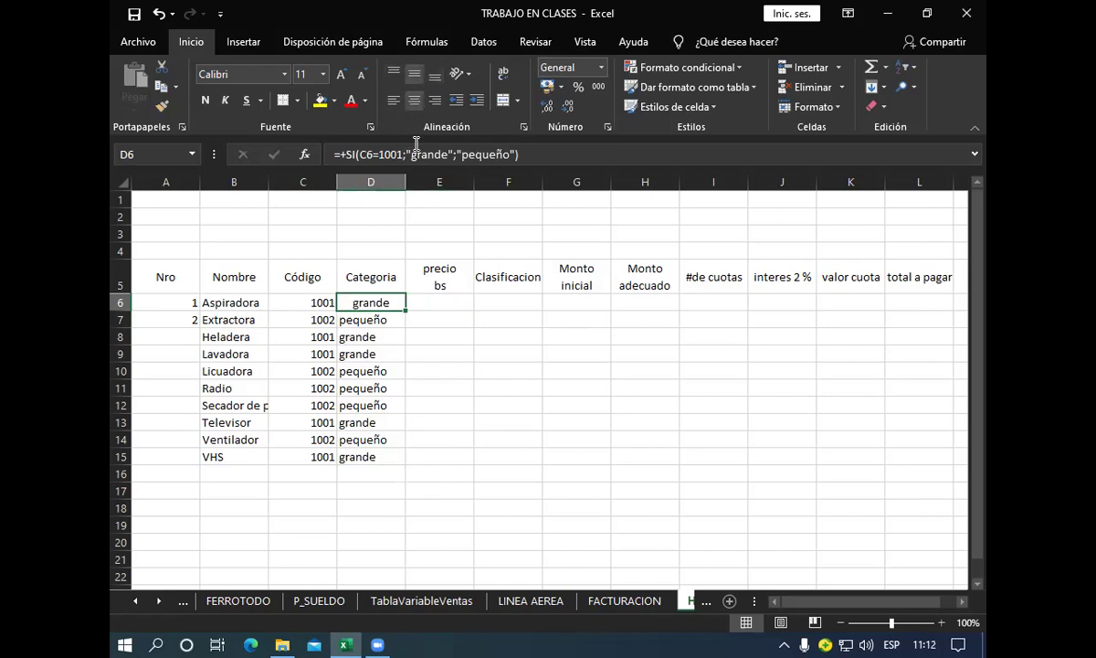
{"action": "left_click", "coordinate": [389, 317]}
{"action": "left_click", "coordinate": [415, 73]}
{"action": "left_click", "coordinate": [414, 99]}
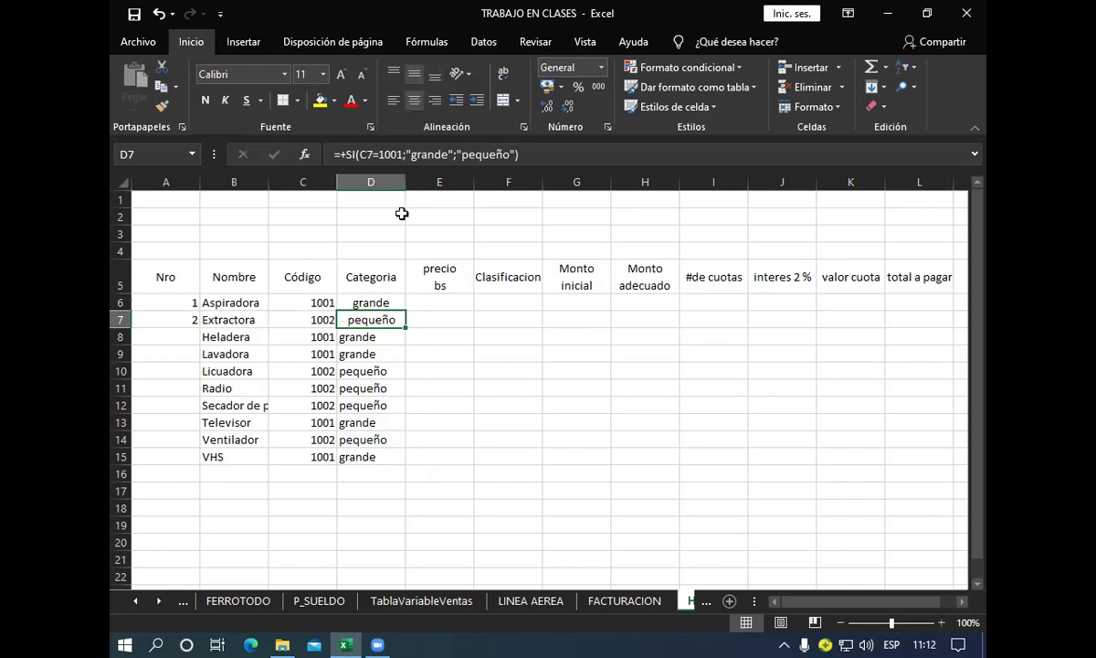
{"action": "left_click", "coordinate": [363, 334]}
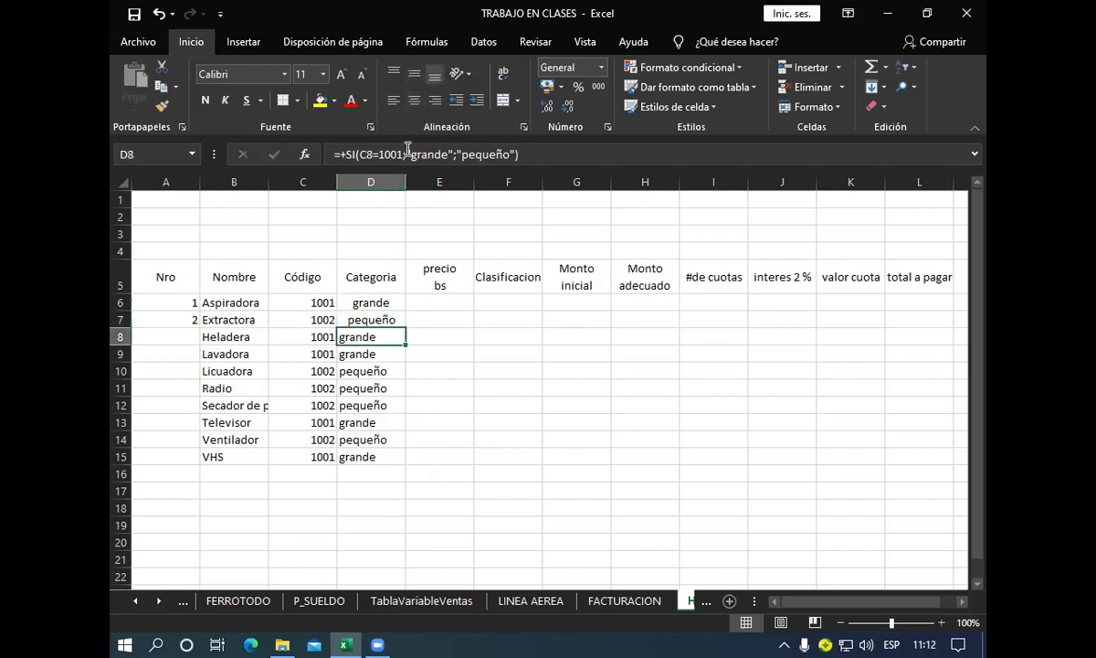
{"action": "left_click", "coordinate": [413, 101]}
{"action": "left_click", "coordinate": [380, 353]}
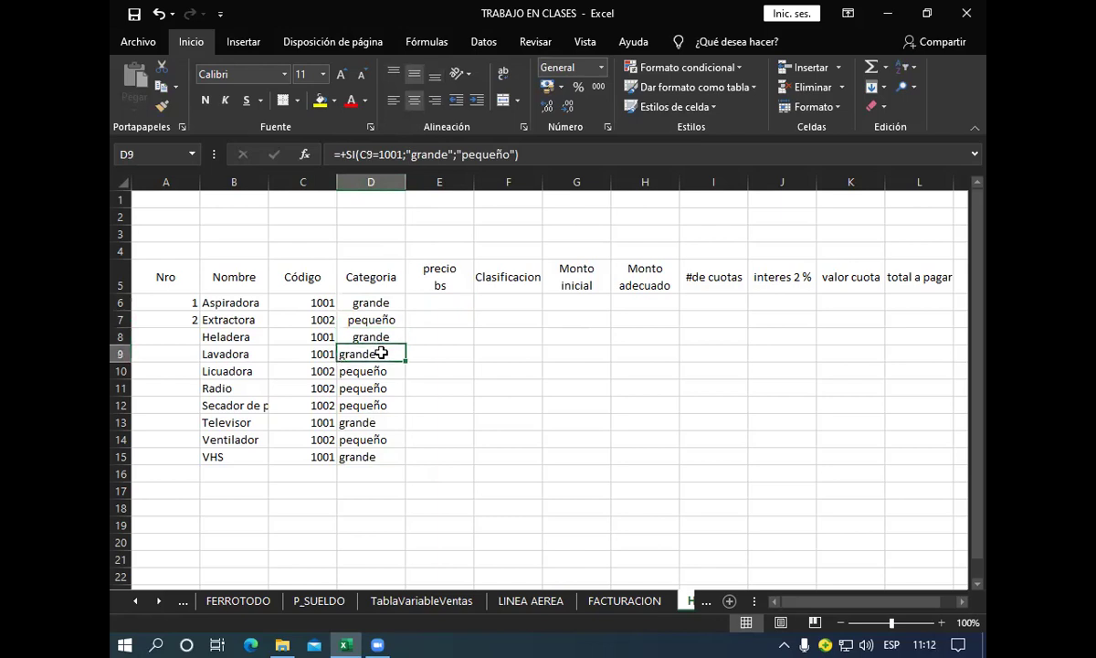
{"action": "left_click", "coordinate": [411, 102]}
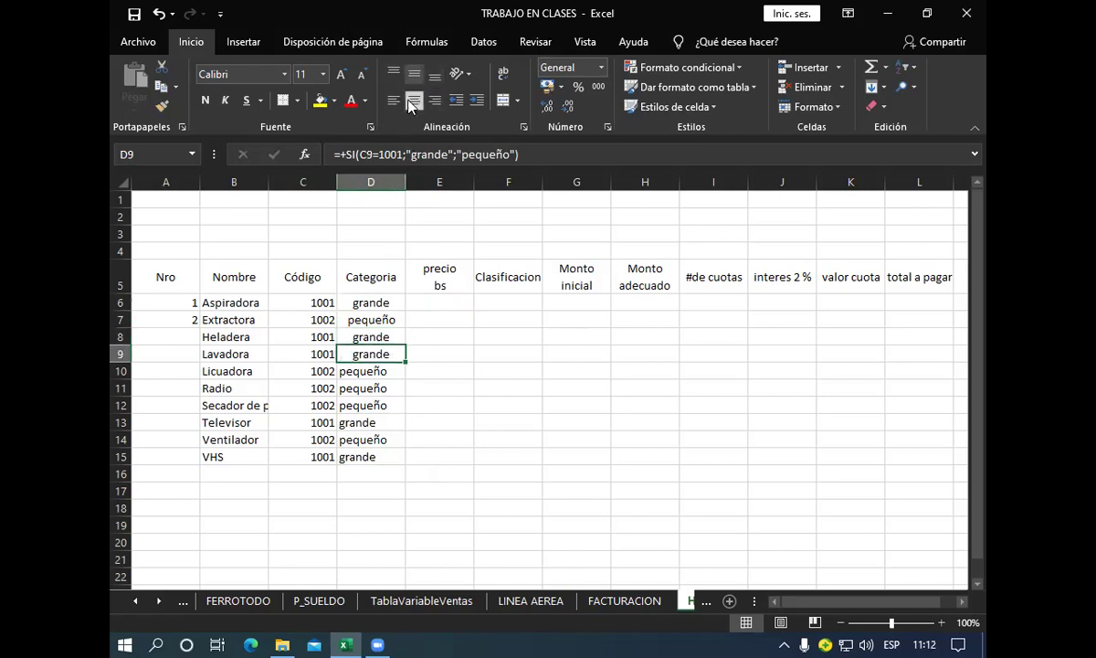
Step: Centre the remaining Categoria labels in D10:D15
{"action": "left_click_drag", "start_coordinate": [382, 371], "coordinate": [374, 458]}
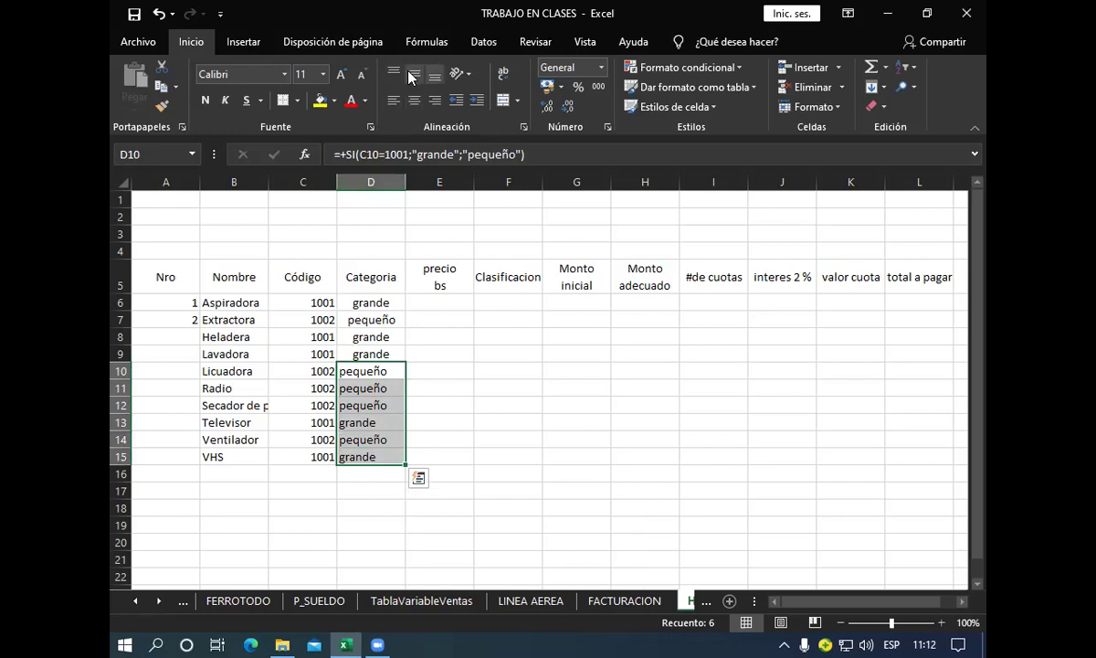
{"action": "left_click", "coordinate": [414, 99]}
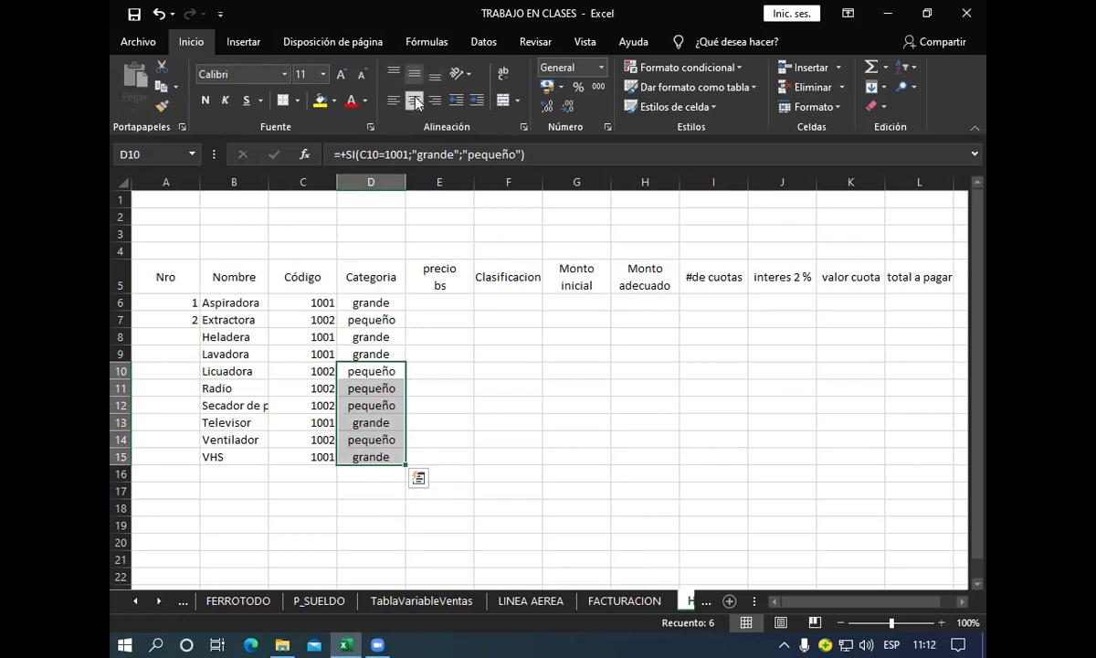
{"action": "left_click", "coordinate": [452, 304]}
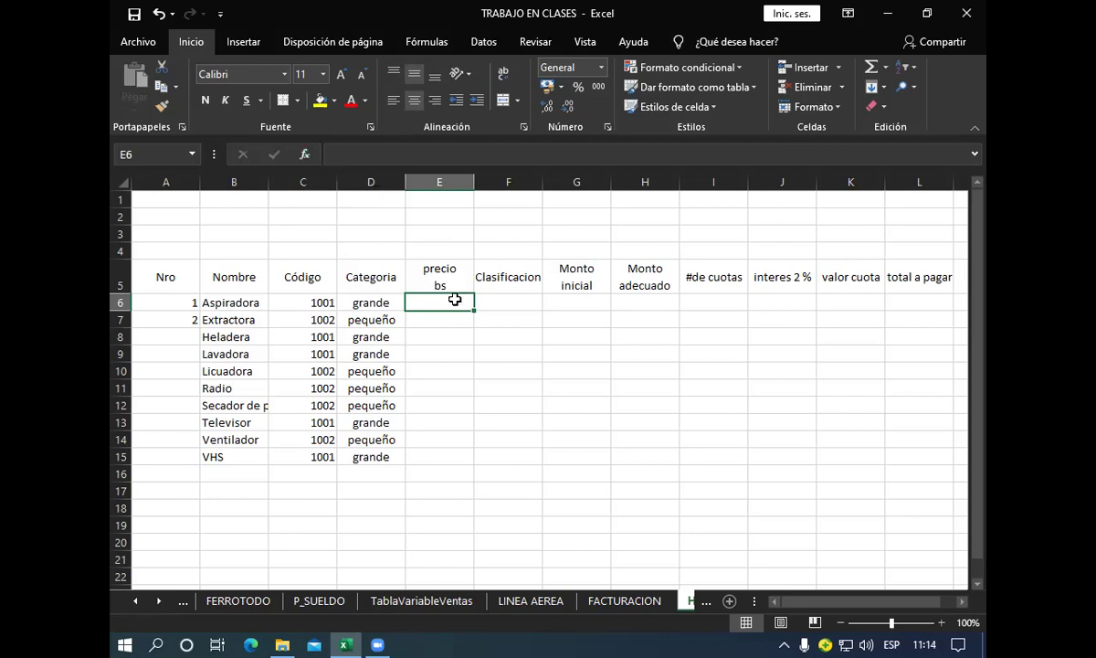
Step: Enter =+SI(C6=1001;3500;600) in E6 and fill it down to E15
{"action": "type", "text": "+"}
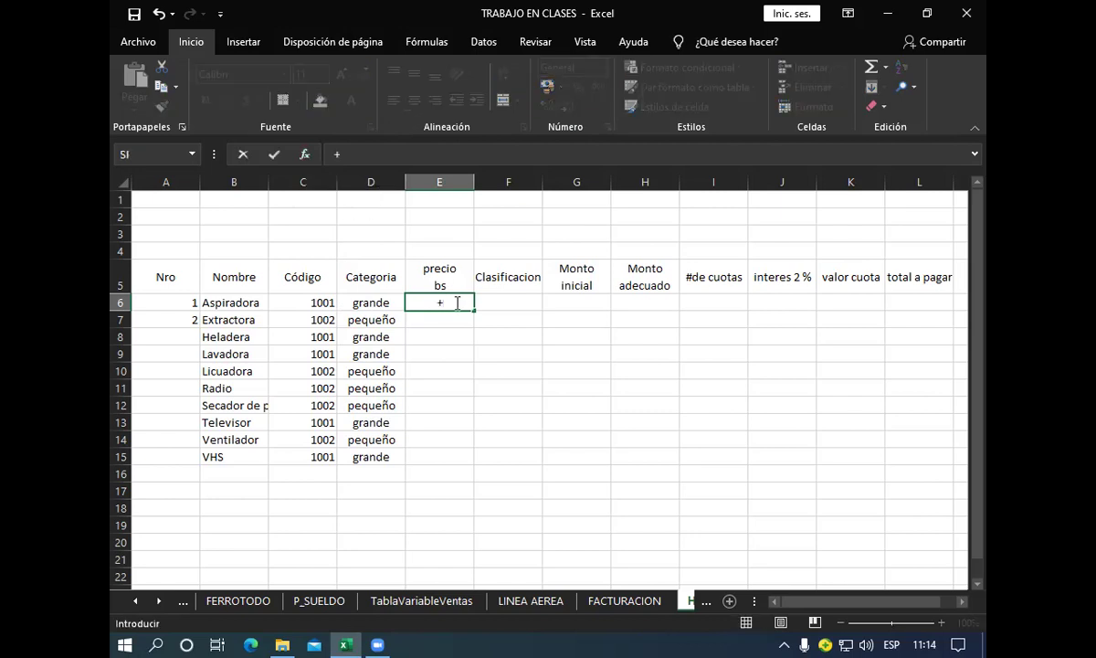
{"action": "type", "text": "si"}
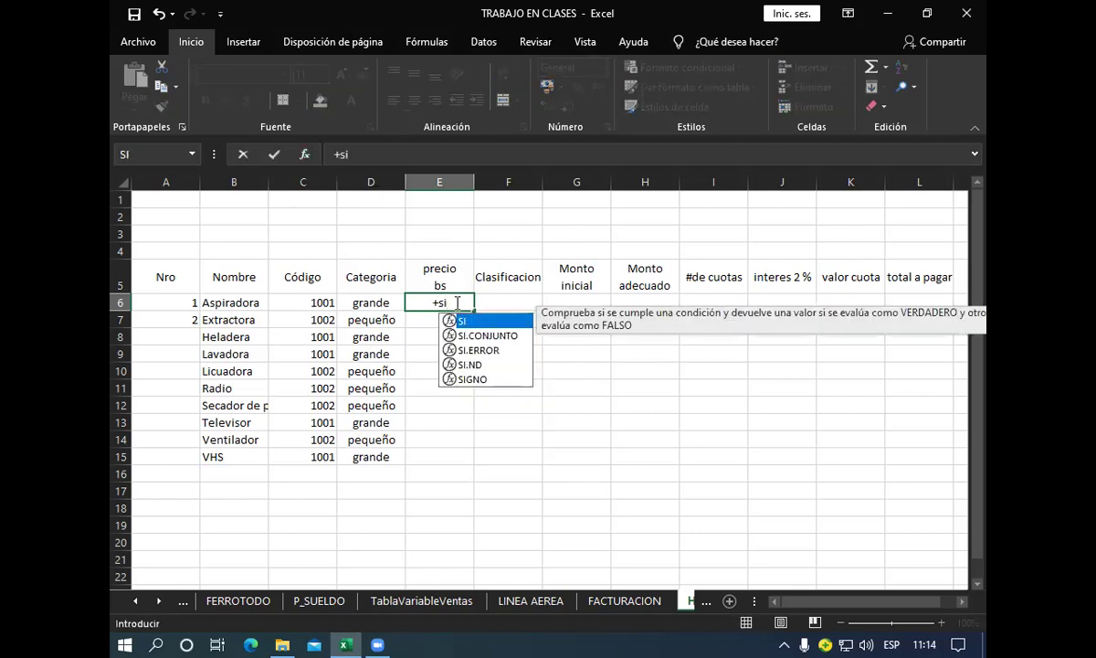
{"action": "double_click", "coordinate": [476, 324]}
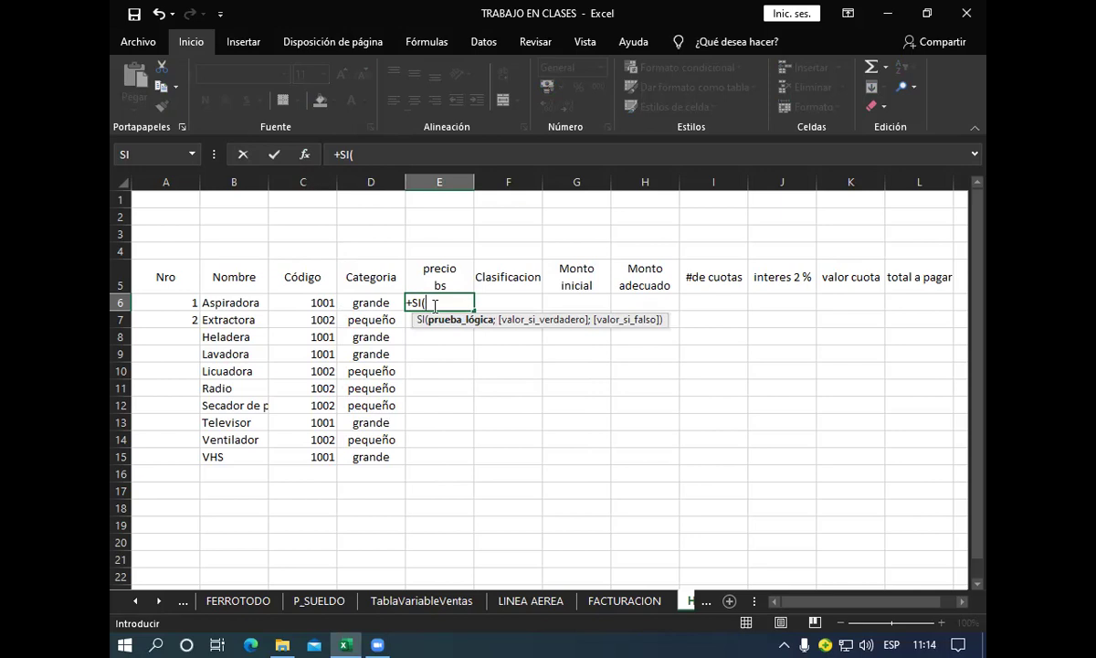
{"action": "left_click", "coordinate": [292, 319]}
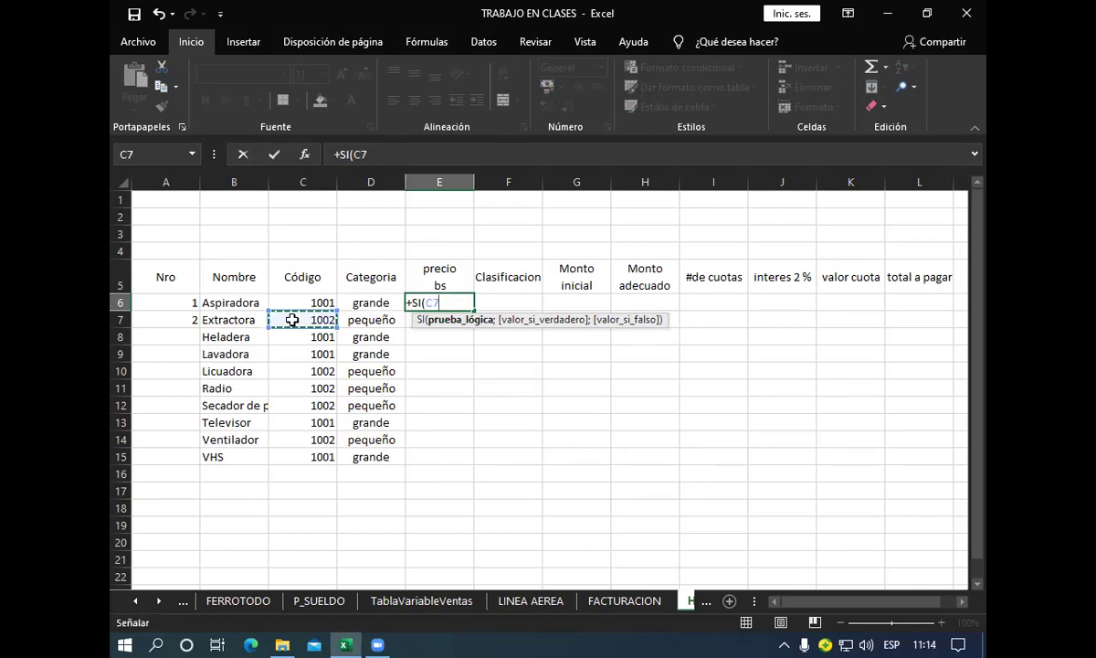
{"action": "key", "text": "BackSpace"}
{"action": "key", "text": "BackSpace"}
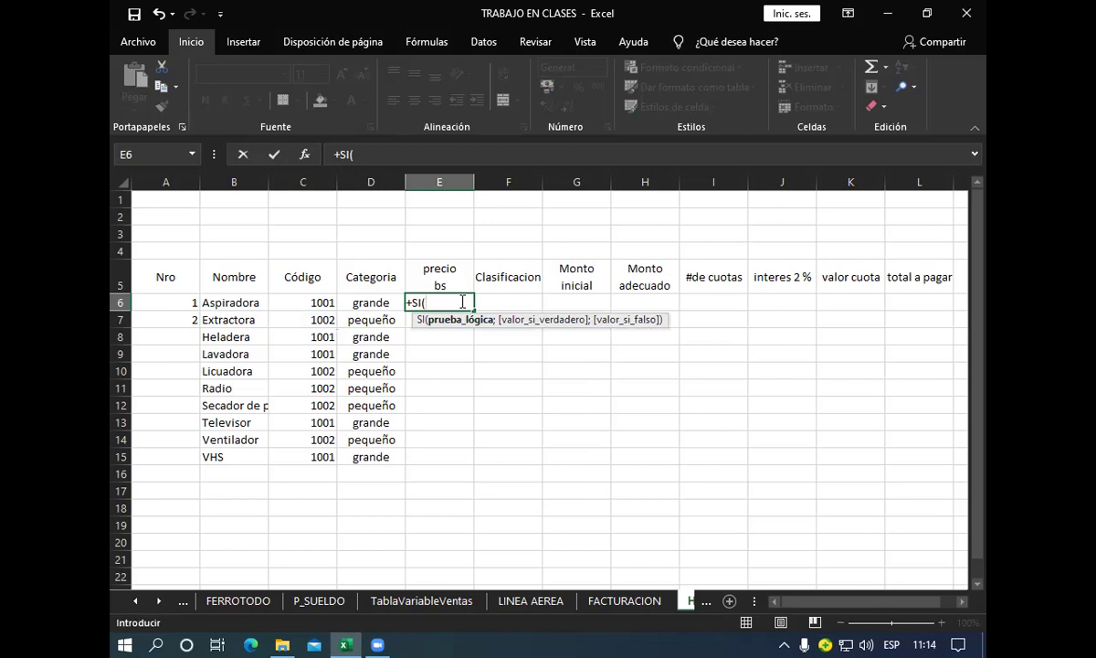
{"action": "left_click", "coordinate": [308, 304]}
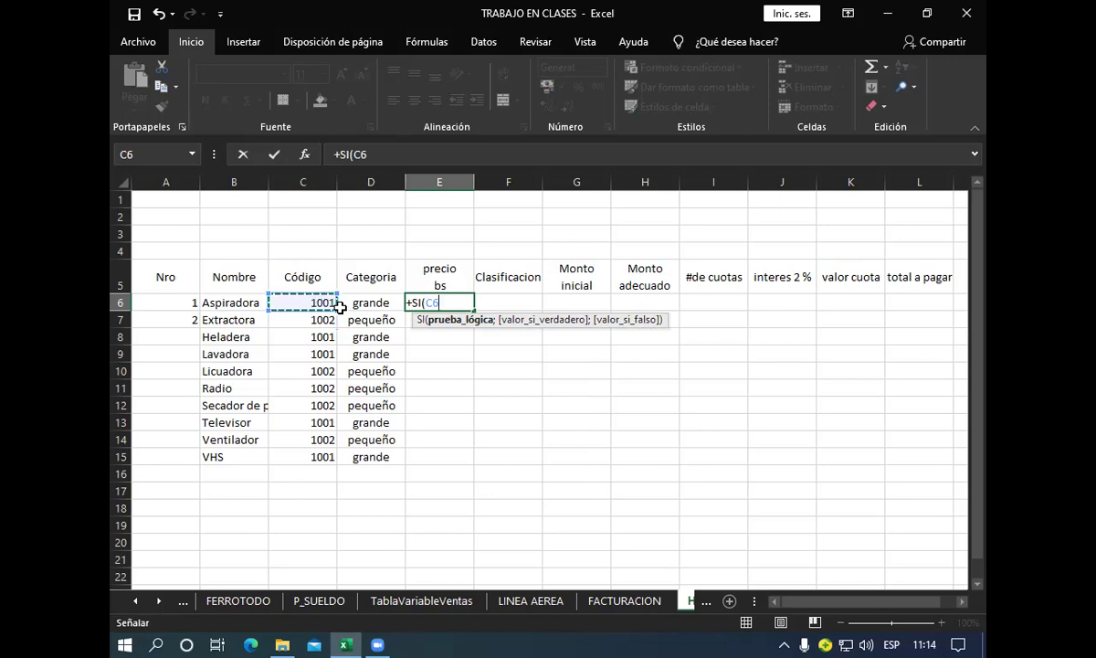
{"action": "left_click", "coordinate": [604, 287]}
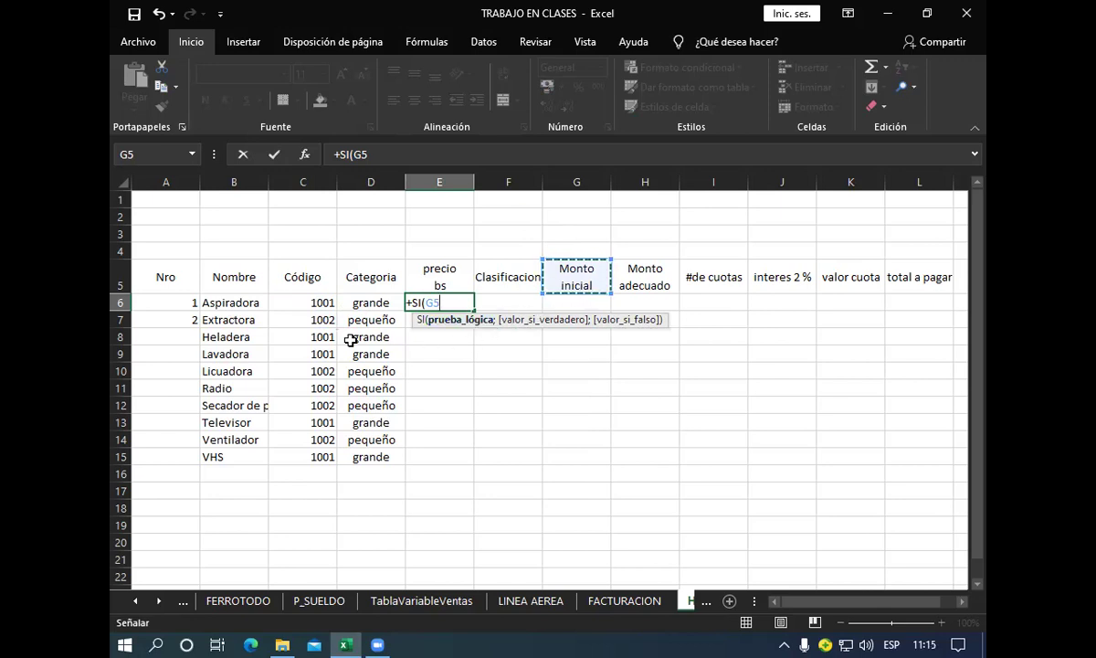
{"action": "left_click", "coordinate": [304, 302]}
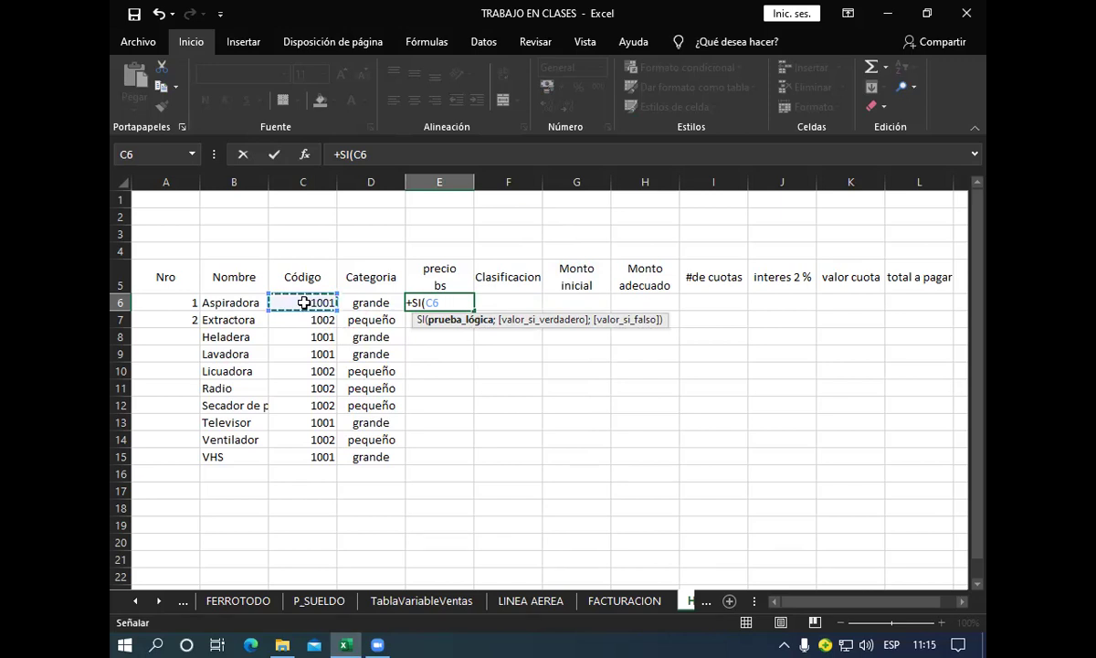
{"action": "type", "text": "="}
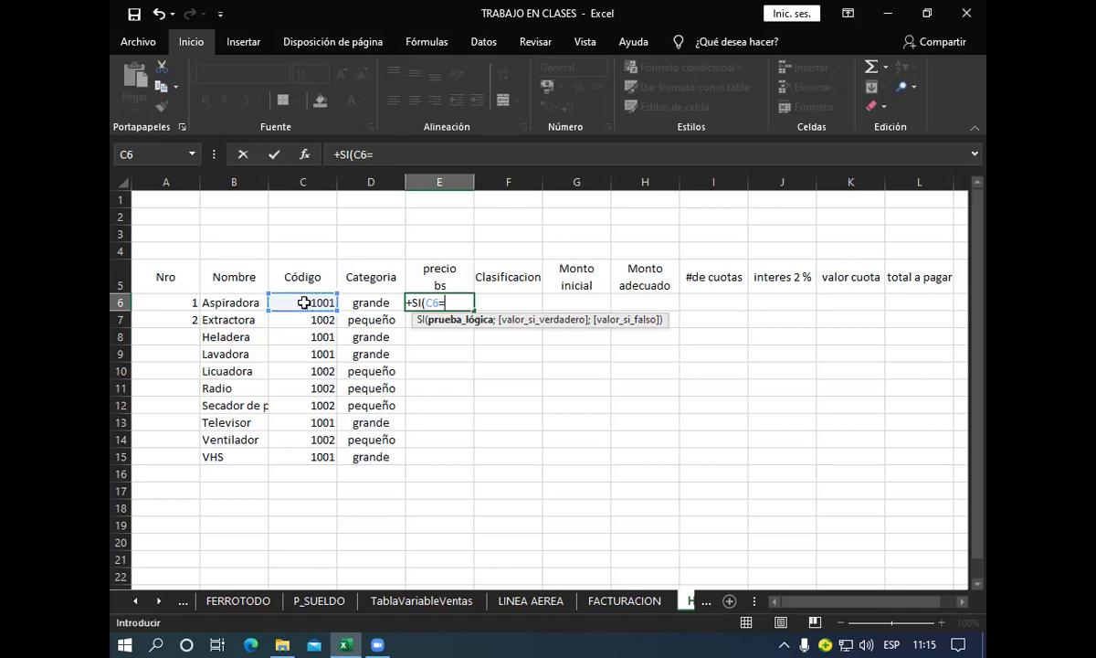
{"action": "type", "text": "1001"}
{"action": "type", "text": ";"}
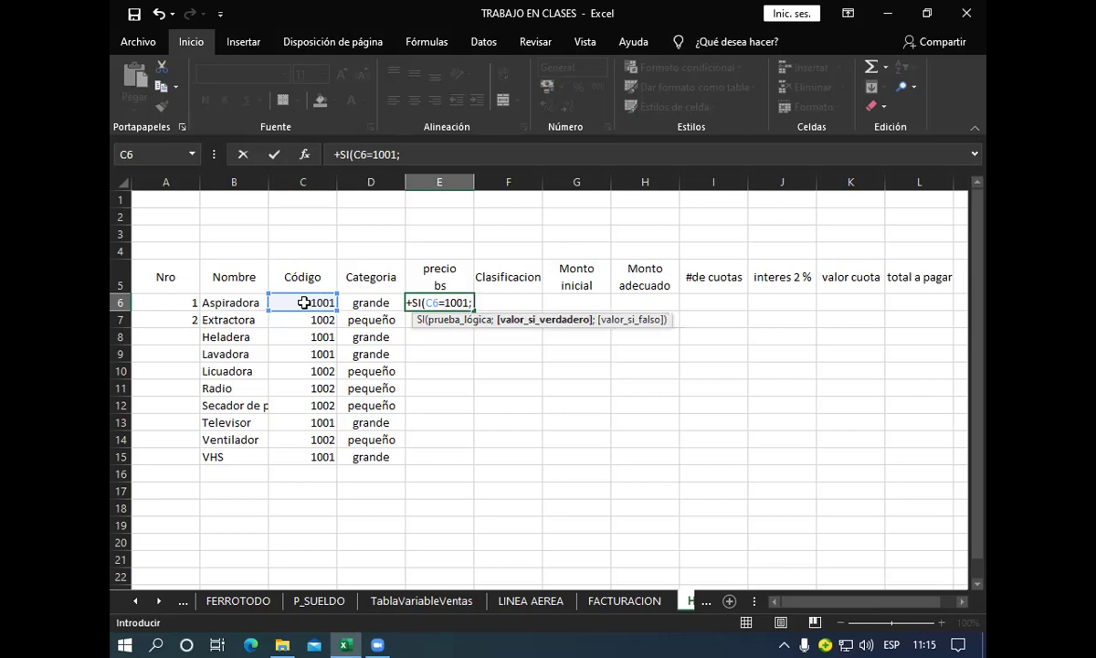
{"action": "type", "text": "3500"}
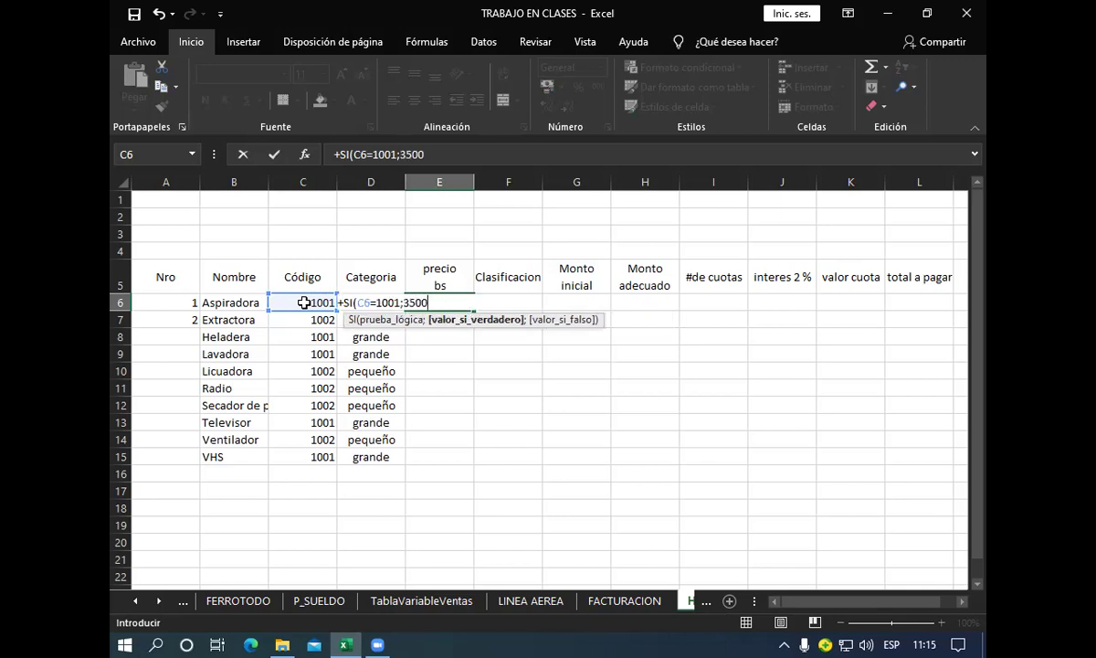
{"action": "type", "text": ";"}
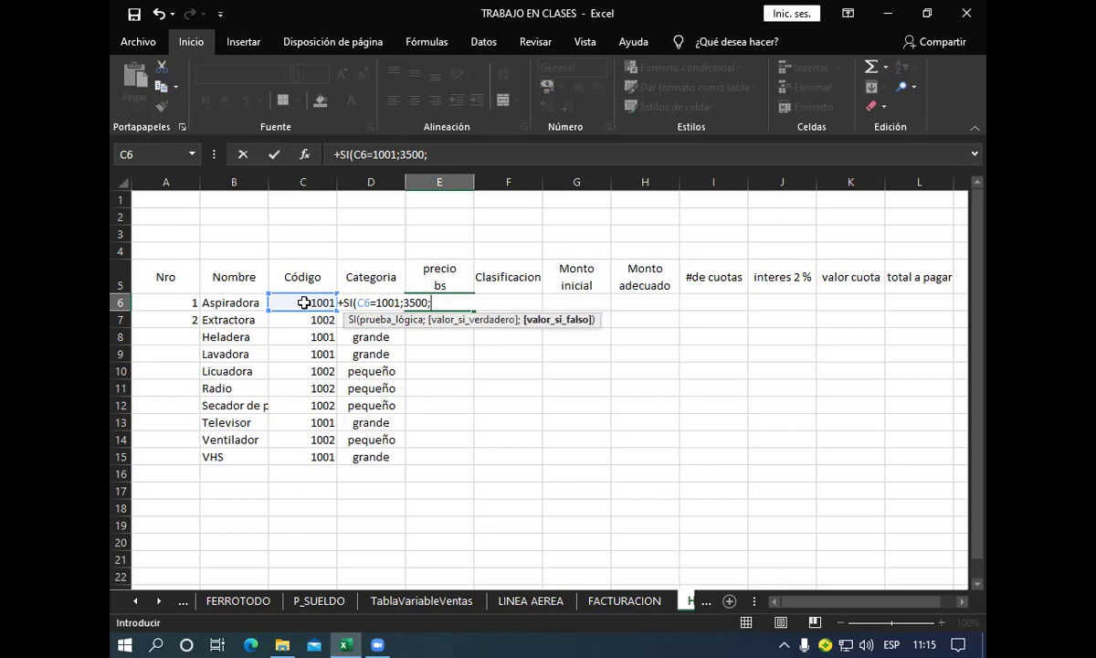
{"action": "type", "text": "600"}
{"action": "type", "text": ")"}
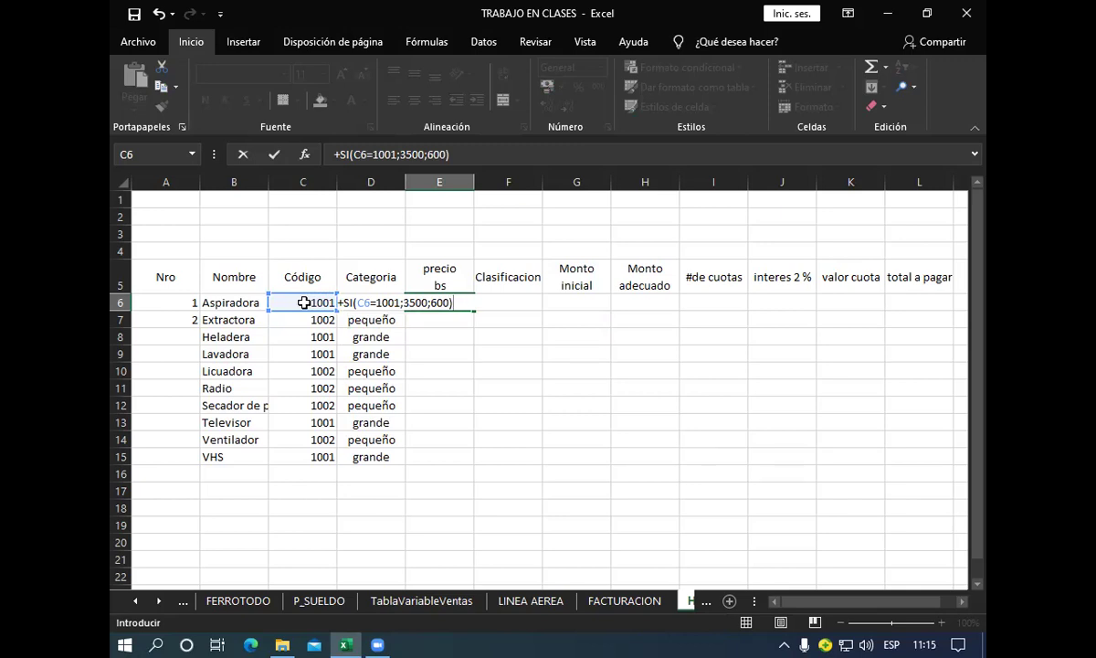
{"action": "key", "text": "Return"}
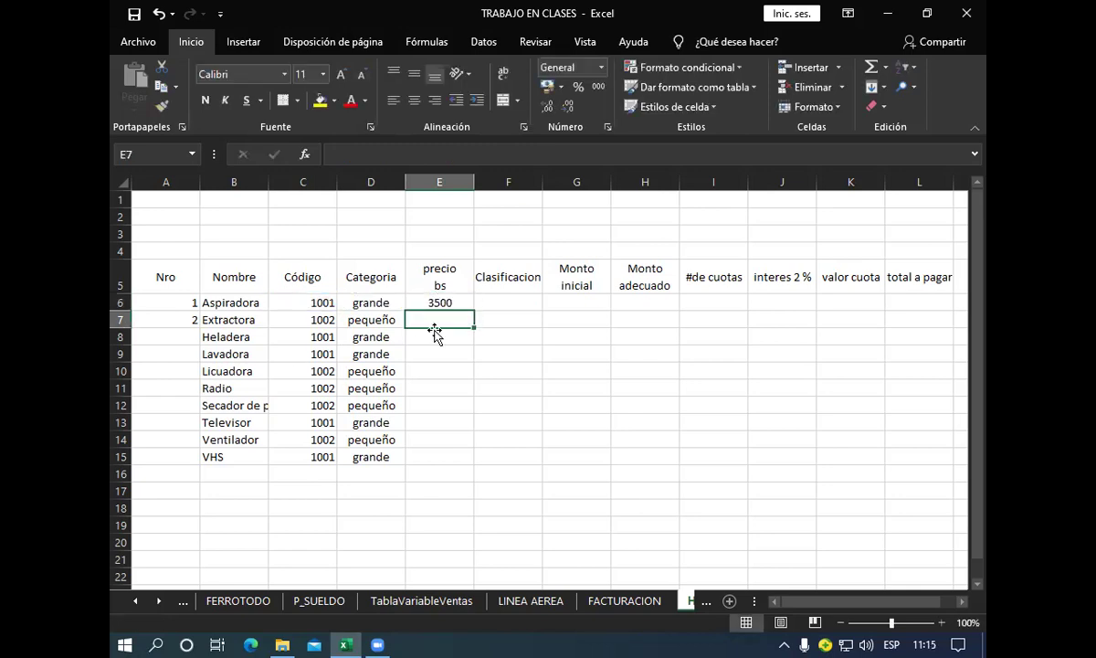
{"action": "left_click", "coordinate": [451, 301]}
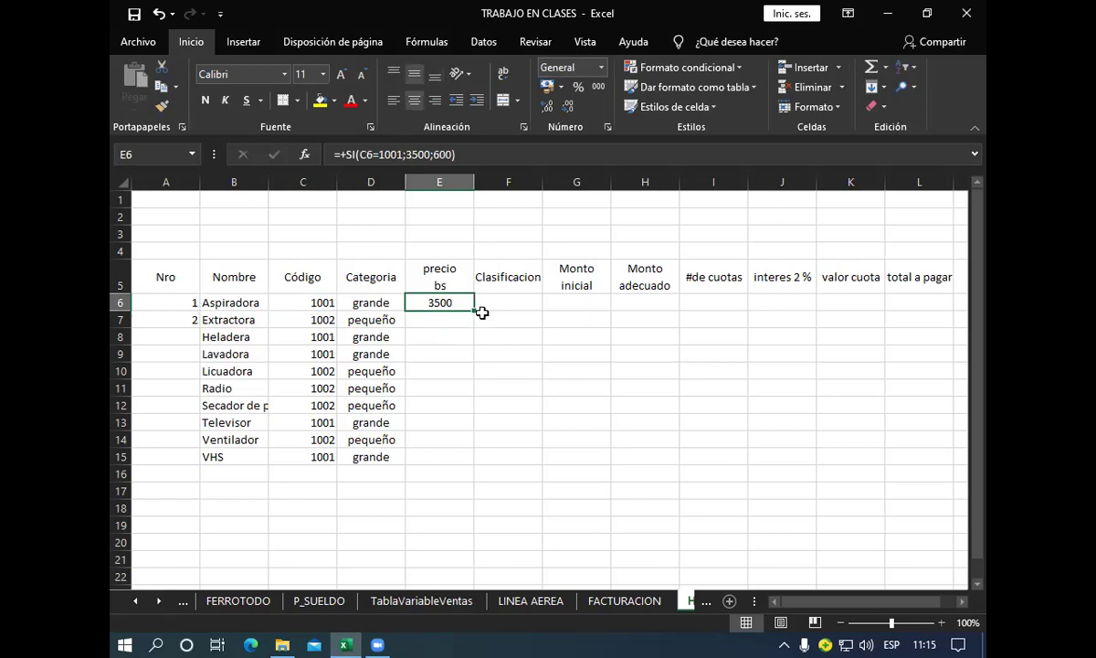
{"action": "left_click_drag", "start_coordinate": [471, 313], "coordinate": [456, 455]}
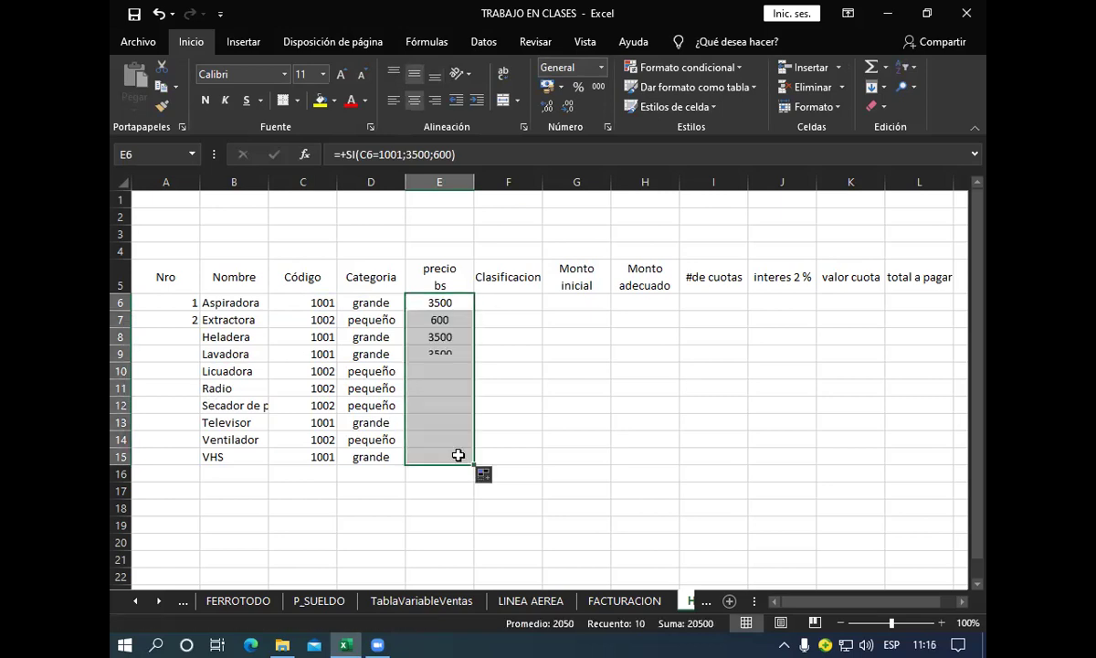
Step: Enter =+SI(E6=3500;"consul";"samsung") in F6 so it displays consul
{"action": "left_click", "coordinate": [491, 300]}
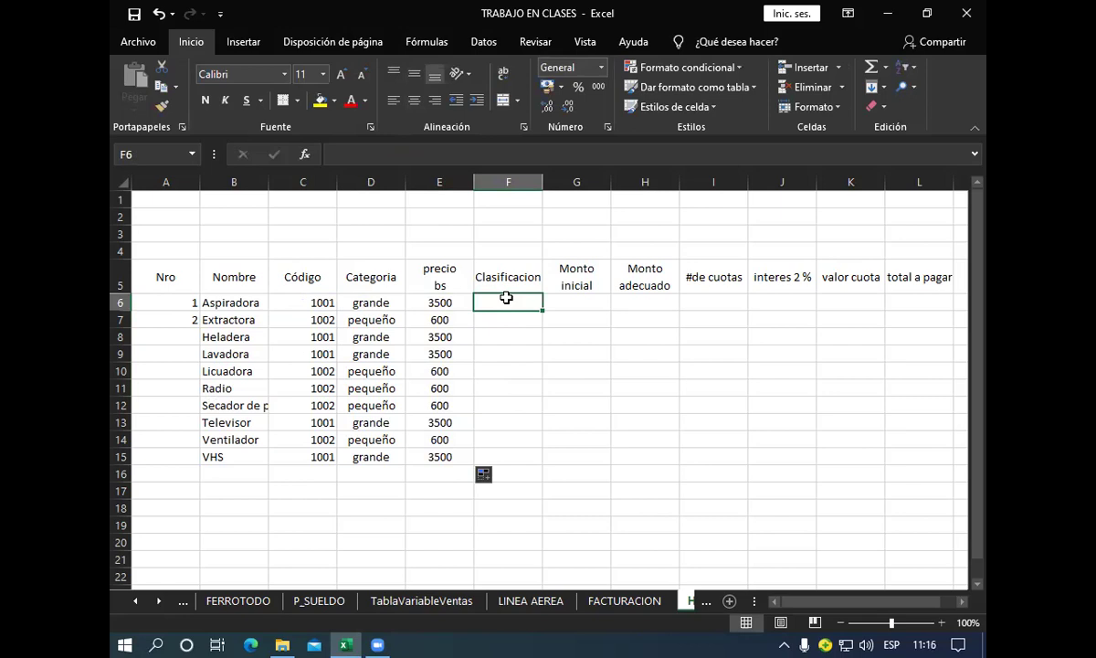
{"action": "type", "text": "+"}
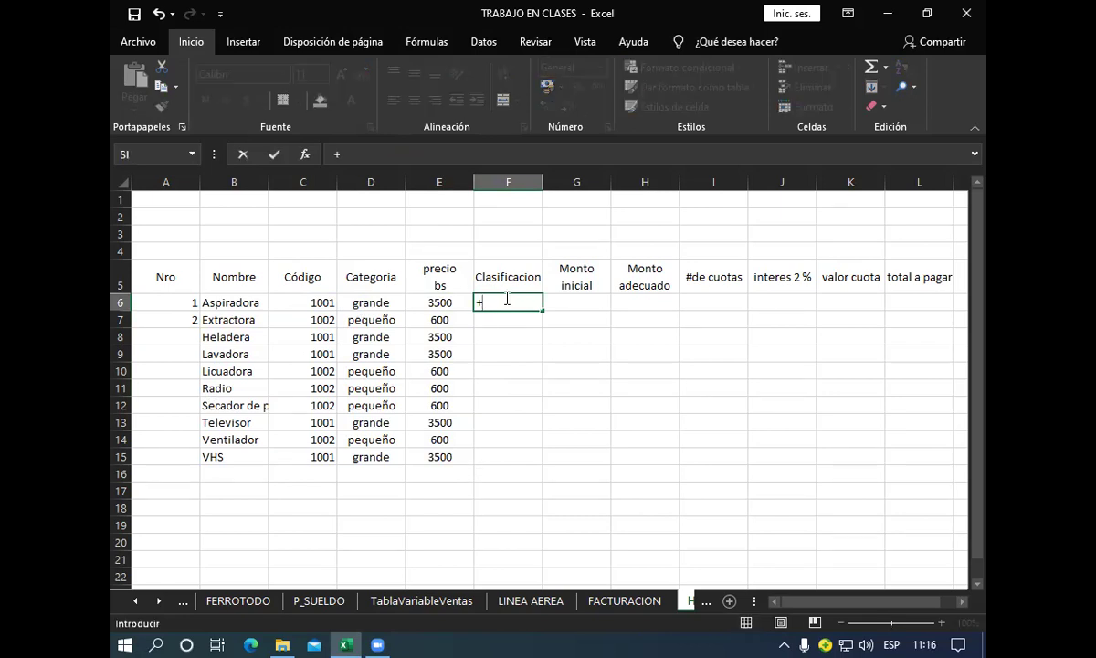
{"action": "type", "text": "si"}
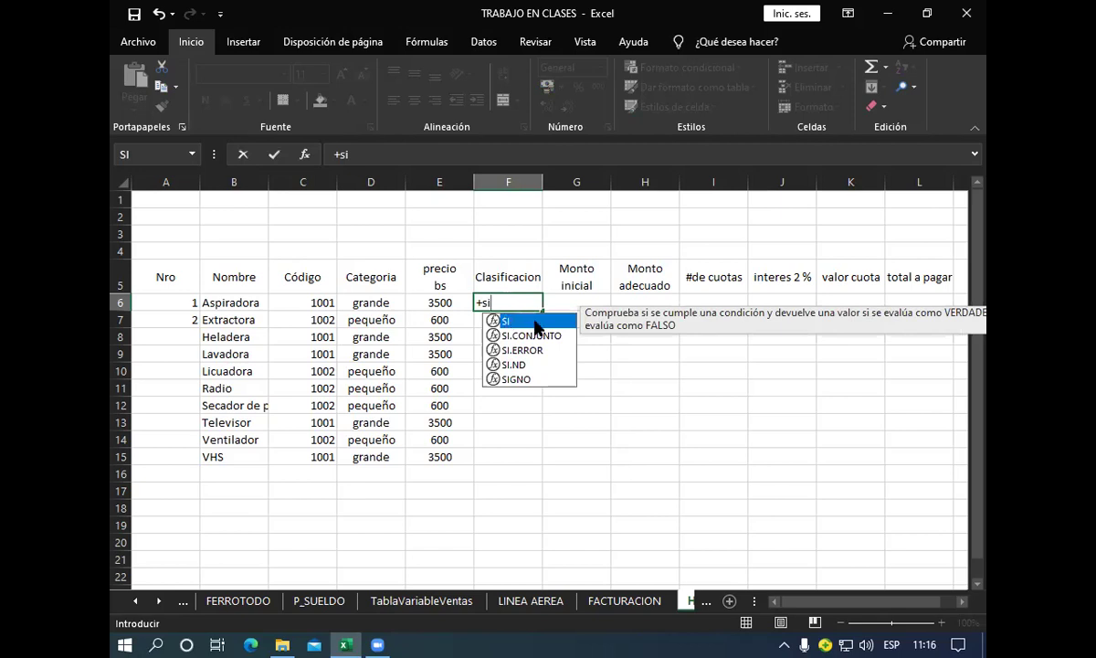
{"action": "double_click", "coordinate": [536, 322]}
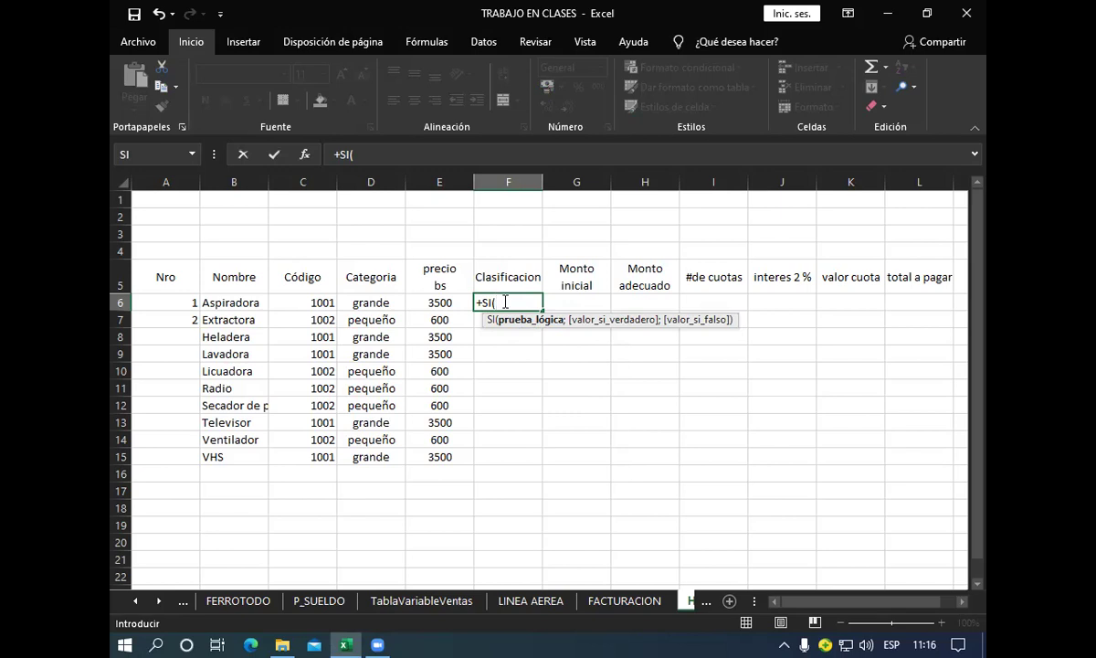
{"action": "left_click", "coordinate": [456, 304]}
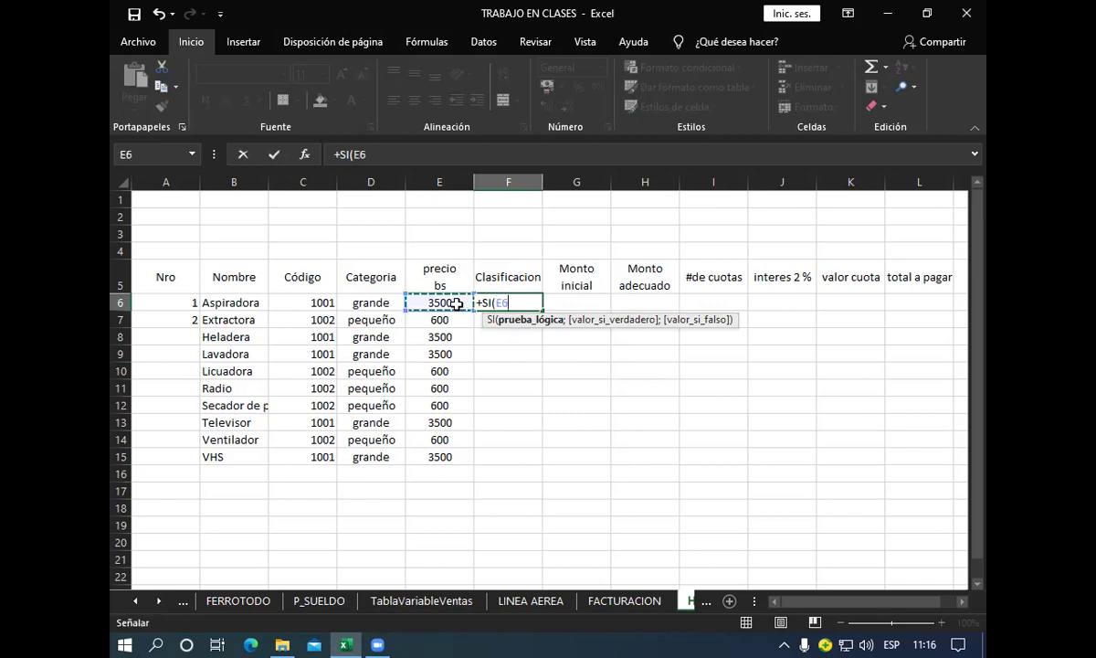
{"action": "type", "text": "="}
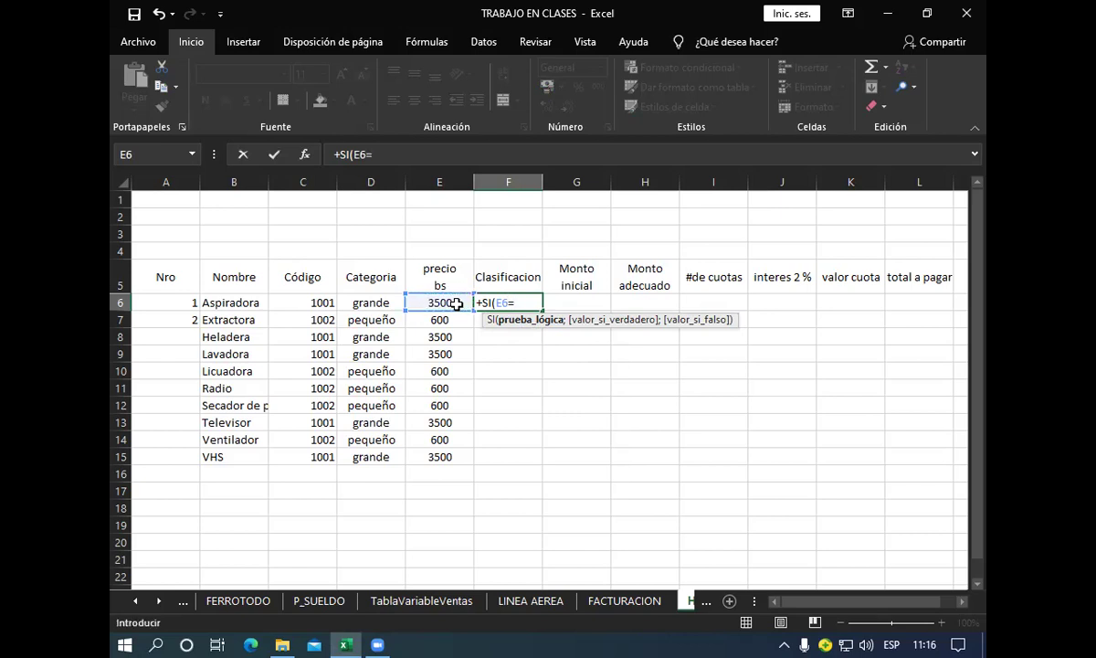
{"action": "type", "text": "3500"}
{"action": "type", "text": ";"}
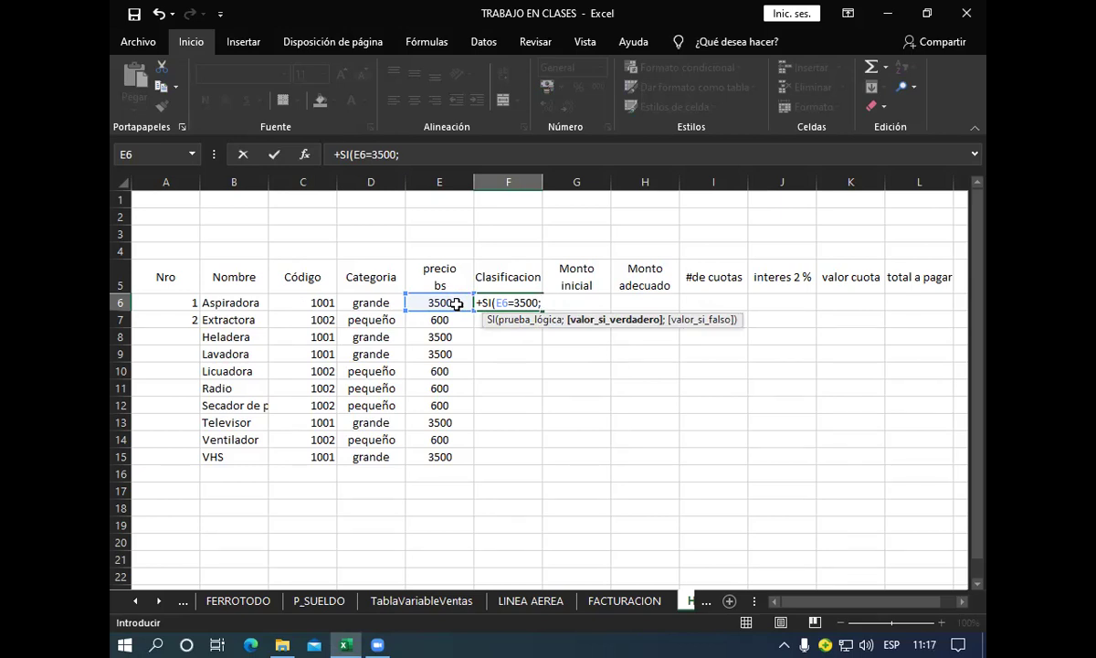
{"action": "type", "text": "\"consul"}
{"action": "type", "text": "\""}
{"action": "type", "text": ";"}
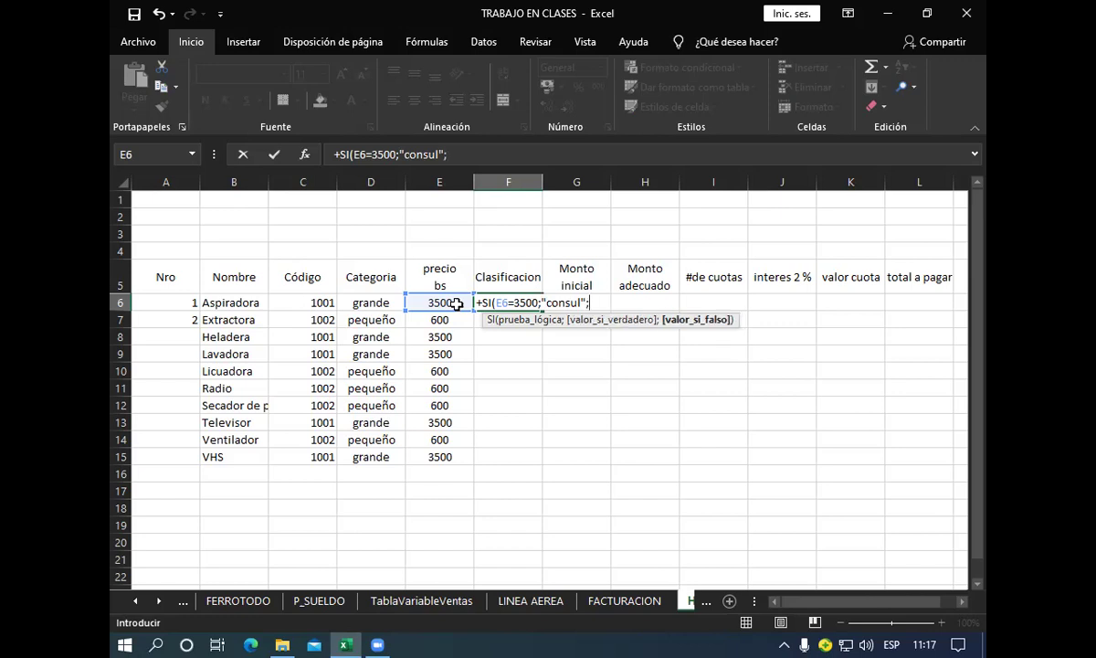
{"action": "type", "text": "\"sa"}
{"action": "type", "text": "msung"}
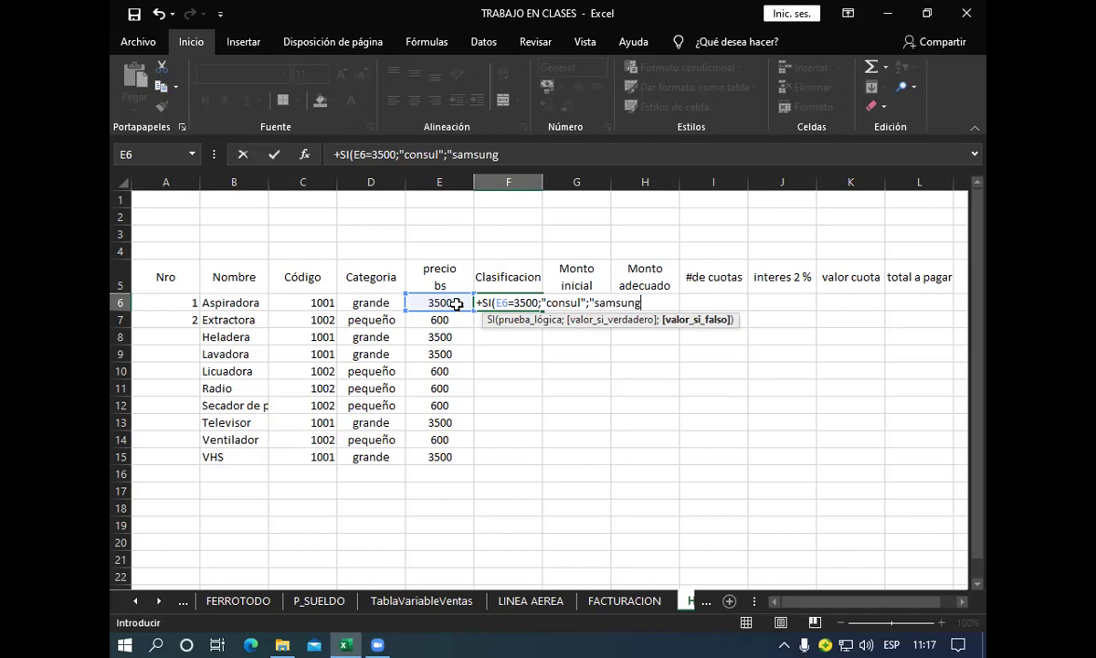
{"action": "type", "text": "\""}
{"action": "type", "text": ")"}
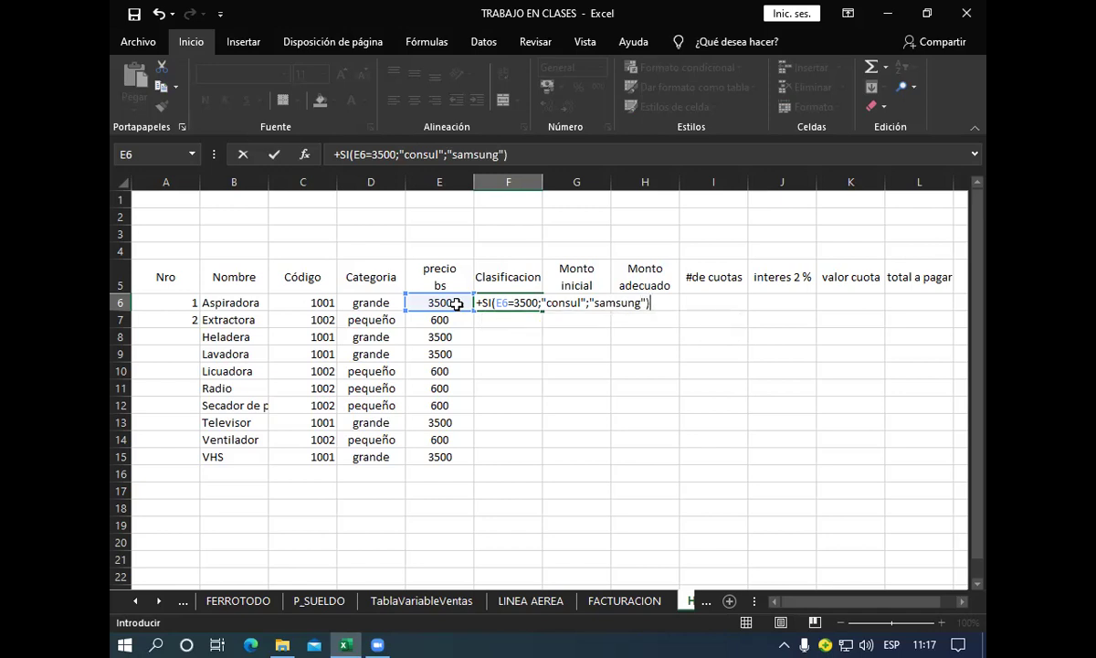
{"action": "key", "text": "Return"}
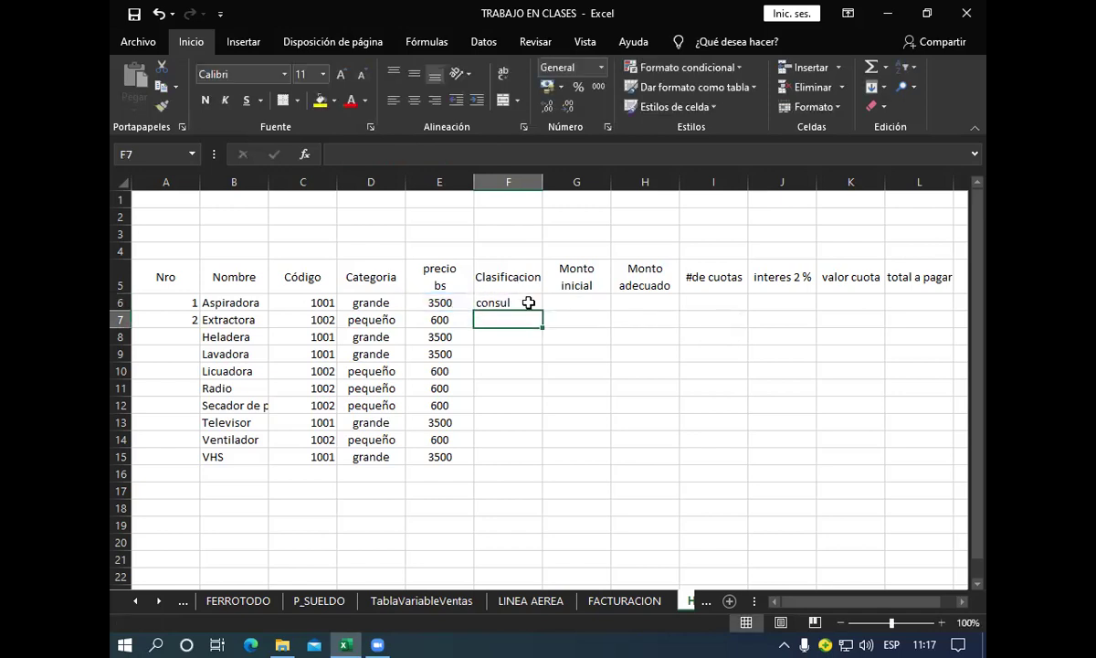
Step: Fill the F6 formula down to F15, then middle-align and centre F6:F15
{"action": "left_click", "coordinate": [528, 303]}
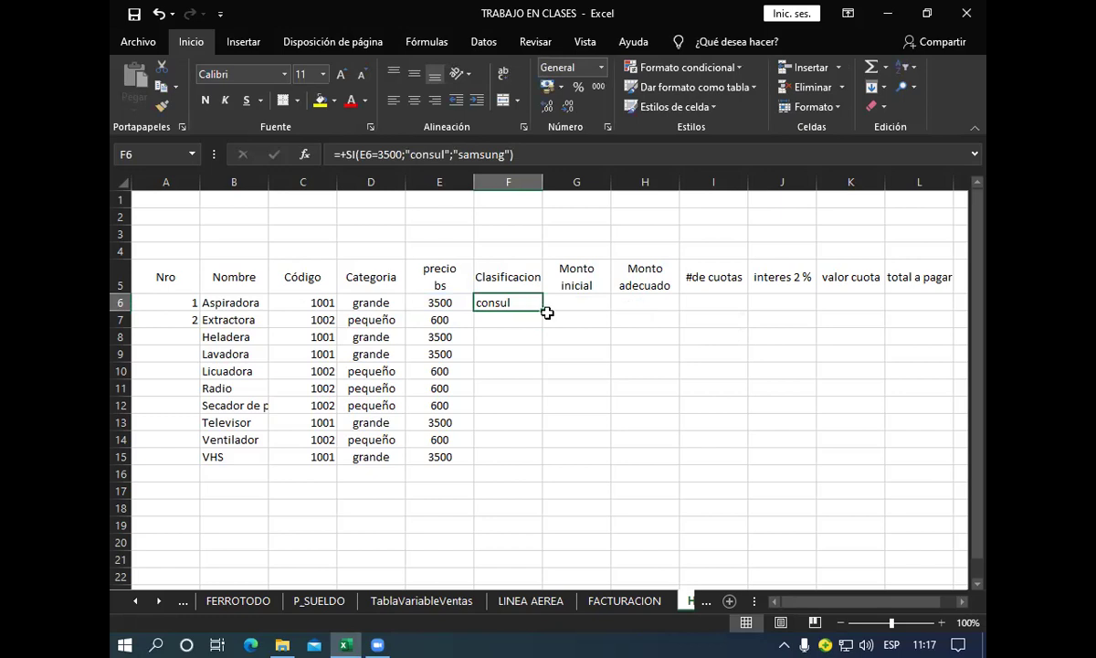
{"action": "left_click_drag", "start_coordinate": [543, 310], "coordinate": [529, 465]}
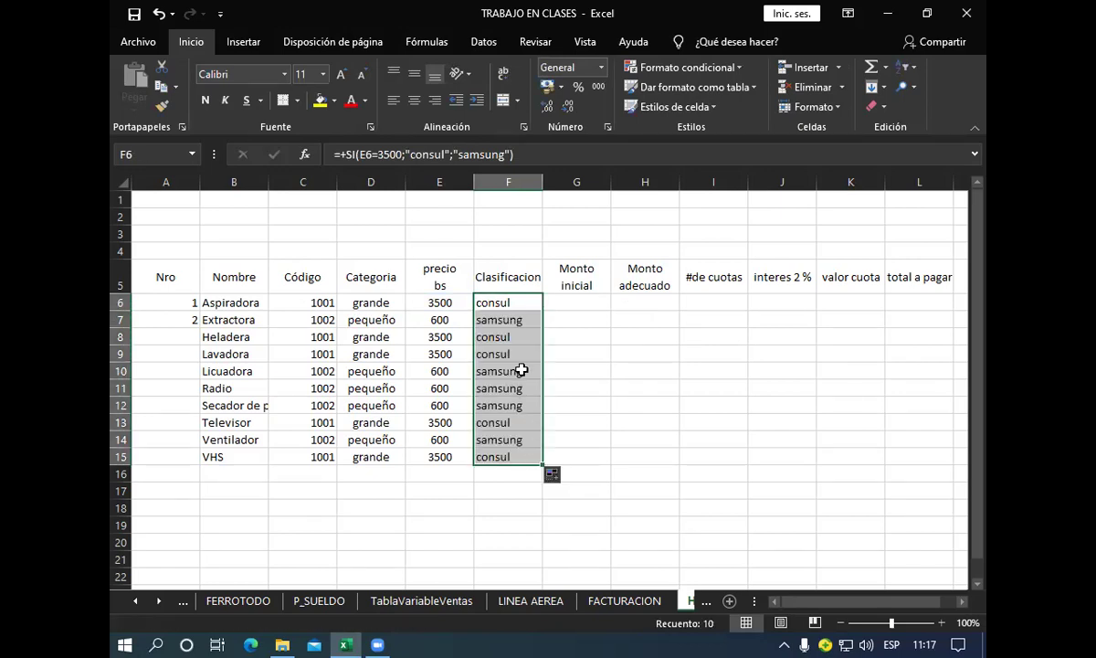
{"action": "left_click", "coordinate": [521, 303]}
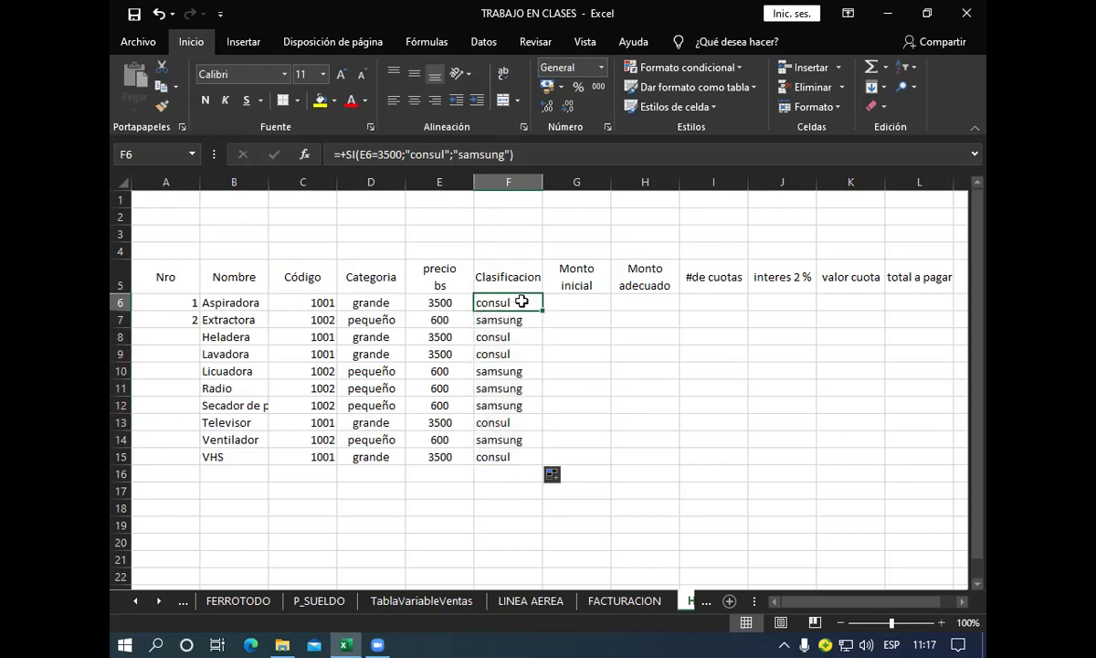
{"action": "left_click_drag", "start_coordinate": [523, 303], "coordinate": [513, 457]}
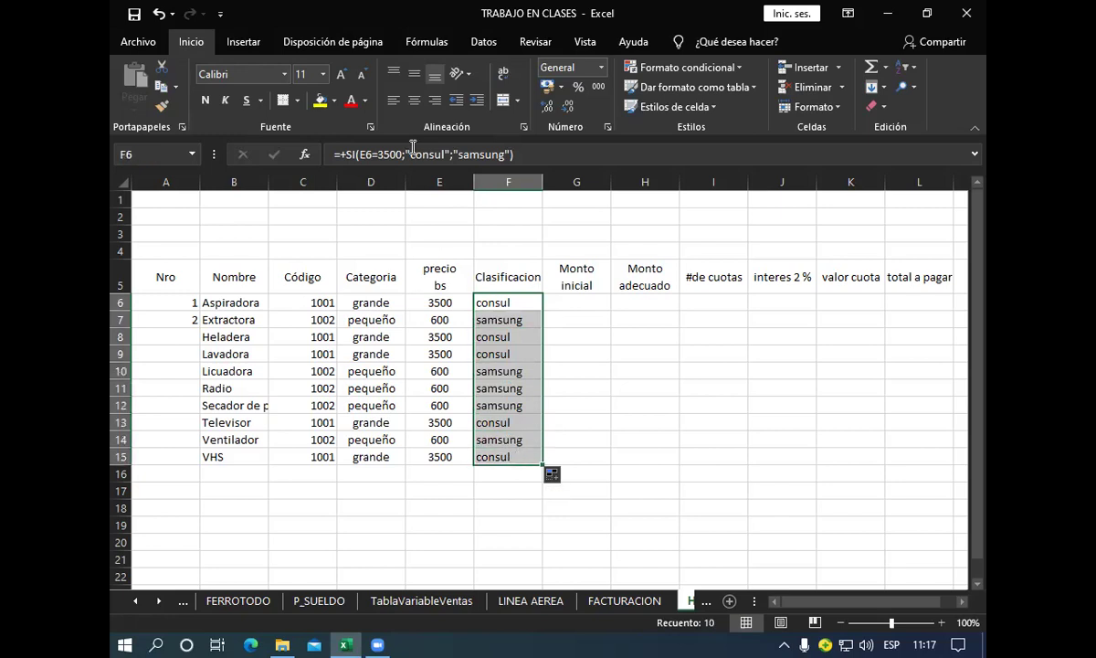
{"action": "left_click", "coordinate": [414, 73]}
{"action": "left_click", "coordinate": [411, 100]}
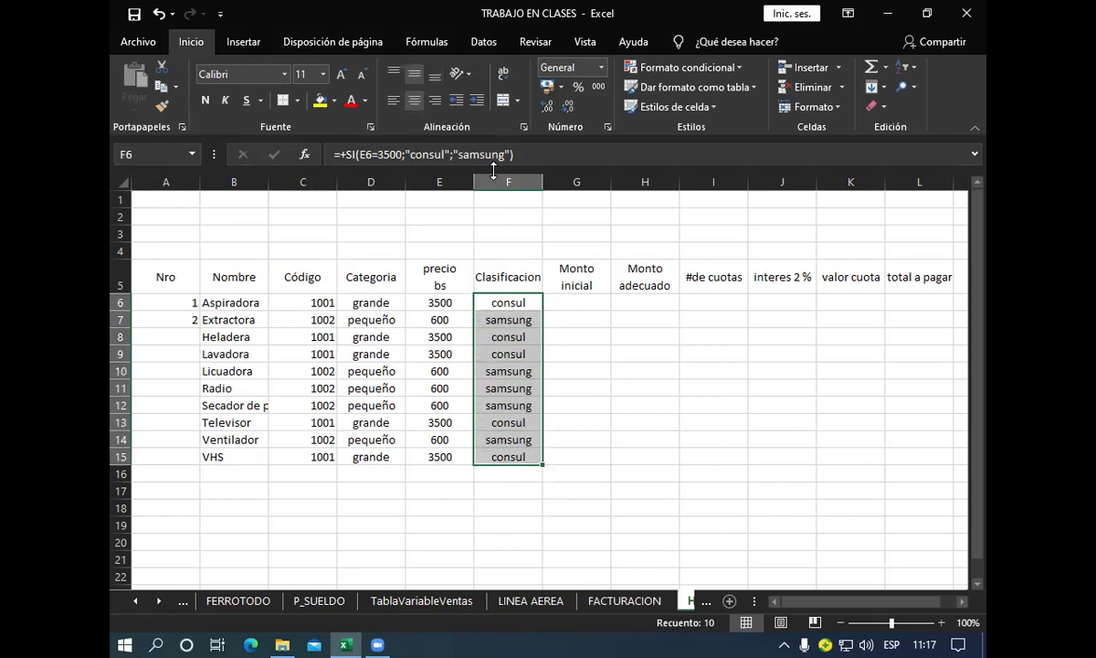
{"action": "left_click", "coordinate": [590, 301]}
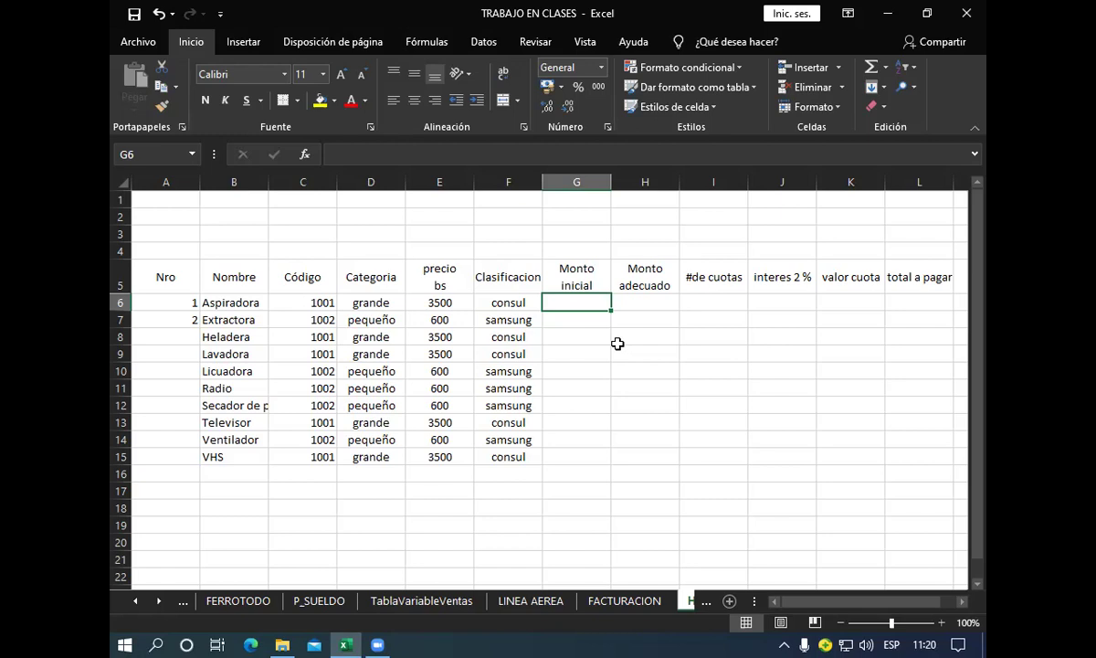
Step: After clearing a false start, begin G6's formula as =si(D6="grande";
{"action": "type", "text": "="}
{"action": "type", "text": "s"}
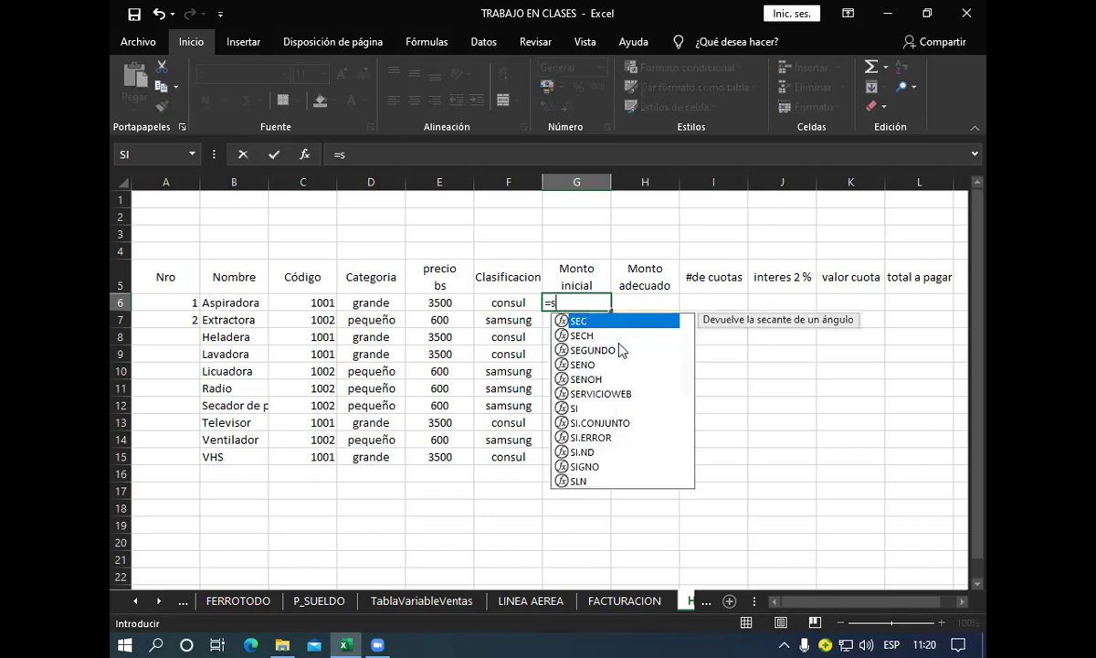
{"action": "type", "text": "i"}
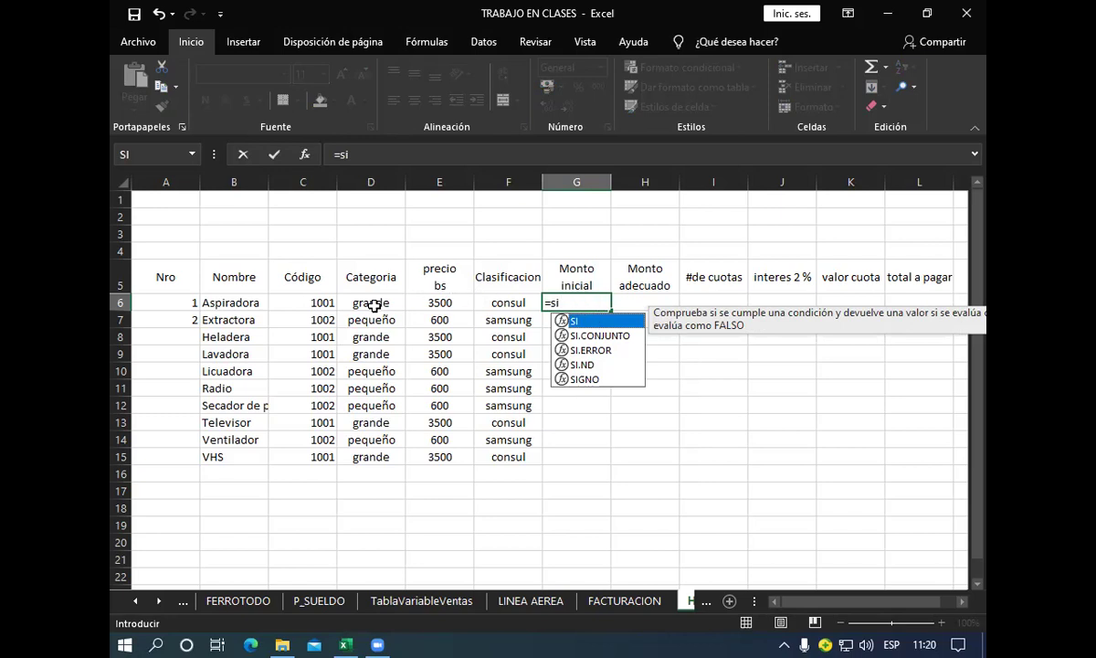
{"action": "left_click", "coordinate": [370, 304]}
{"action": "left_click", "coordinate": [577, 304]}
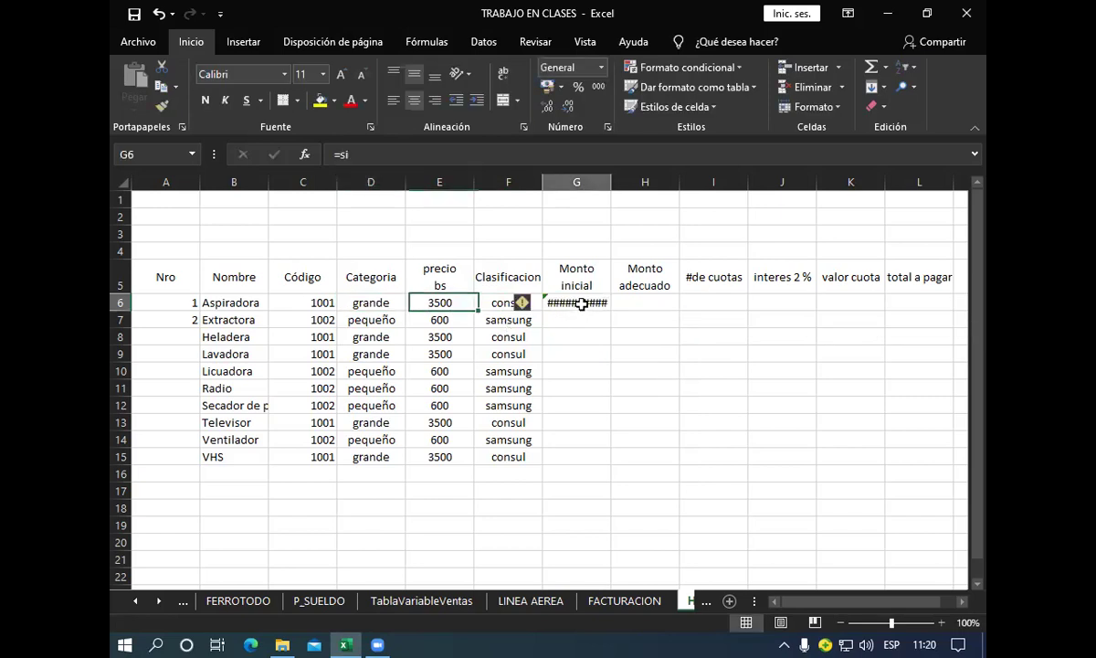
{"action": "key", "text": "BackSpace"}
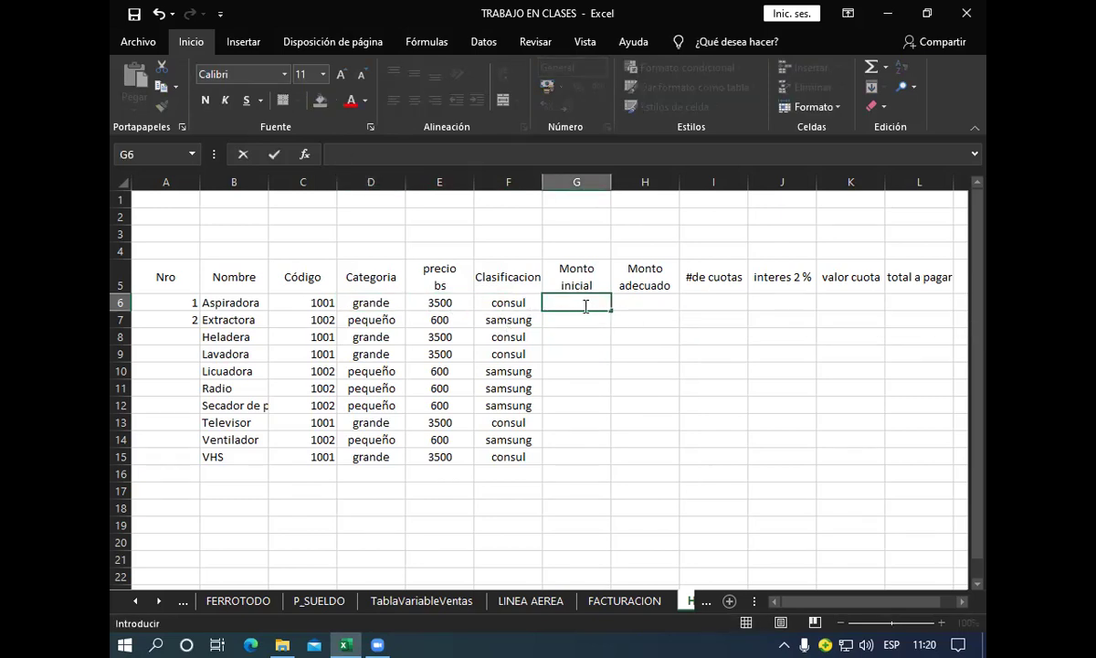
{"action": "type", "text": "="}
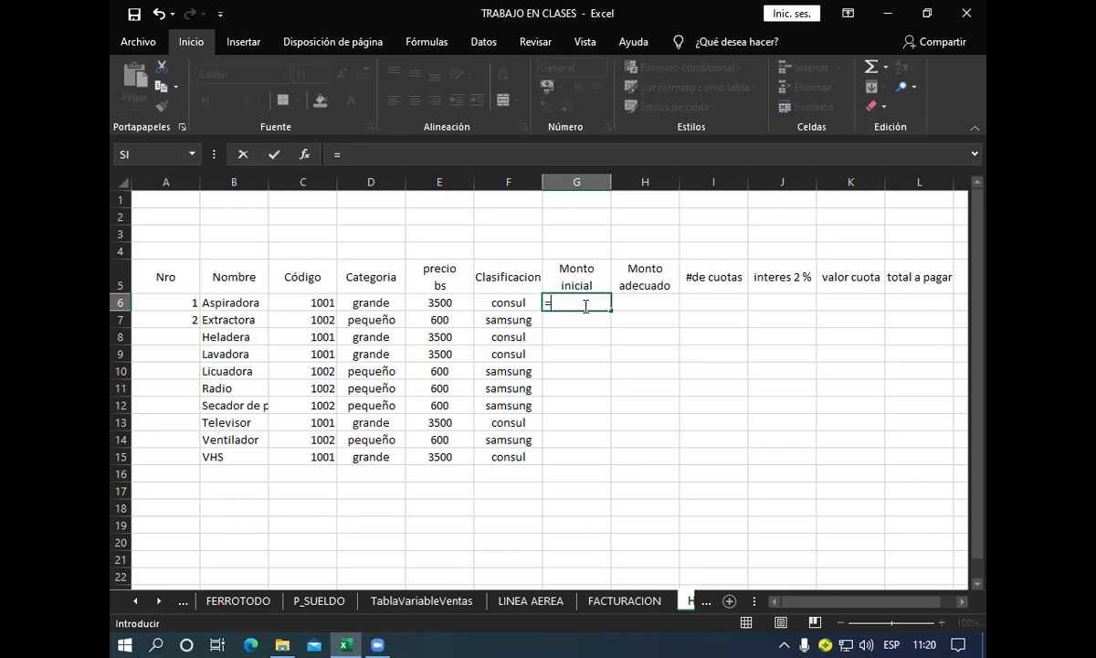
{"action": "type", "text": "si"}
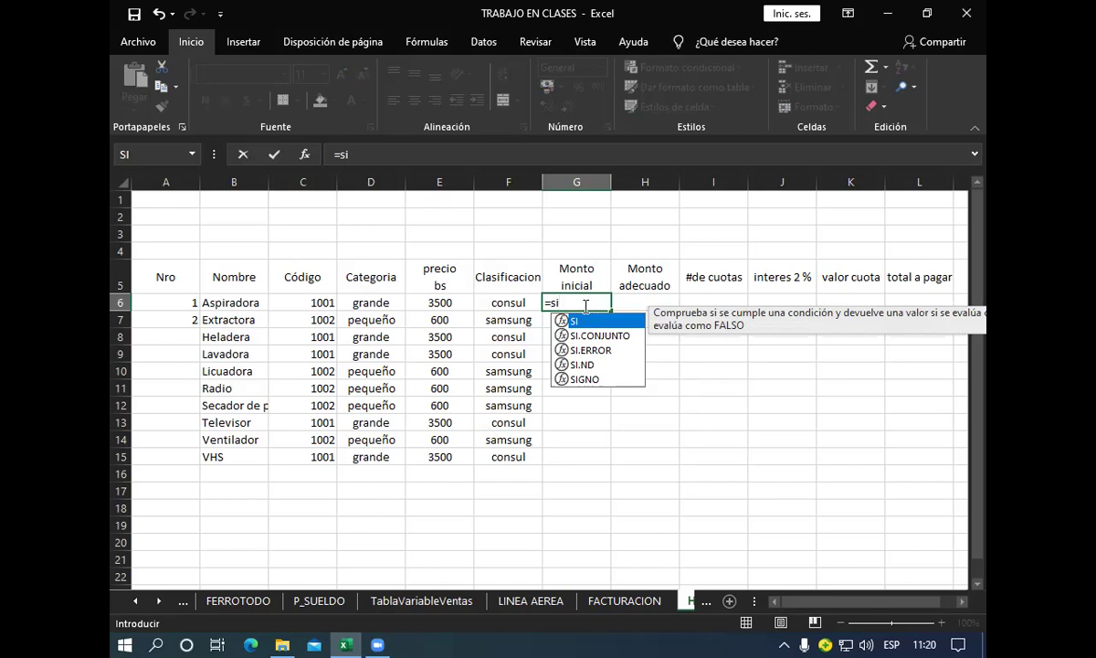
{"action": "type", "text": "("}
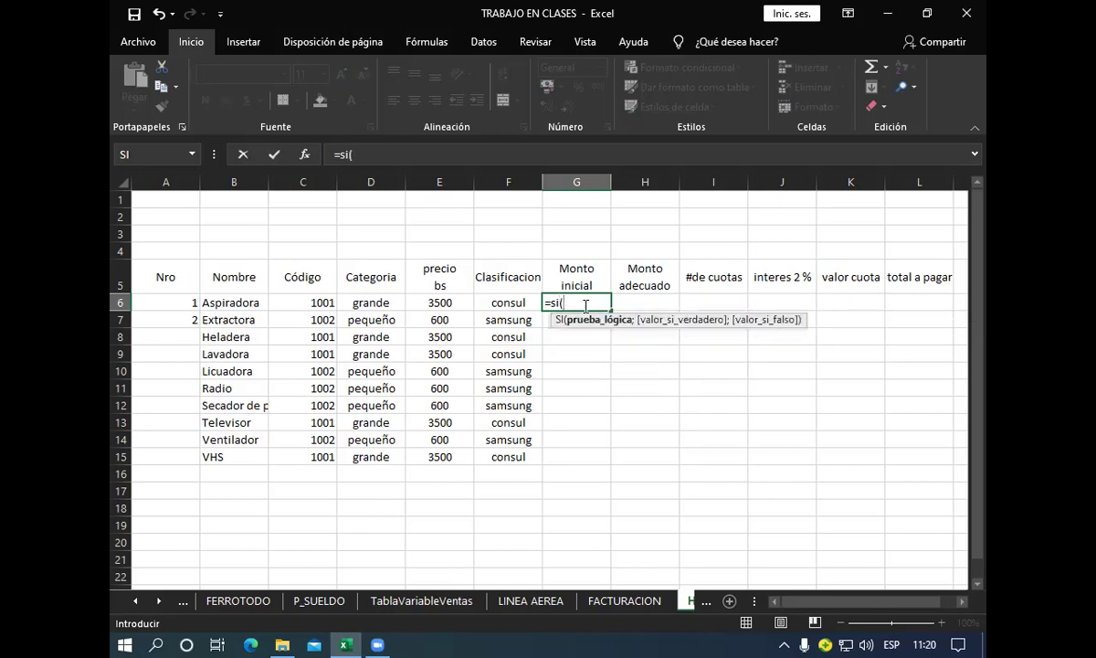
{"action": "left_click", "coordinate": [385, 306]}
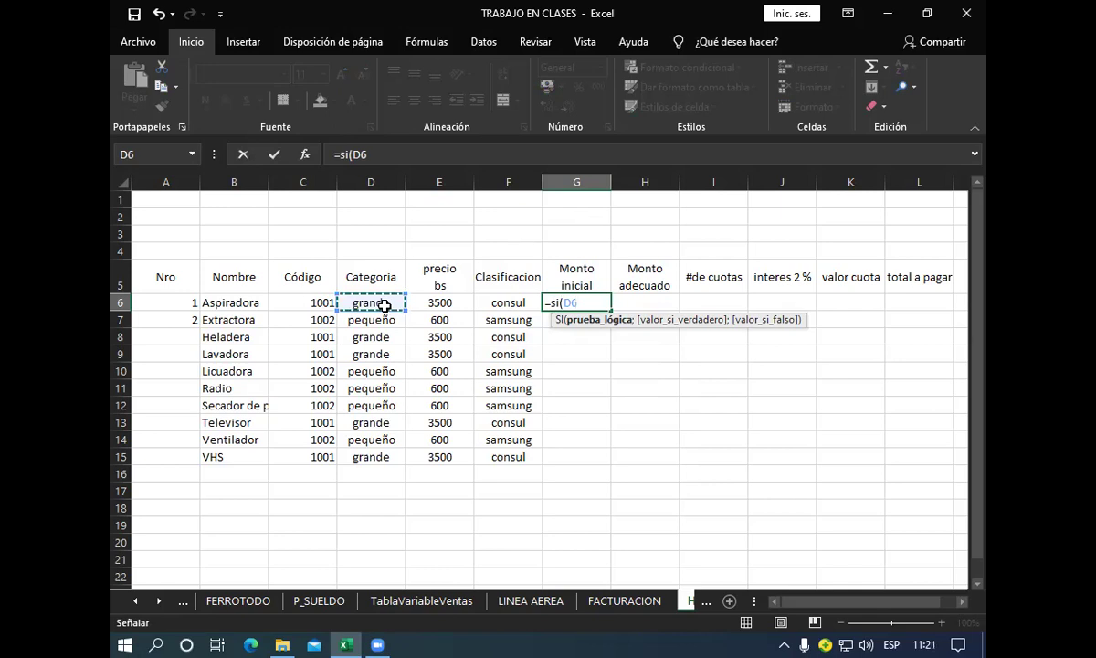
{"action": "type", "text": "="}
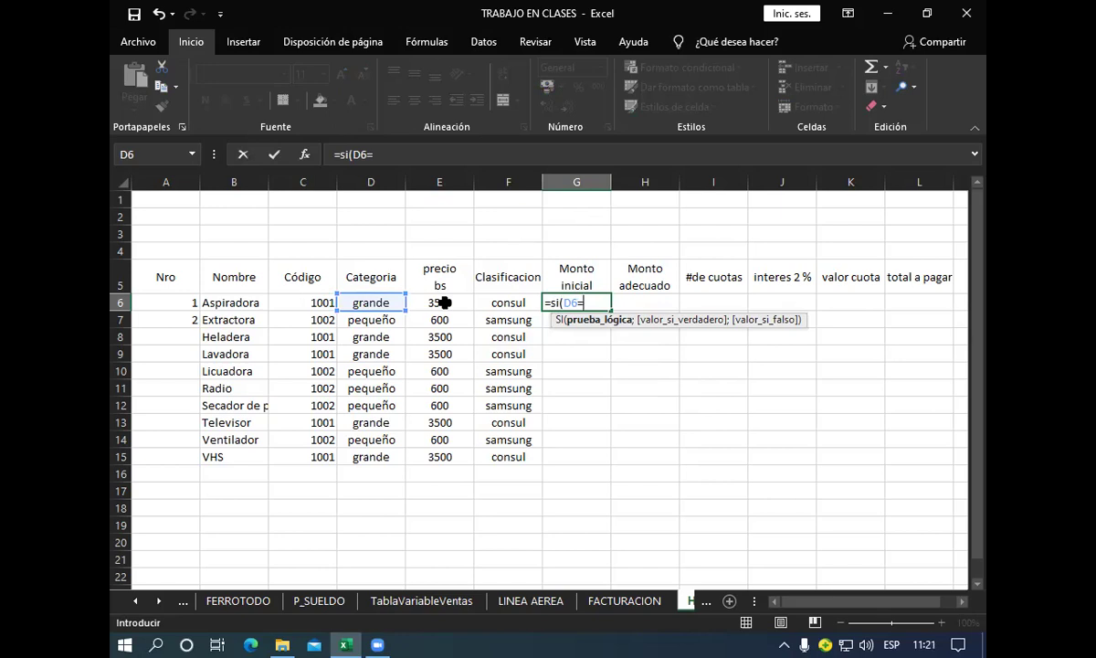
{"action": "type", "text": "\""}
{"action": "type", "text": "grande"}
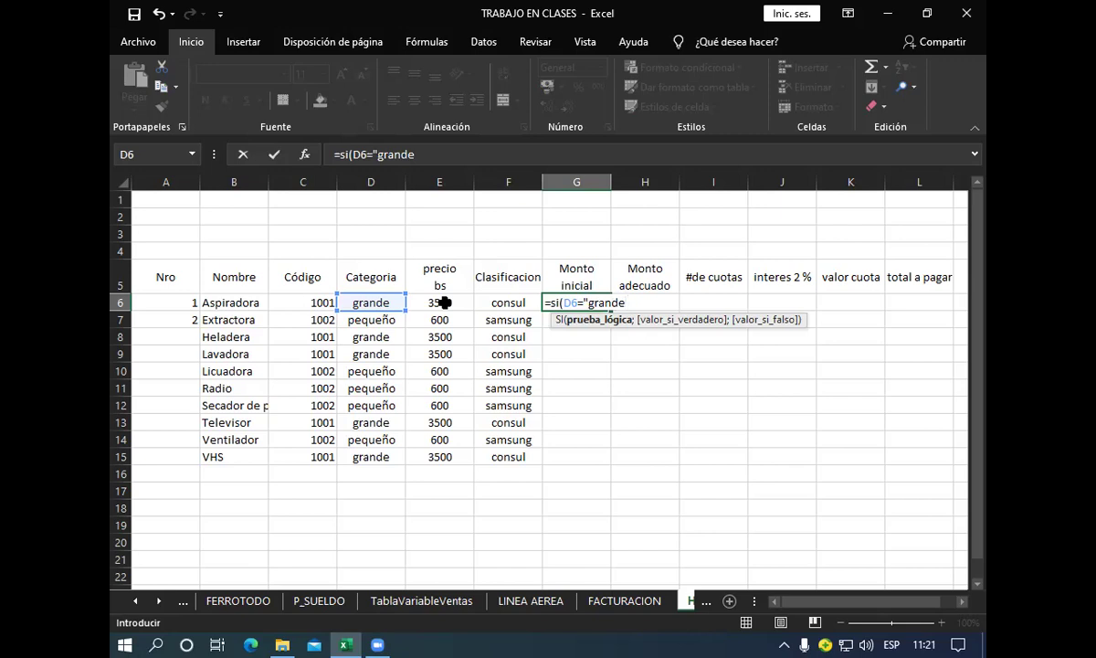
{"action": "type", "text": "\""}
{"action": "type", "text": ";"}
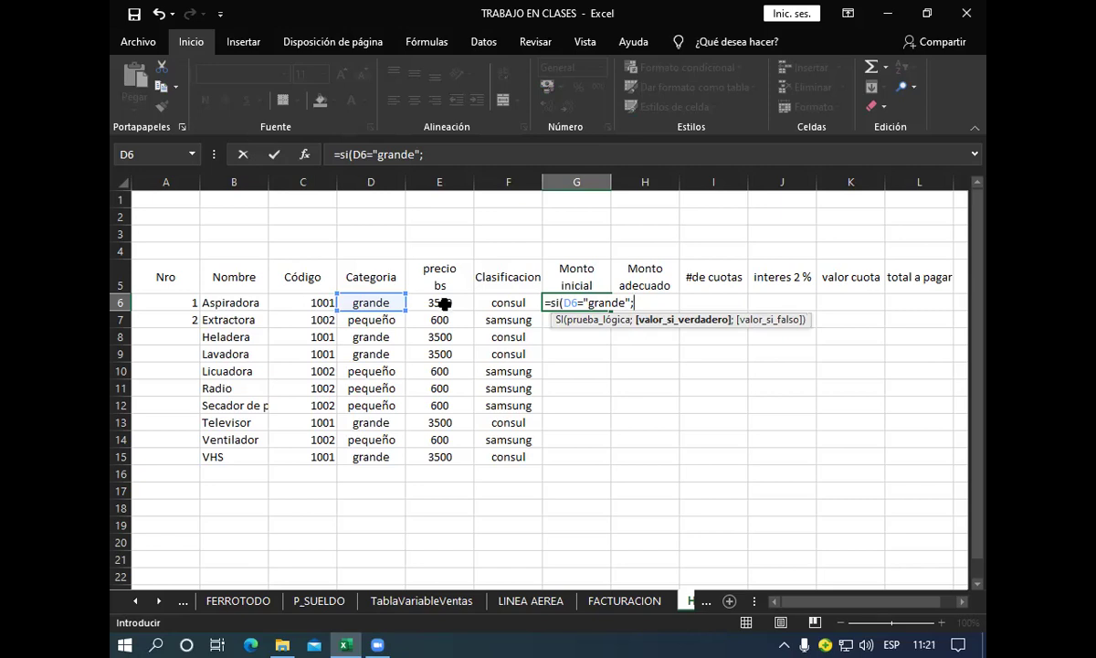
Step: Complete it with E6*20% for grande and E6*10% otherwise, giving 700
{"action": "left_click", "coordinate": [443, 304]}
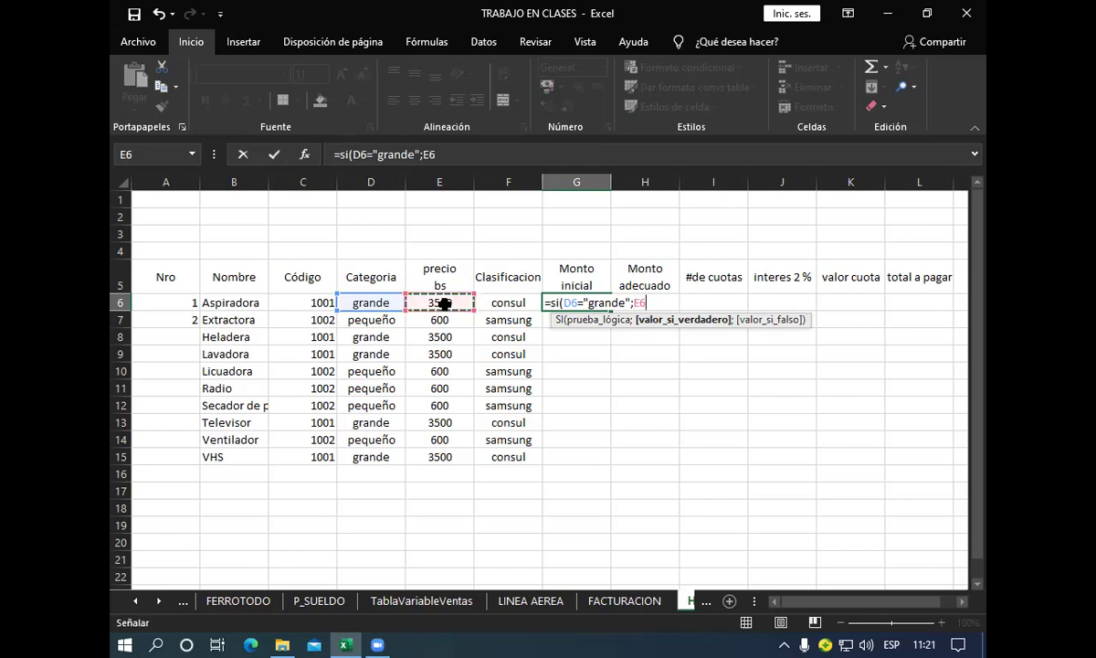
{"action": "type", "text": "*"}
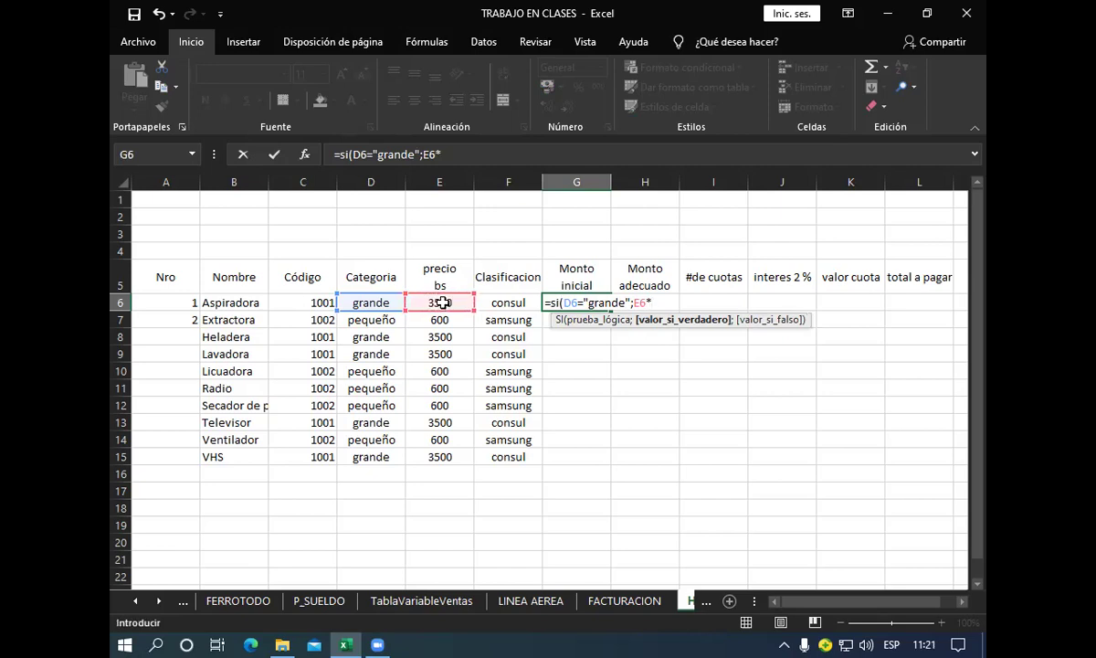
{"action": "type", "text": "20"}
{"action": "type", "text": "%"}
{"action": "type", "text": ";"}
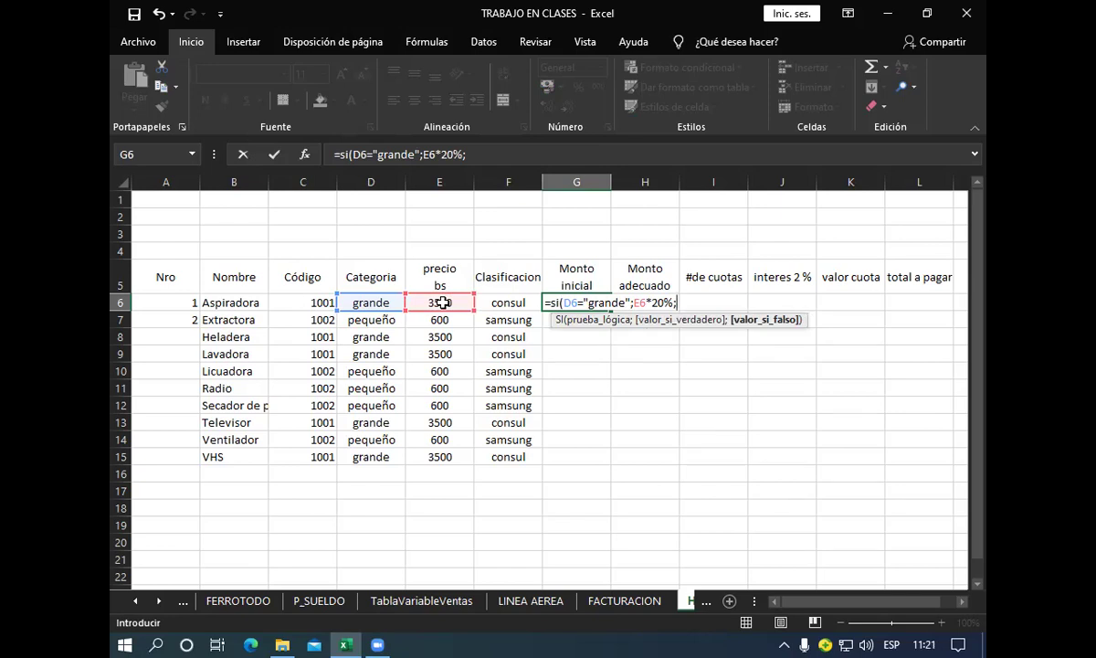
{"action": "left_click", "coordinate": [442, 302]}
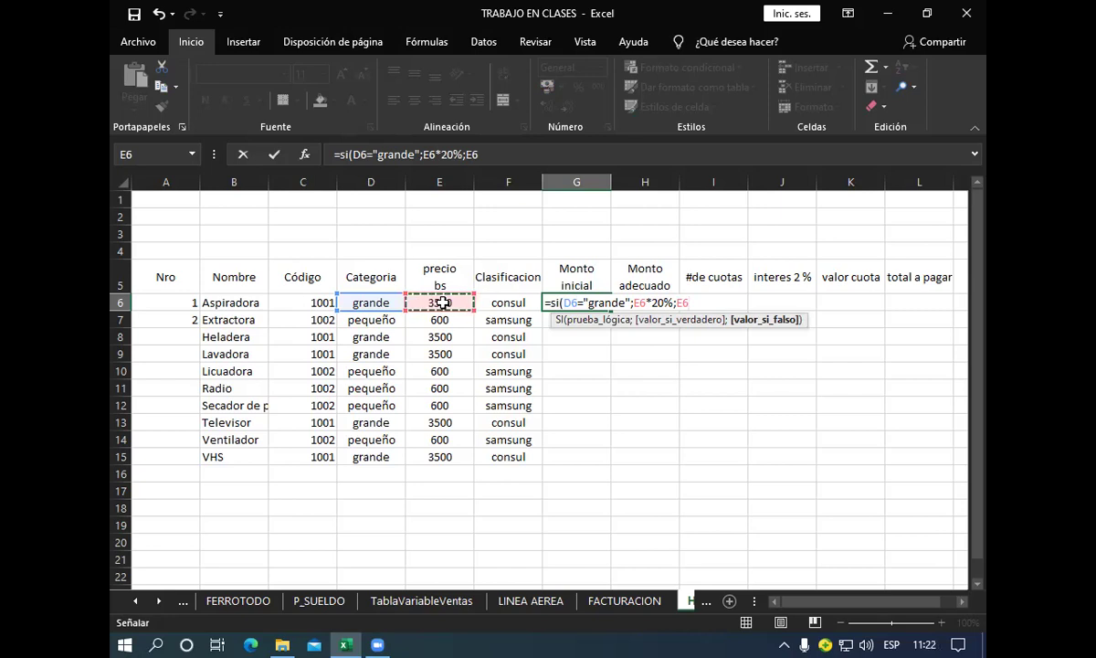
{"action": "type", "text": "*"}
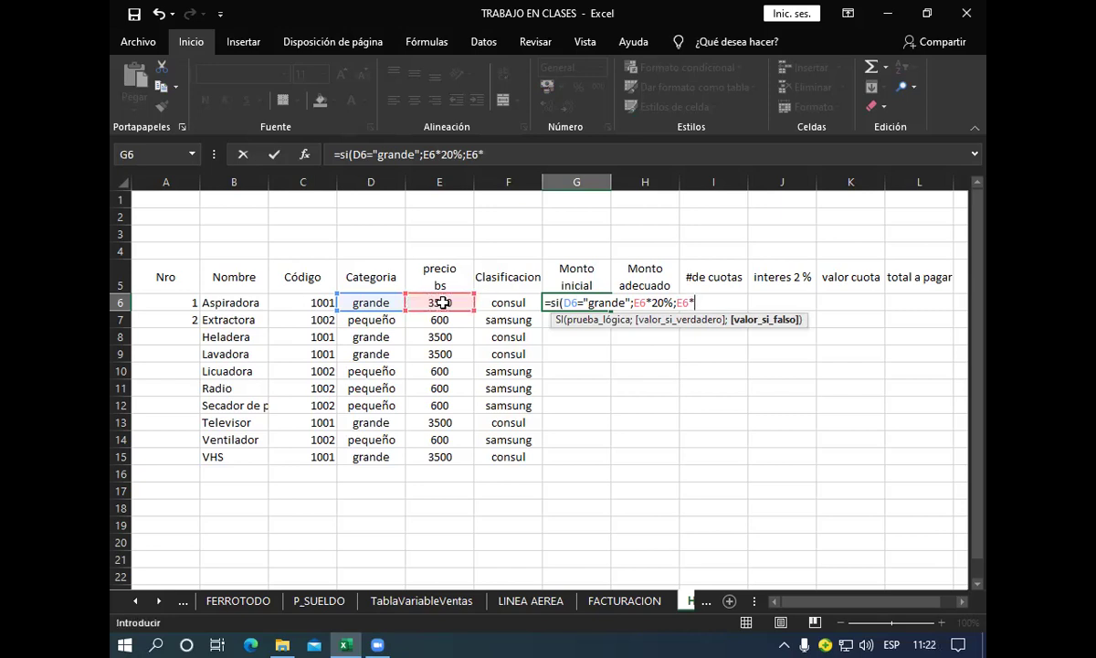
{"action": "type", "text": "10"}
{"action": "type", "text": "%"}
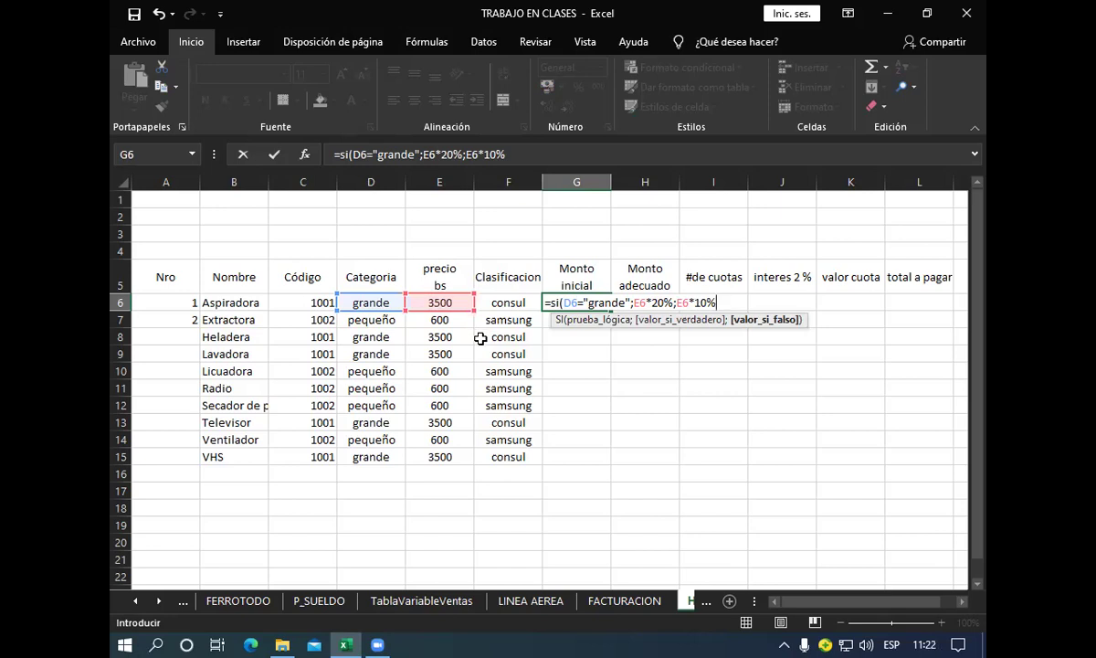
{"action": "key", "text": "Return"}
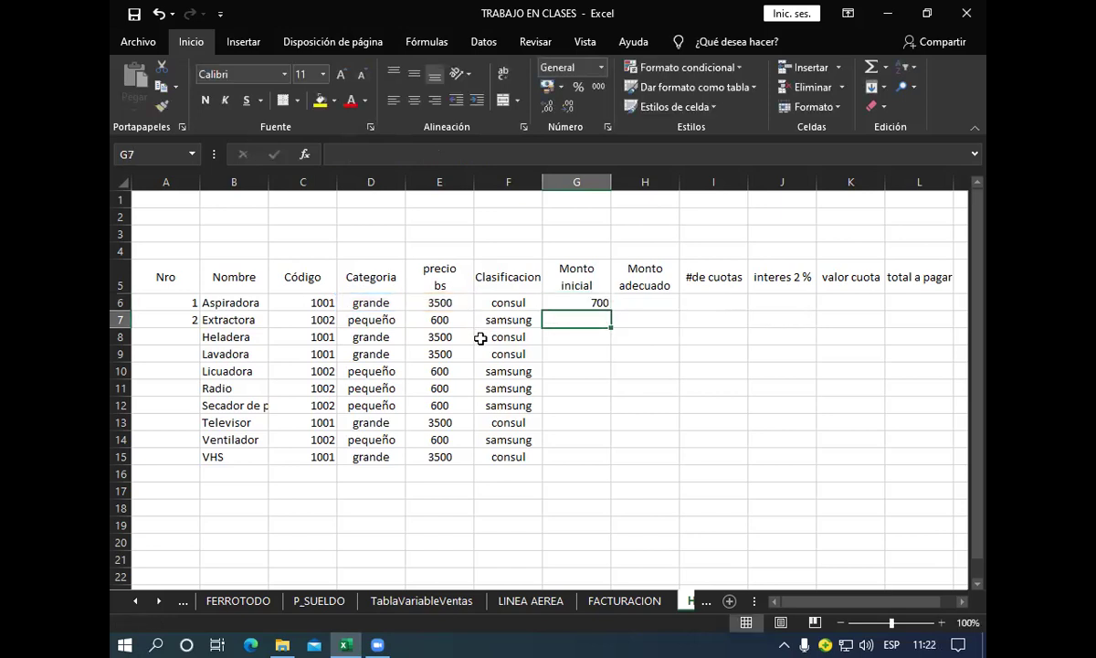
Step: Copy the G6 formula down to G15 and centre the 700 and 60 values
{"action": "left_click", "coordinate": [583, 304]}
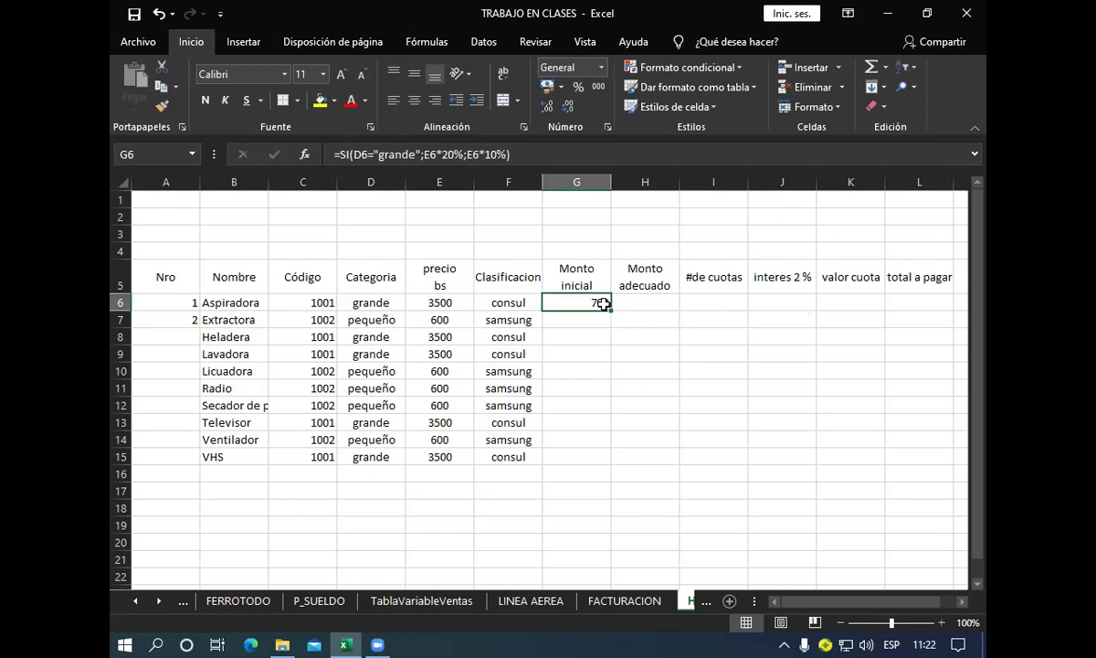
{"action": "mouse_move", "coordinate": [610, 309]}
{"action": "left_mouse_down"}
{"action": "mouse_move", "coordinate": [582, 463]}
{"action": "mouse_move", "coordinate": [575, 447]}
{"action": "left_mouse_up"}
{"action": "left_click_drag", "start_coordinate": [579, 305], "coordinate": [559, 462]}
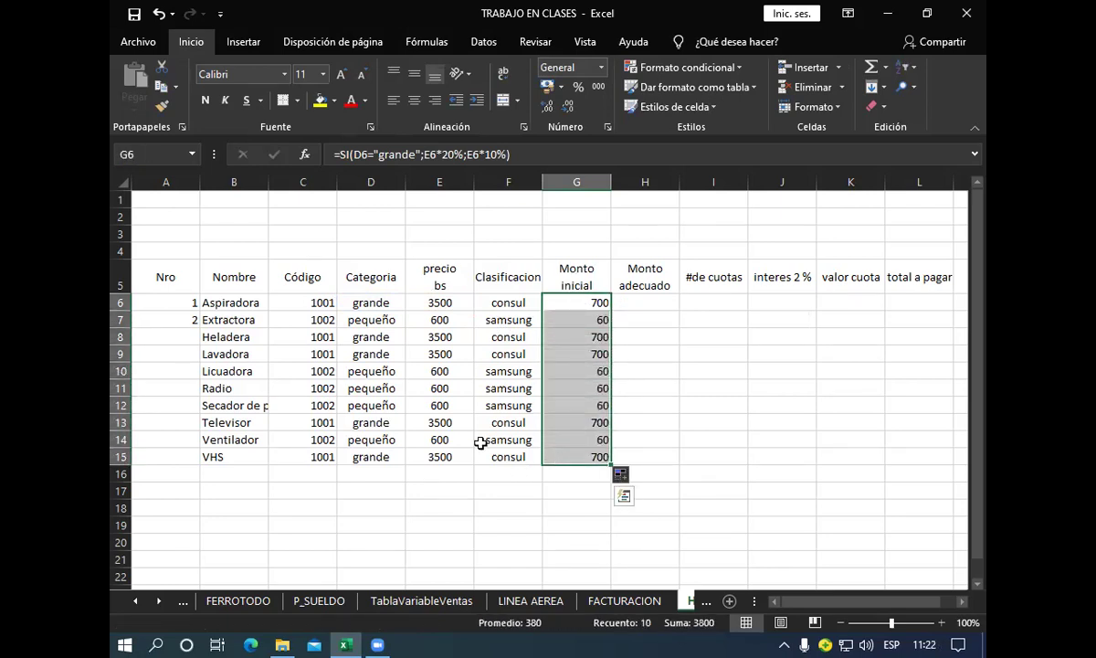
{"action": "left_click", "coordinate": [413, 100]}
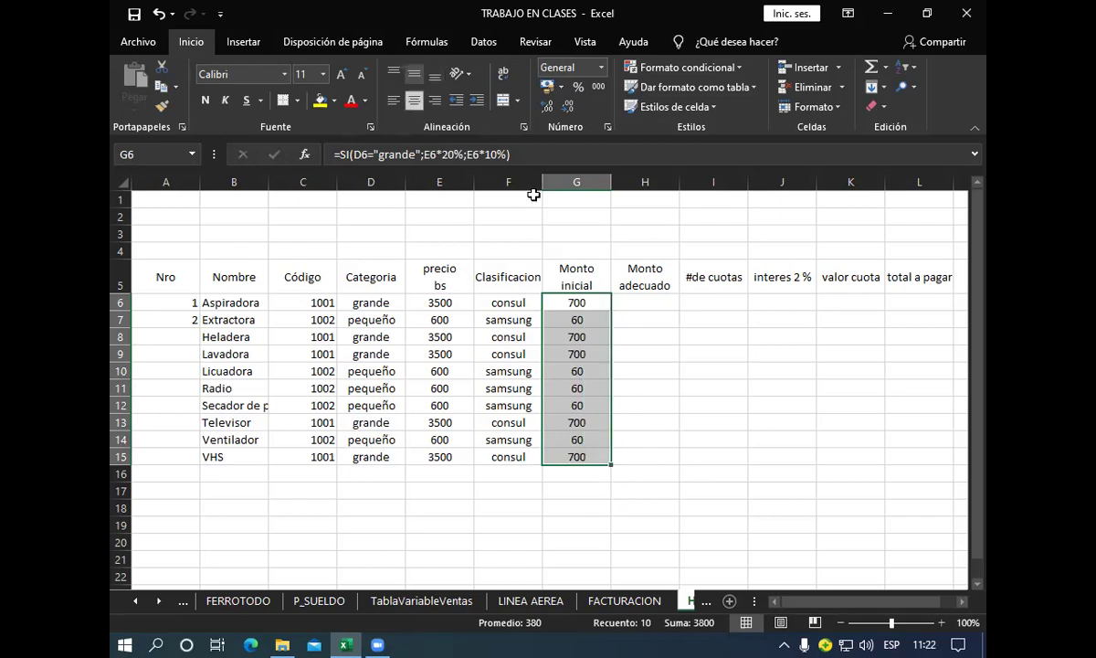
{"action": "left_click", "coordinate": [639, 302]}
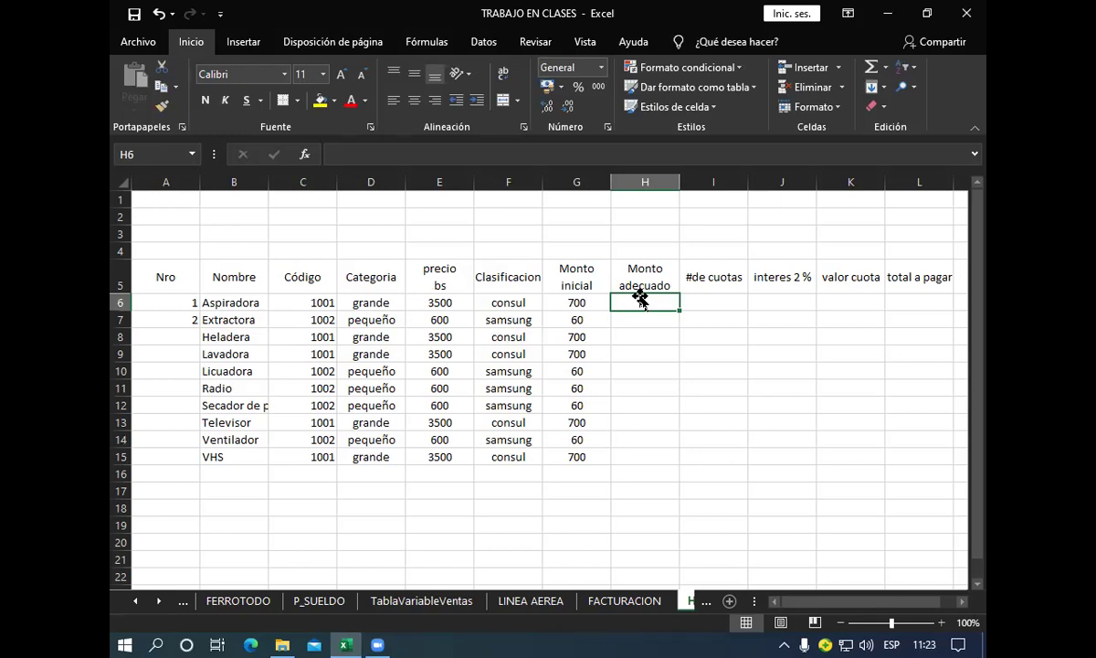
Step: Enter =+E6-G6 in H6 and fill it down to H15
{"action": "type", "text": "+"}
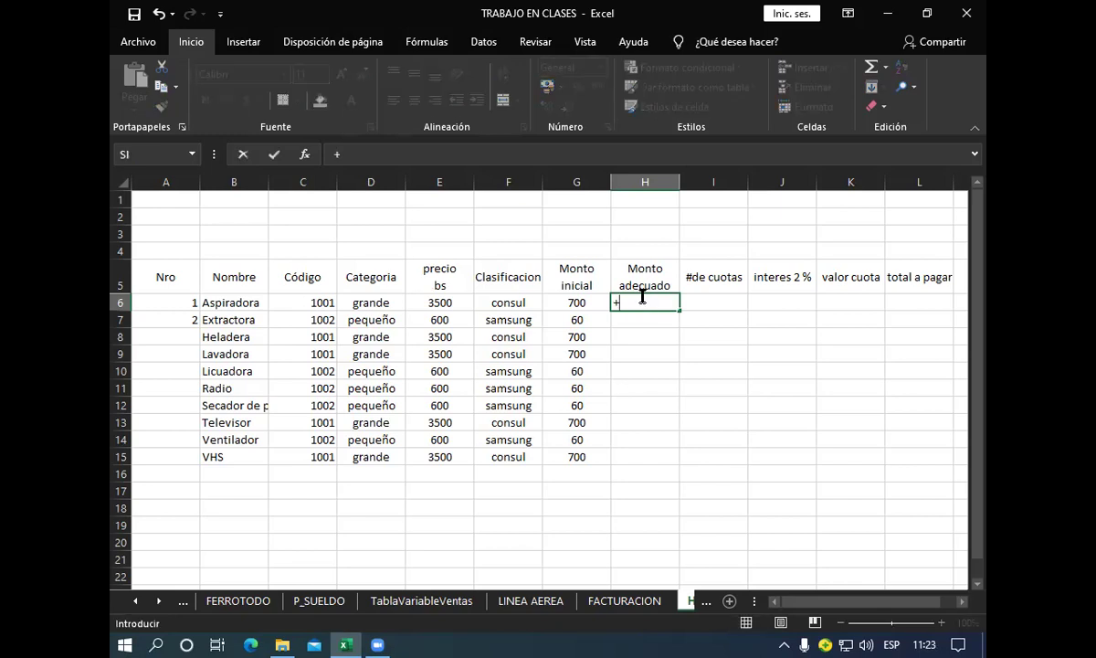
{"action": "left_click", "coordinate": [460, 301]}
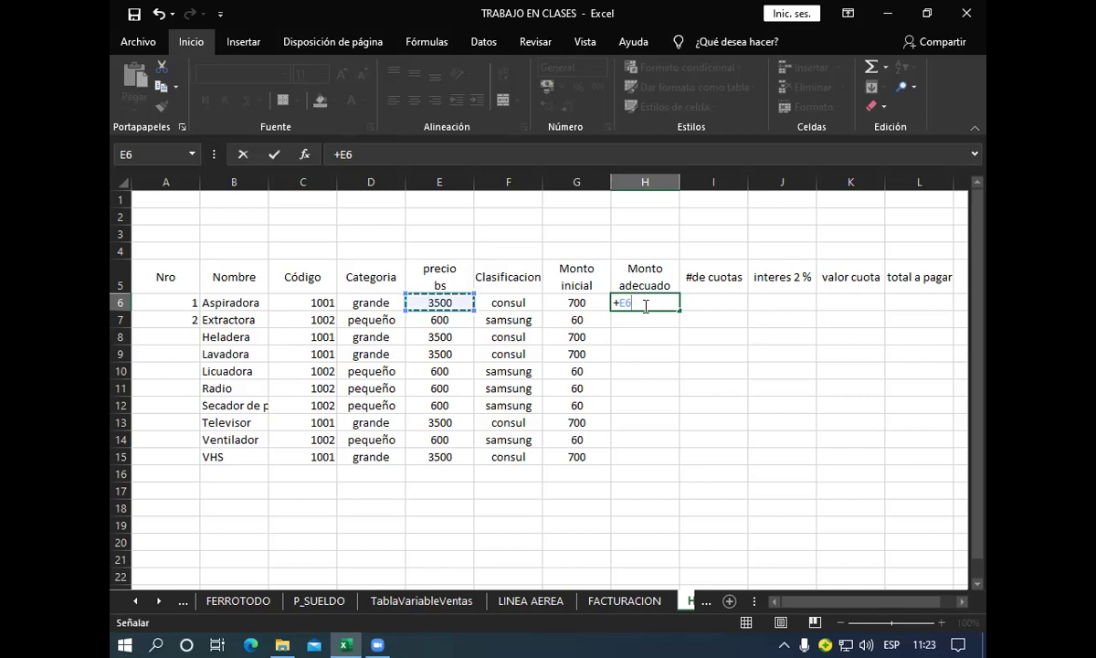
{"action": "type", "text": "-"}
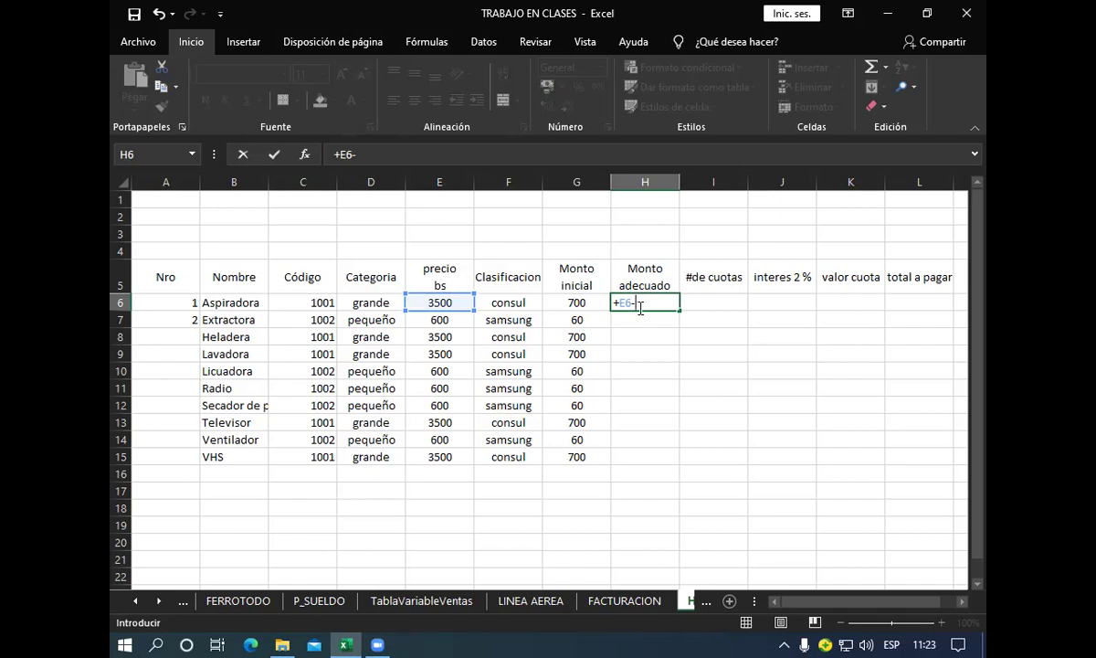
{"action": "left_click", "coordinate": [600, 302]}
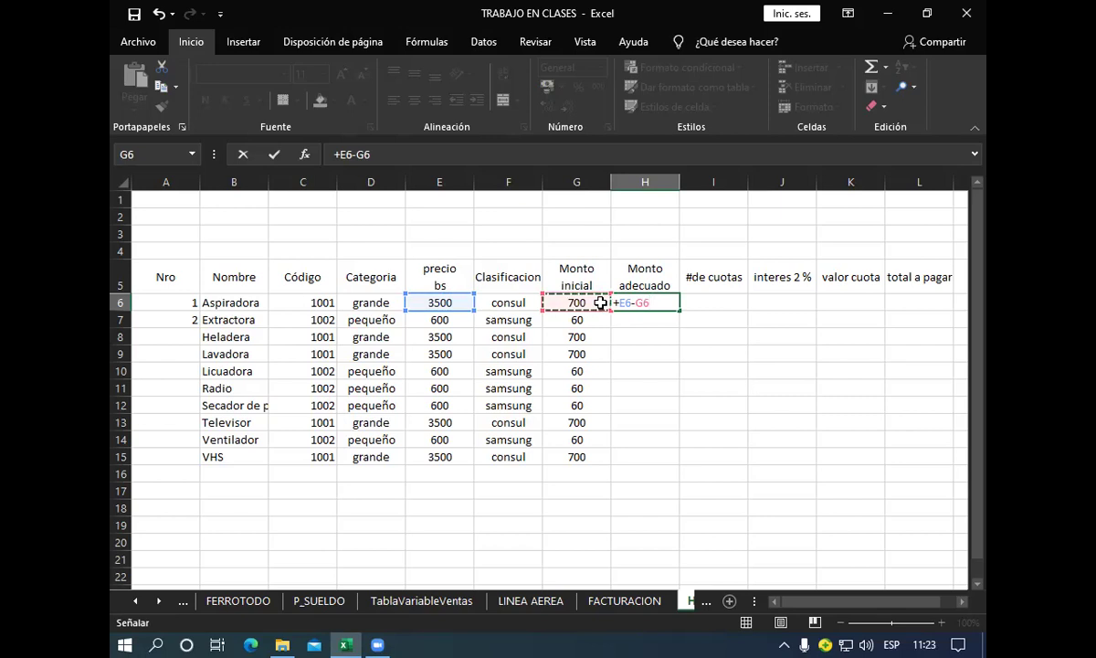
{"action": "key", "text": "Return"}
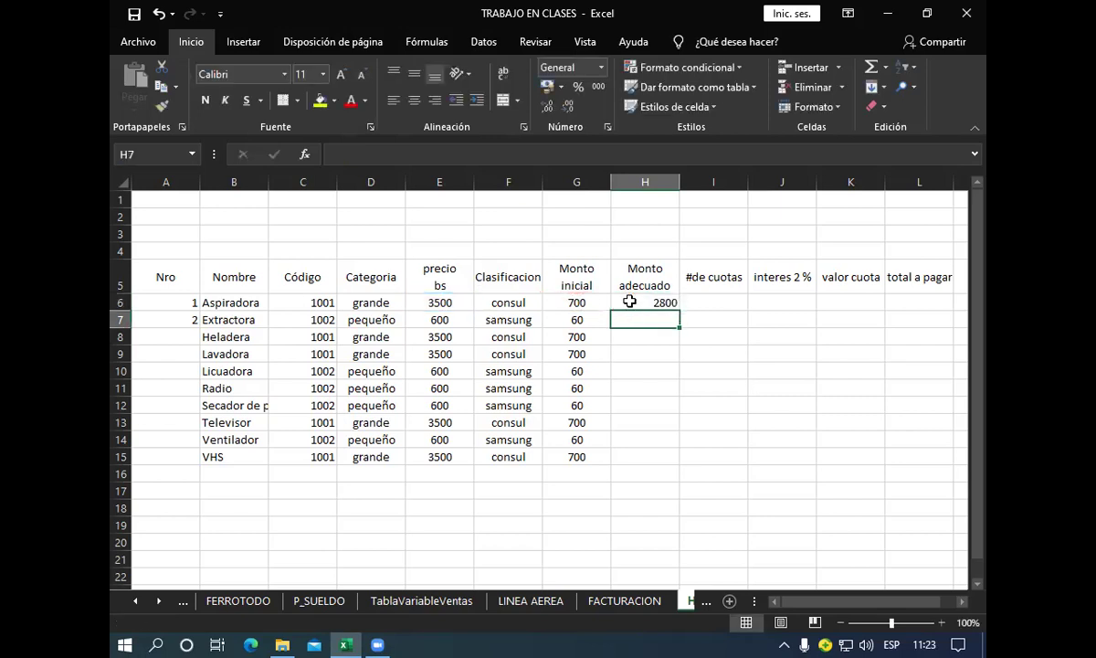
{"action": "left_click", "coordinate": [631, 302]}
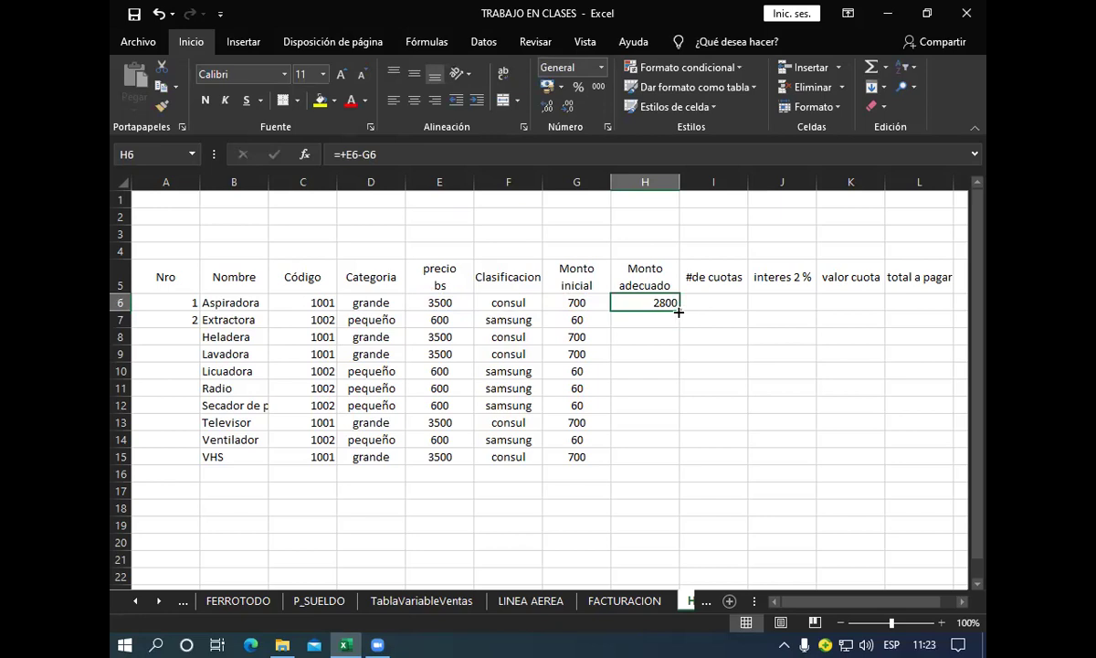
{"action": "left_click_drag", "start_coordinate": [679, 311], "coordinate": [647, 463]}
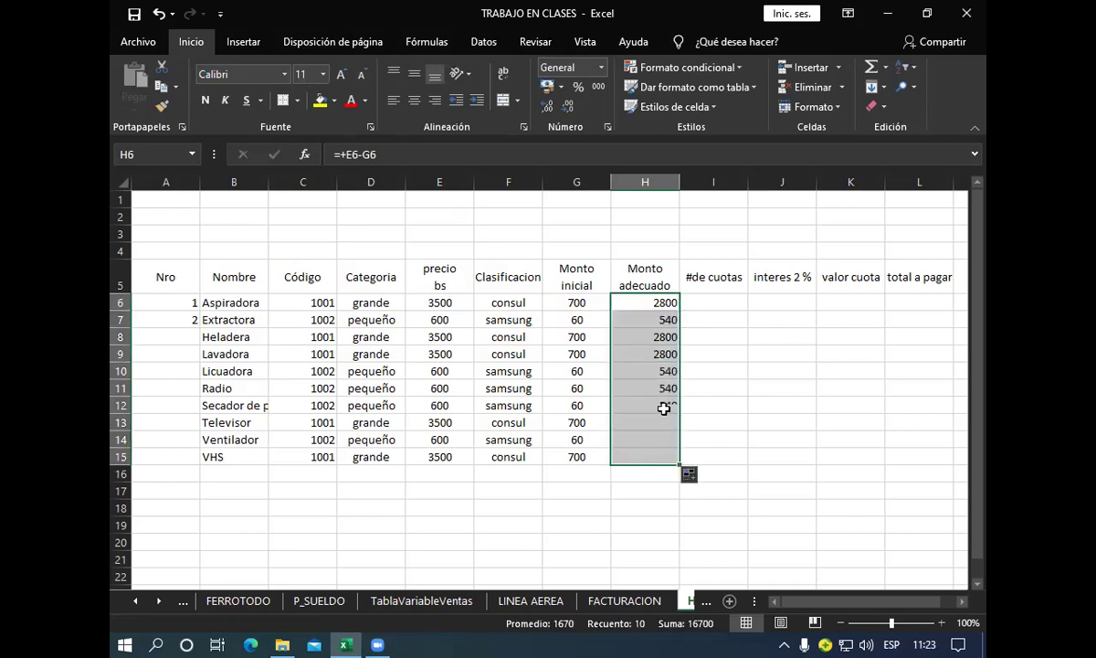
{"action": "left_click", "coordinate": [700, 301]}
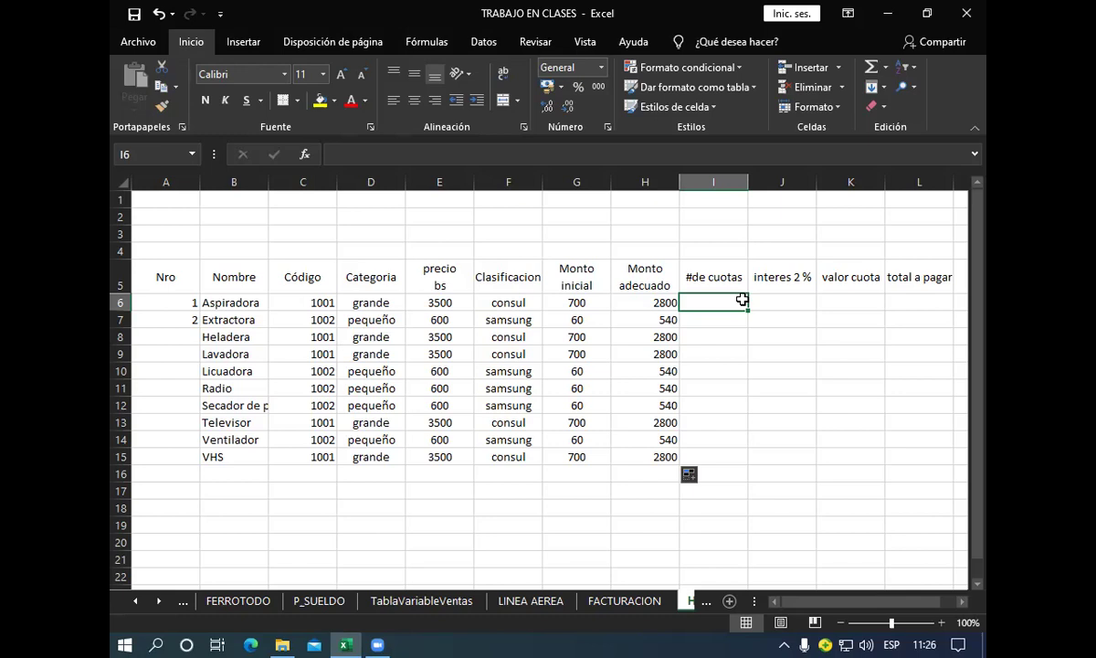
Step: Enter +SI(C6<>1002;5;3) in I6 so row 6 shows 5 cuotas
{"action": "type", "text": "+"}
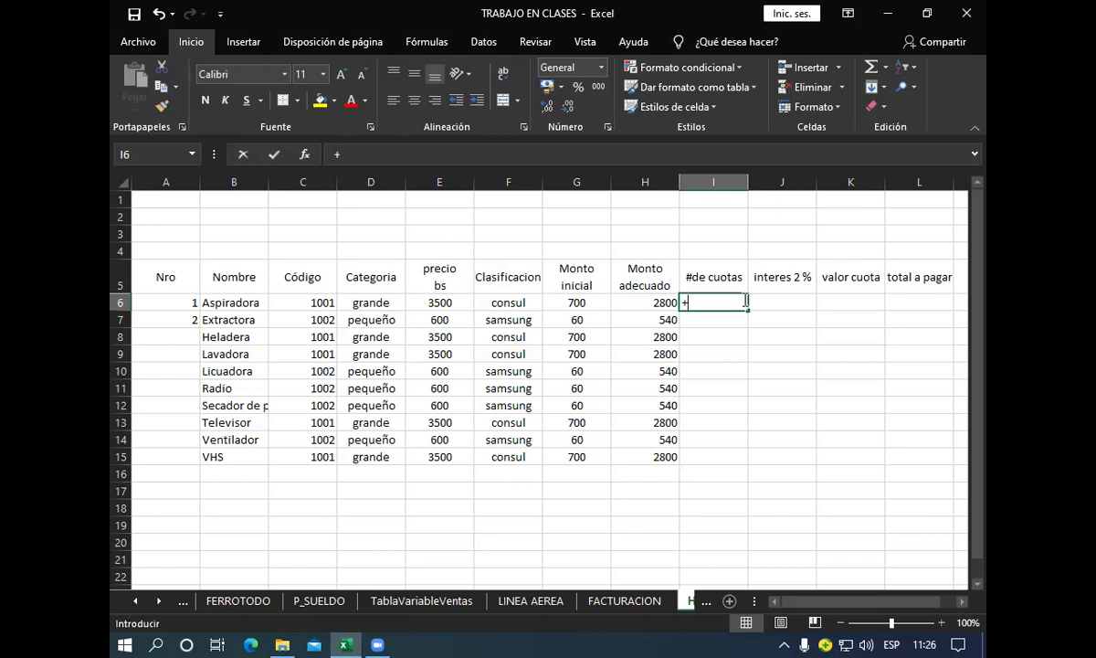
{"action": "type", "text": "si"}
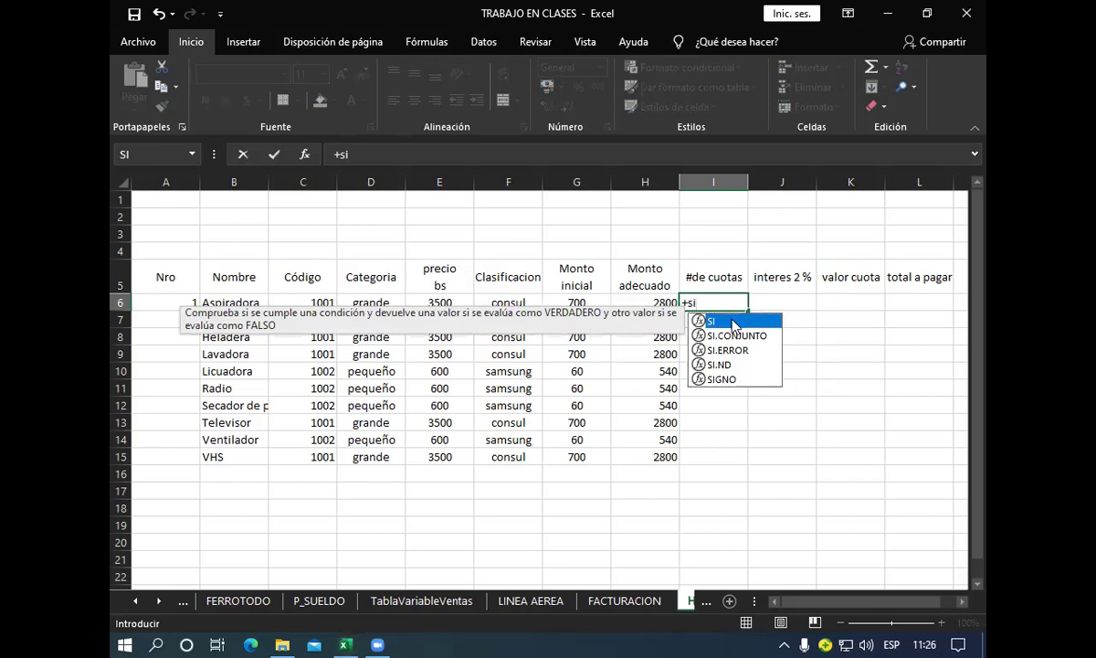
{"action": "double_click", "coordinate": [736, 321]}
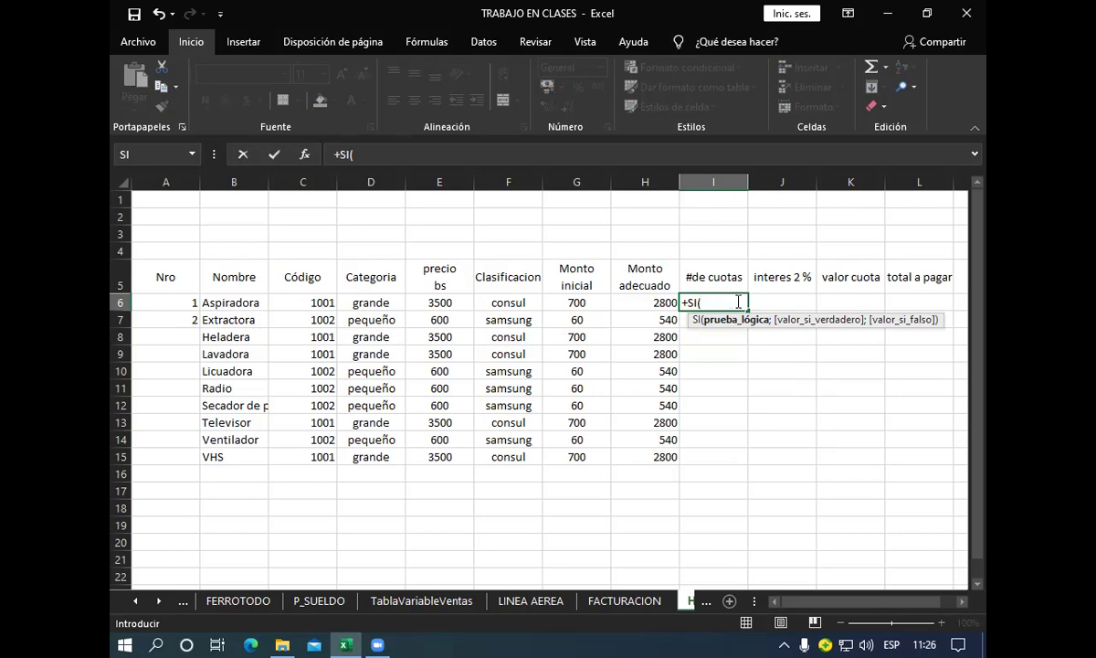
{"action": "left_click", "coordinate": [295, 304]}
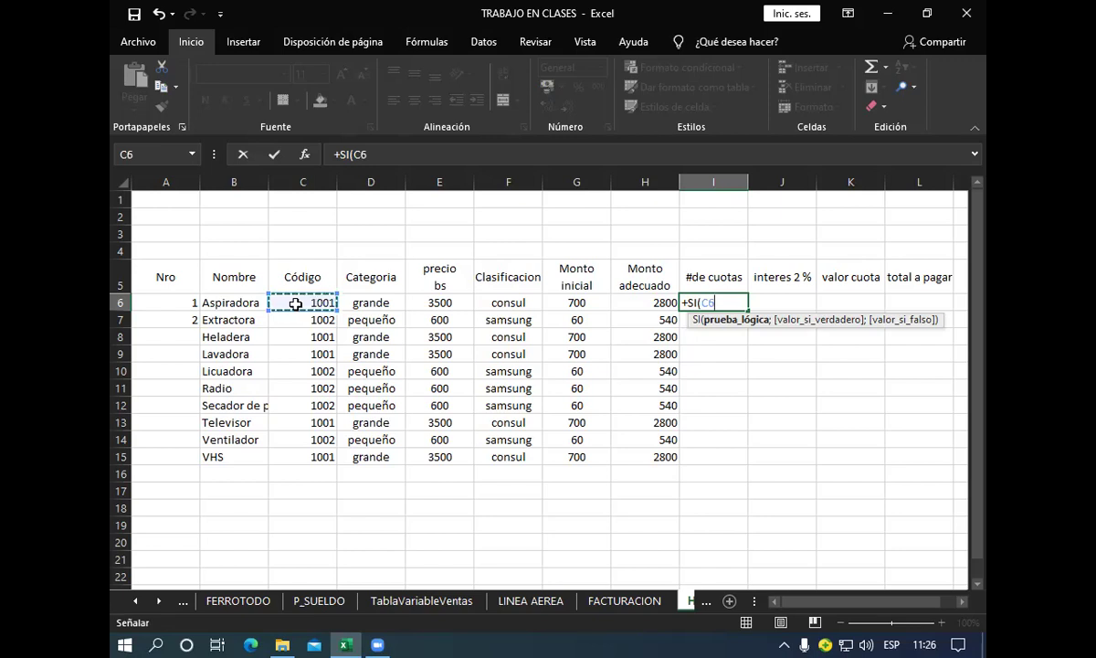
{"action": "type", "text": "<"}
{"action": "key", "text": "BackSpace"}
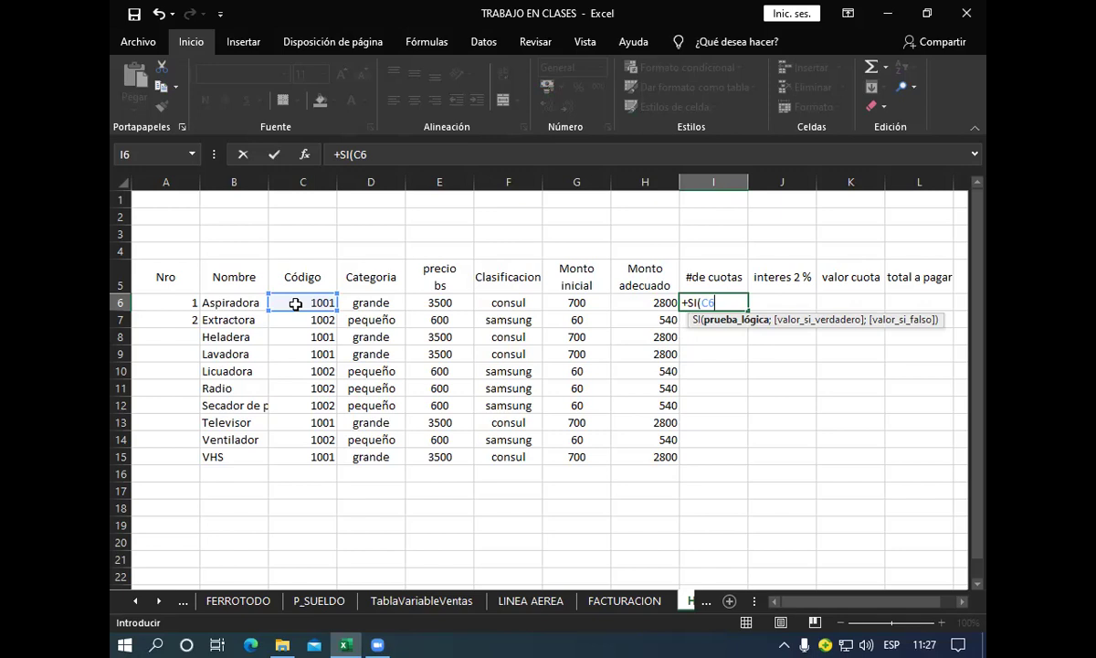
{"action": "type", "text": ">"}
{"action": "key", "text": "BackSpace"}
{"action": "type", "text": "<>"}
{"action": "type", "text": "1002"}
{"action": "type", "text": ";"}
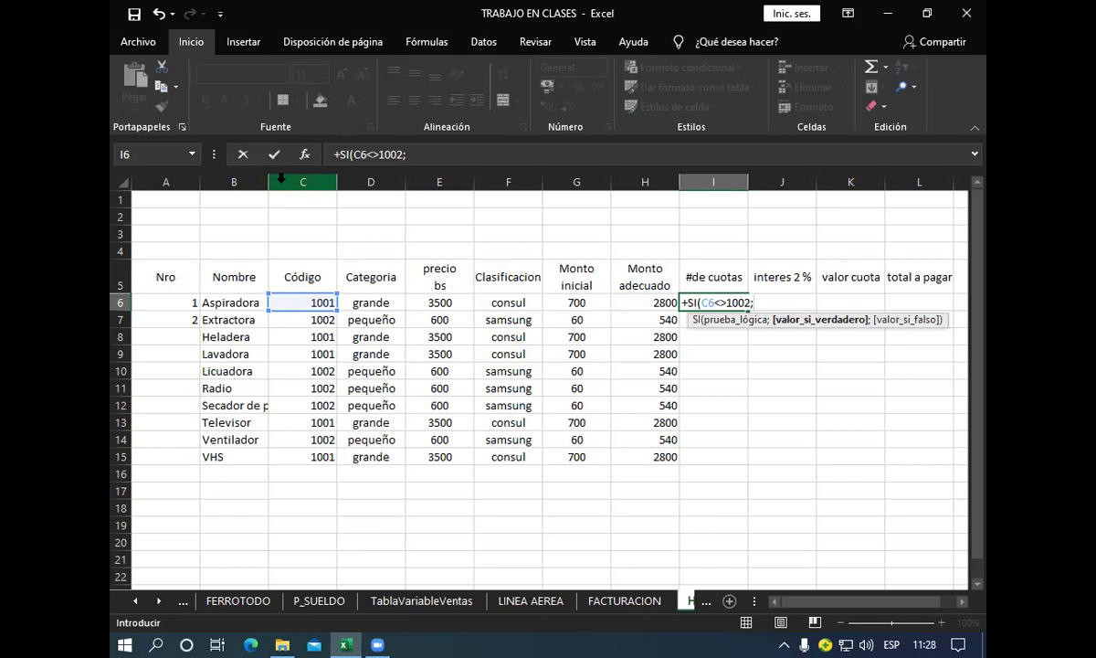
{"action": "type", "text": "5:"}
{"action": "type", "text": "3"}
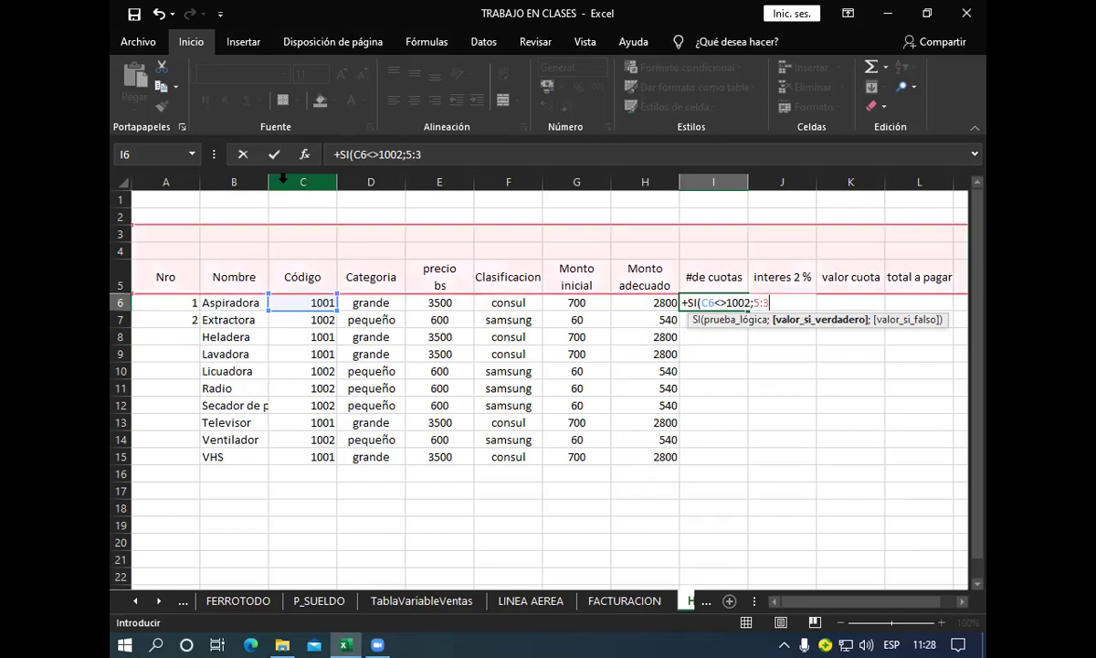
{"action": "key", "text": "BackSpace"}
{"action": "key", "text": "BackSpace"}
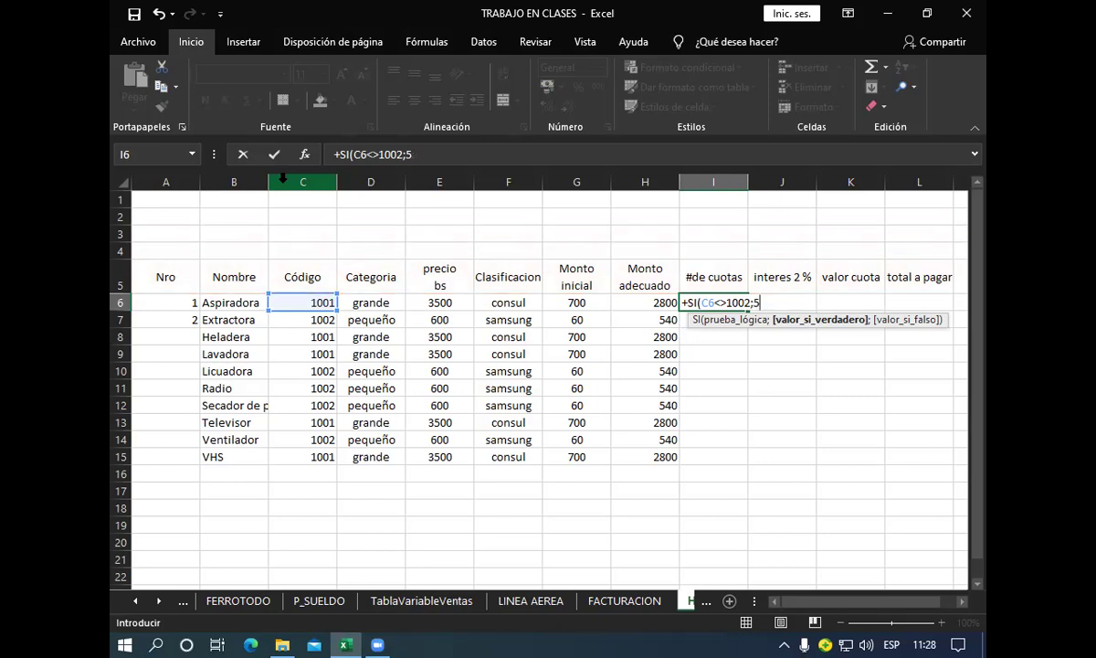
{"action": "type", "text": ";"}
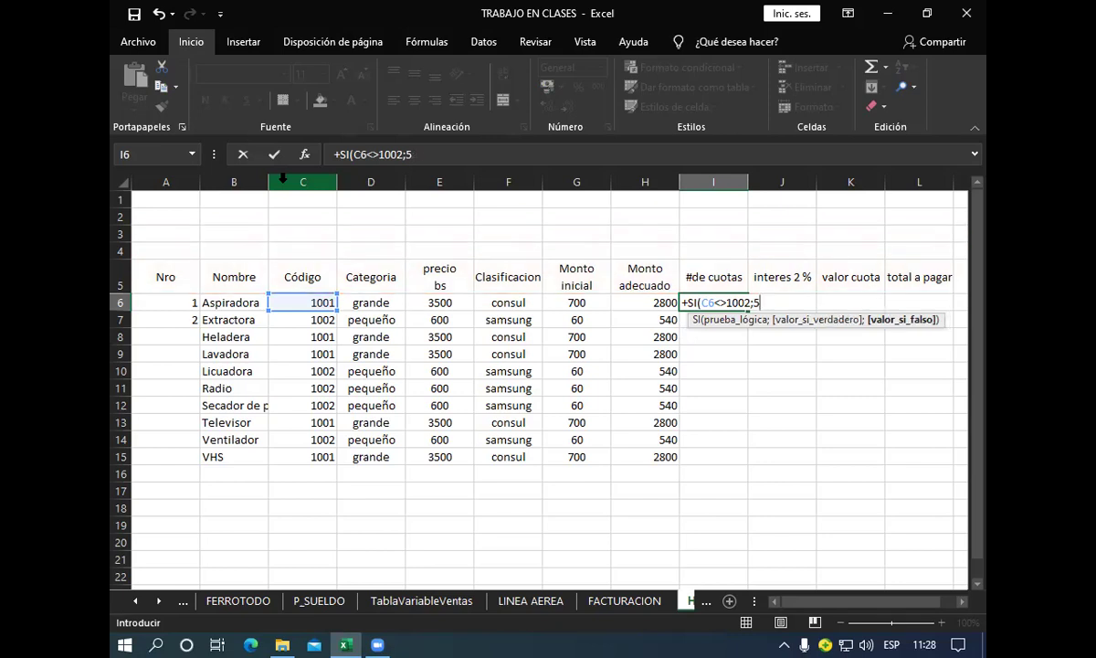
{"action": "type", "text": "3"}
{"action": "key", "text": "Return"}
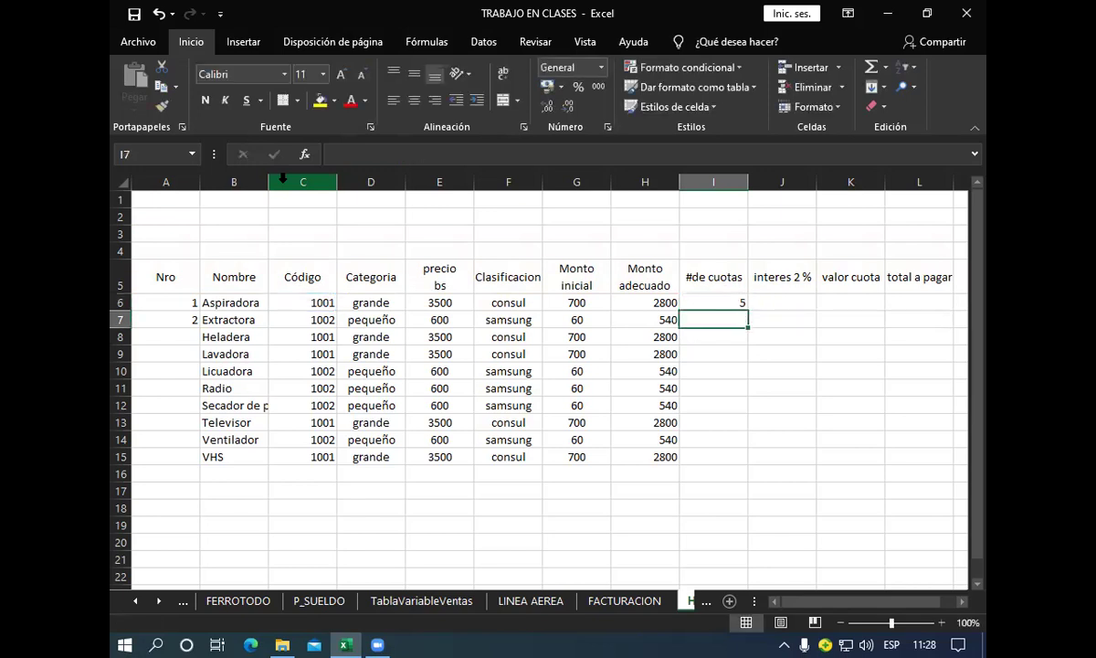
Step: Copy the I6 cuotas formula down to I15, giving 5 for code 1001 and 3 for 1002
{"action": "left_click", "coordinate": [721, 302]}
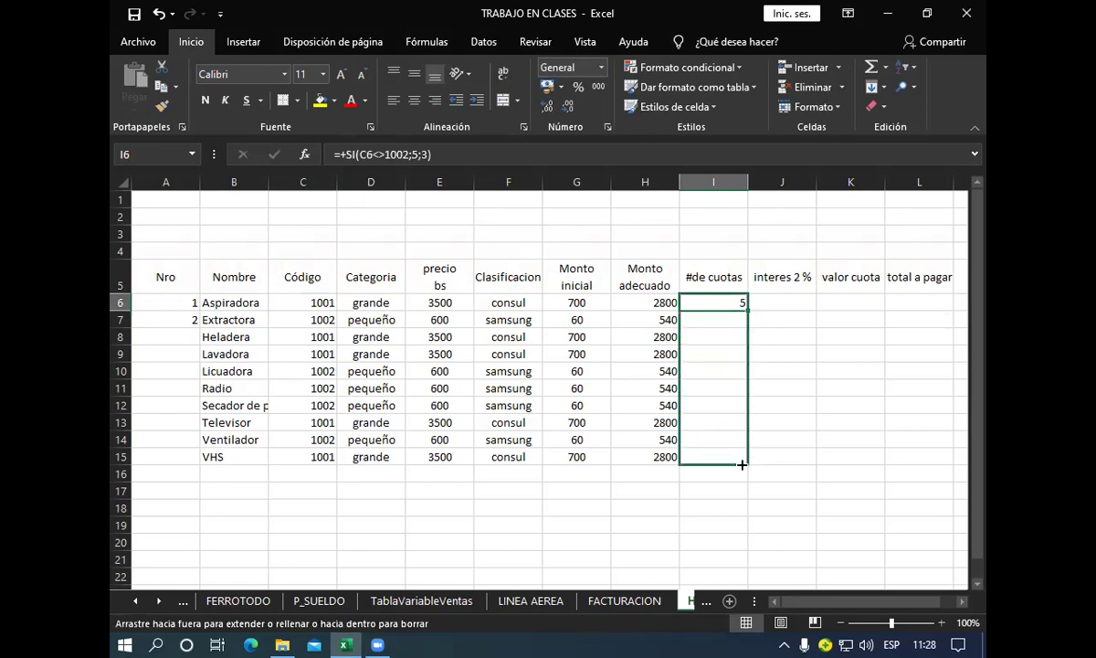
{"action": "left_click_drag", "start_coordinate": [747, 310], "coordinate": [745, 456]}
{"action": "left_click", "coordinate": [770, 304]}
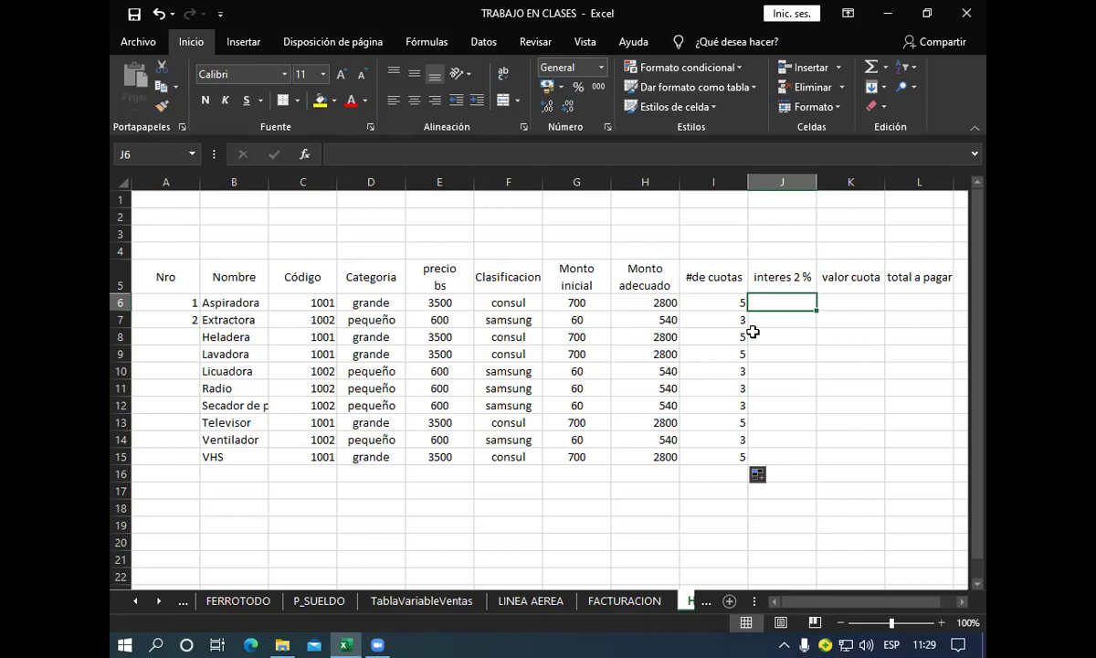
Step: Enter +(H6/I6)*2% in J6 so the 2% interest shows 11,2
{"action": "type", "text": "+"}
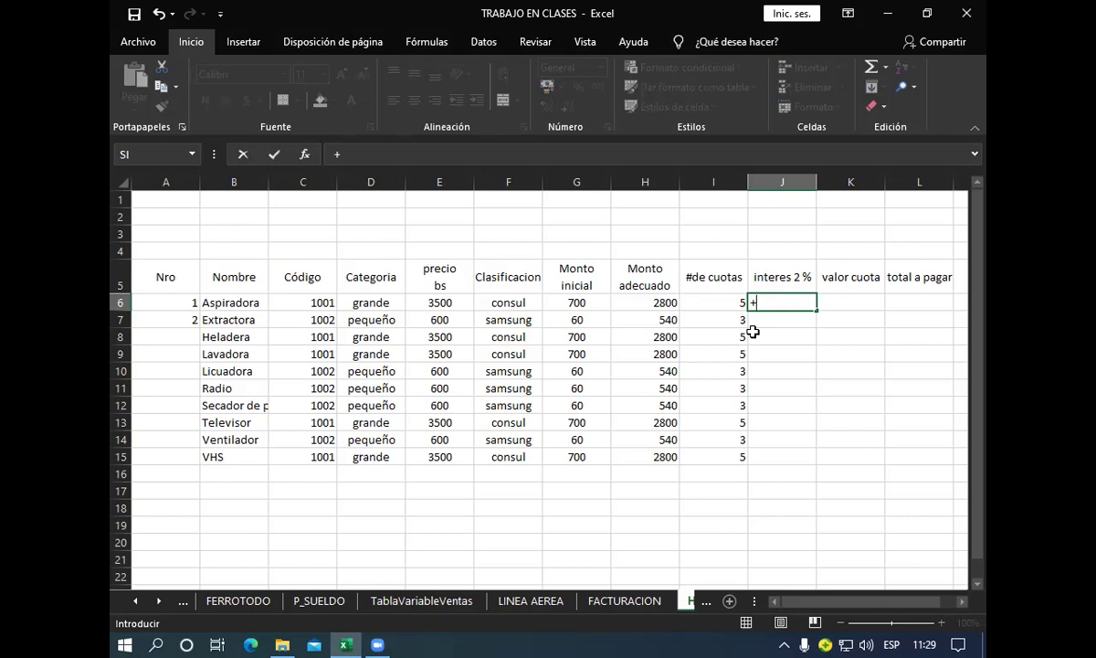
{"action": "type", "text": "("}
{"action": "left_click", "coordinate": [640, 302]}
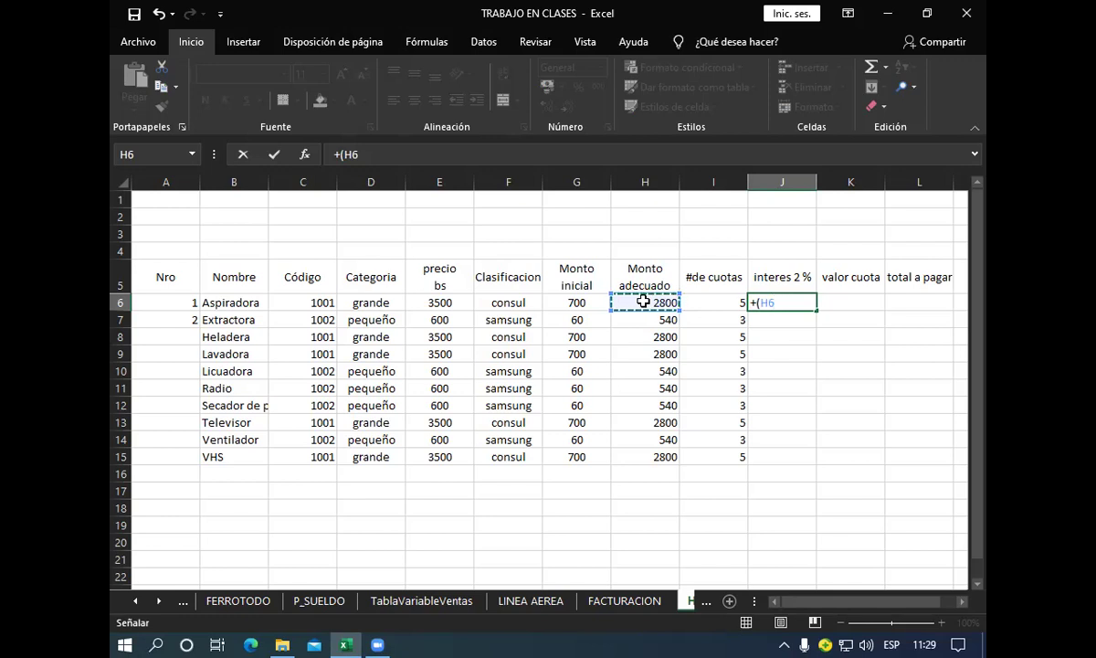
{"action": "type", "text": "/"}
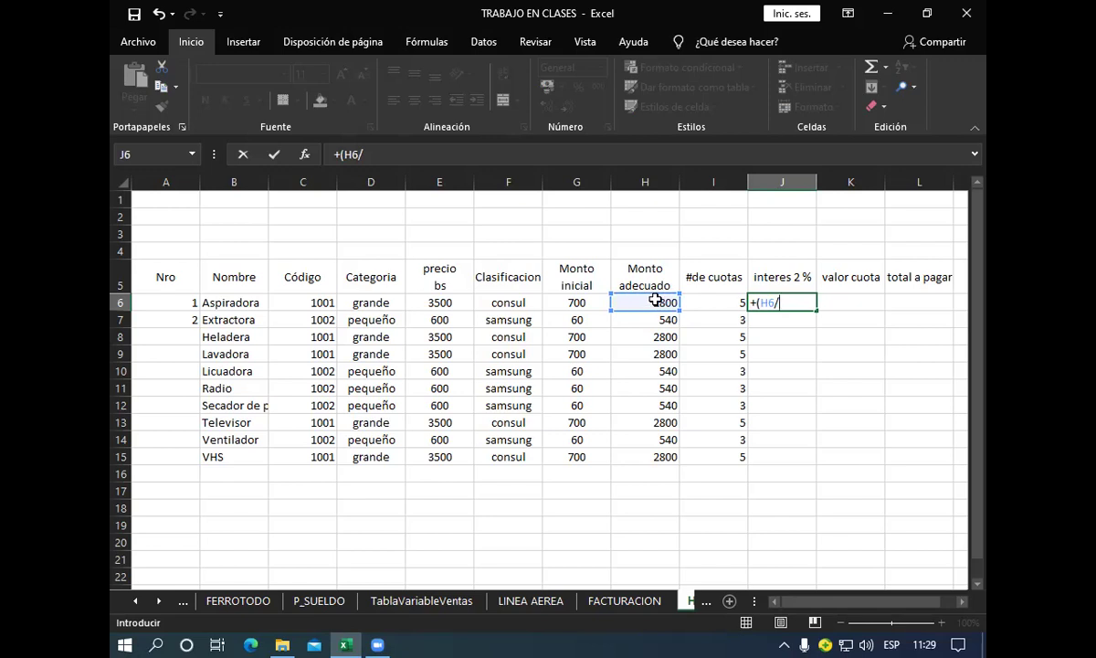
{"action": "left_click", "coordinate": [696, 304]}
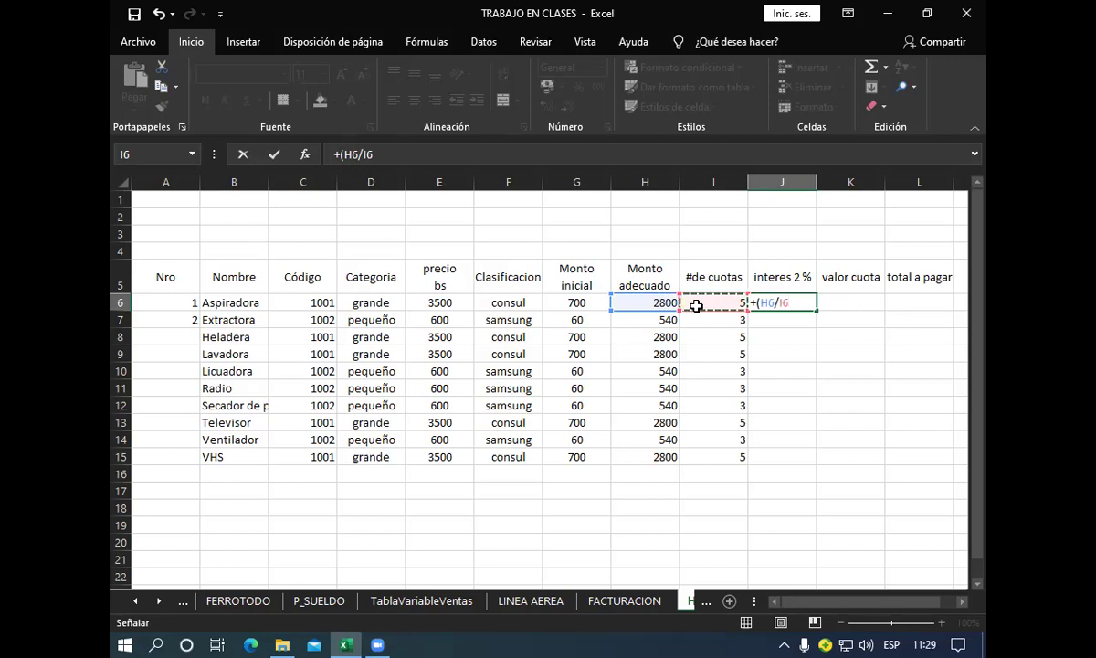
{"action": "type", "text": ")*"}
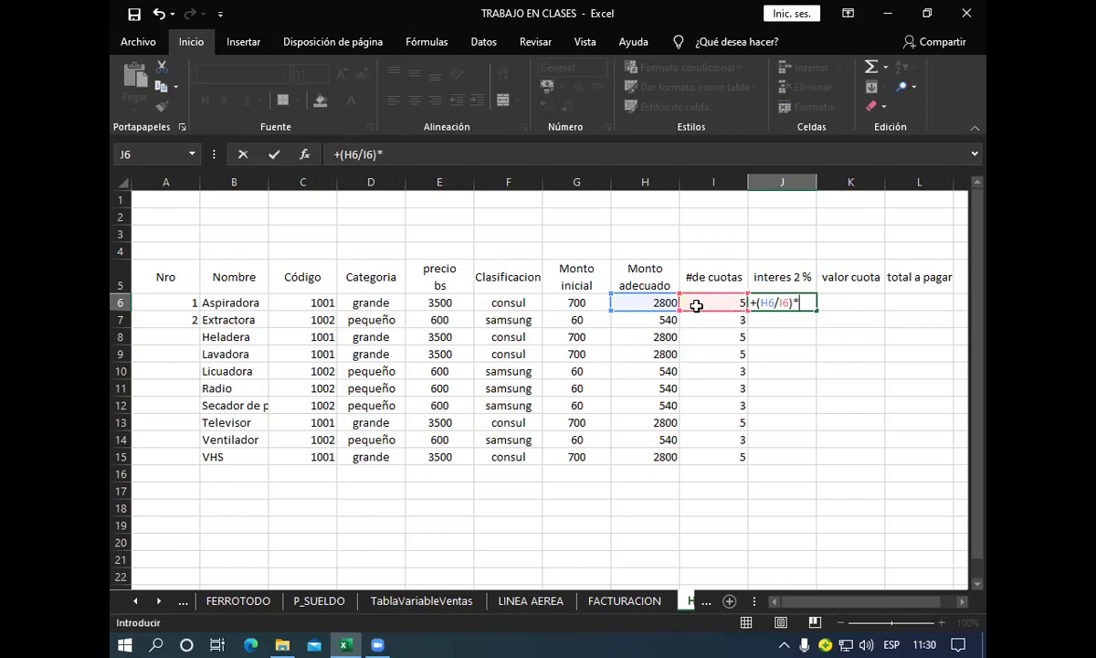
{"action": "type", "text": "2%"}
{"action": "key", "text": "Return"}
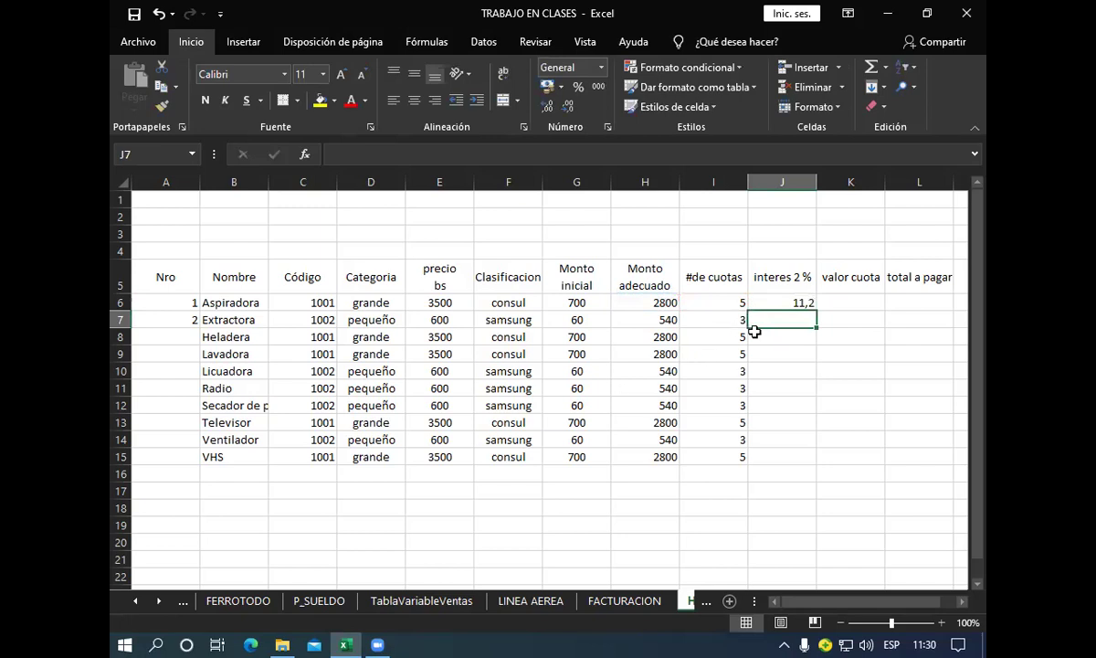
{"action": "left_click", "coordinate": [771, 304]}
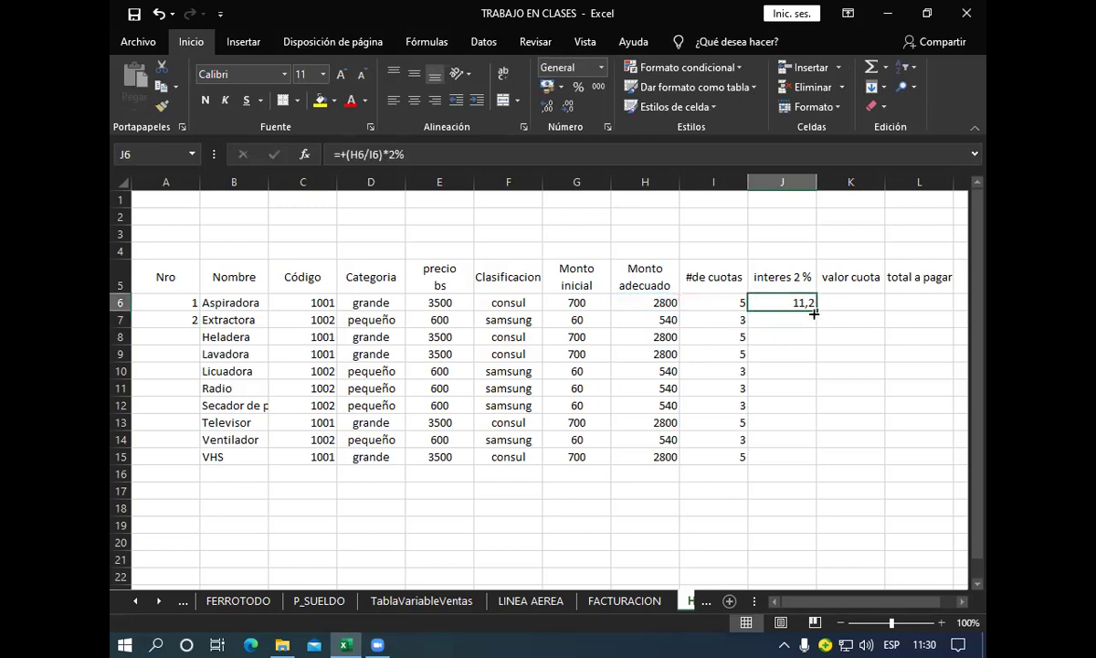
{"action": "left_click_drag", "start_coordinate": [817, 310], "coordinate": [806, 467]}
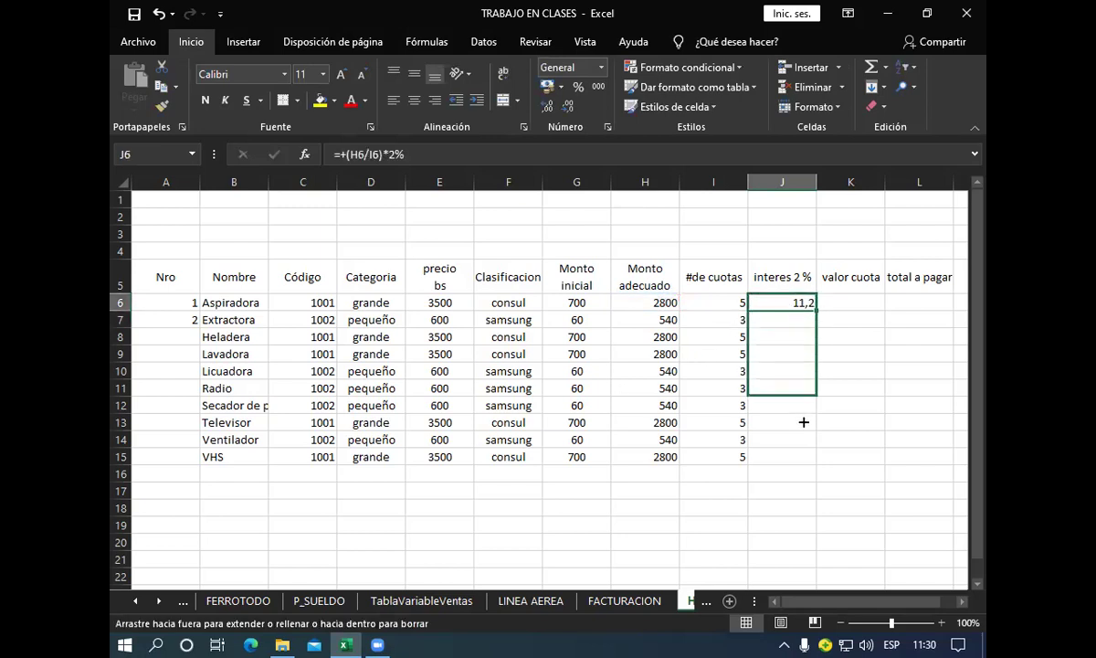
{"action": "left_click", "coordinate": [842, 308]}
{"action": "left_click_drag", "start_coordinate": [803, 303], "coordinate": [799, 445]}
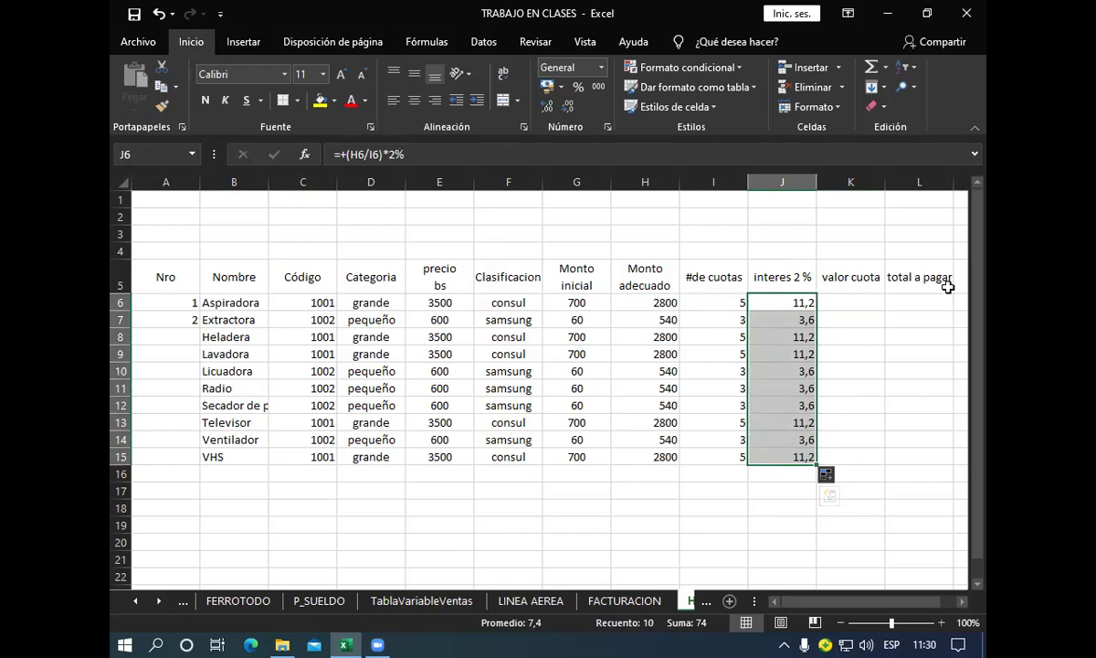
{"action": "left_click", "coordinate": [860, 296]}
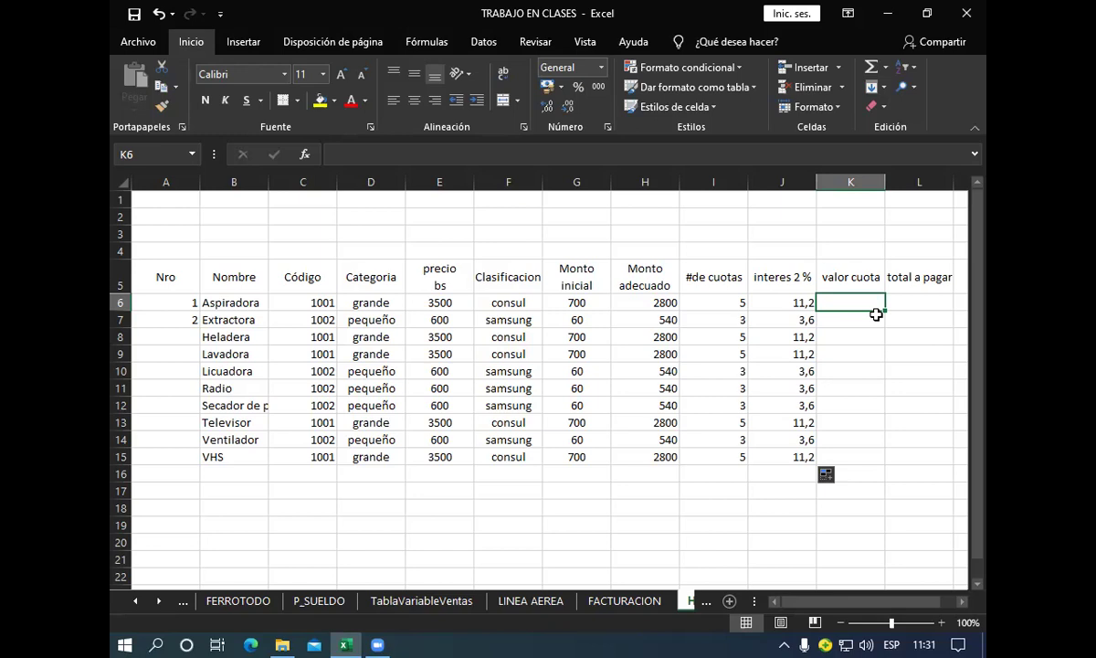
Step: Enter +(H6/I6)+J6 in K6 so the valor cuota shows 571,2
{"action": "type", "text": "+"}
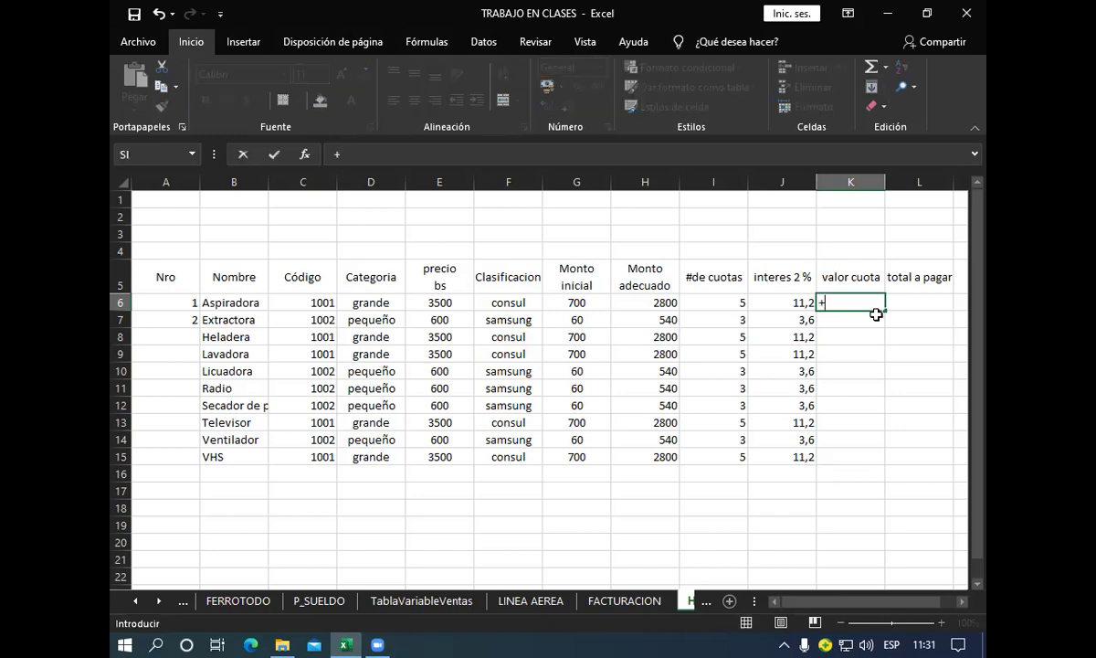
{"action": "type", "text": "("}
{"action": "left_click", "coordinate": [634, 301]}
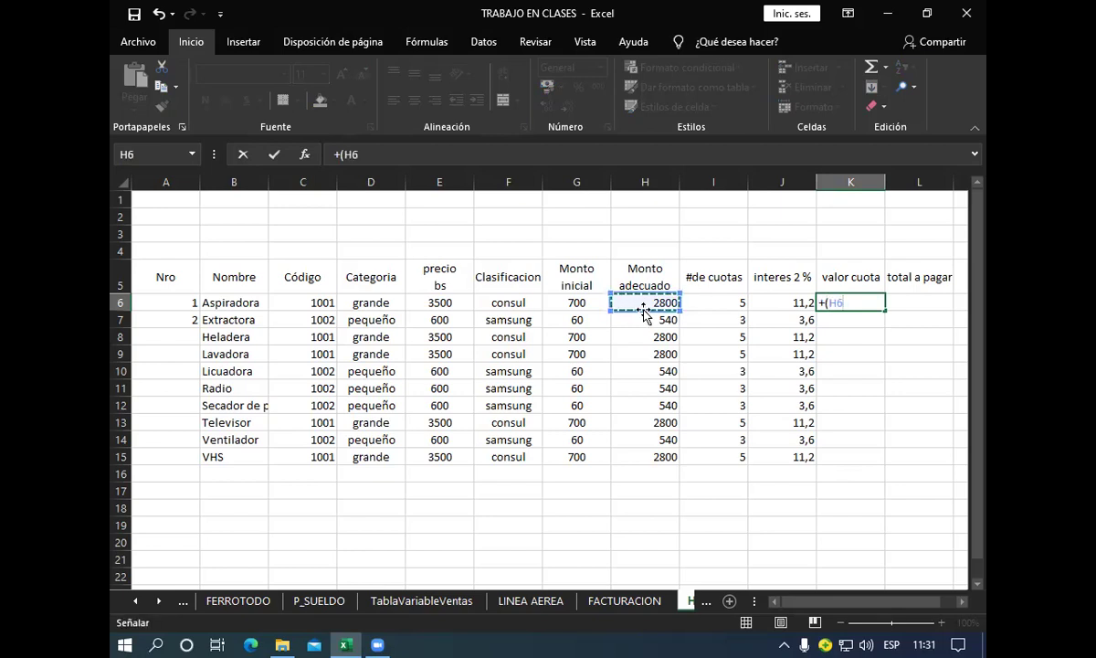
{"action": "type", "text": "/"}
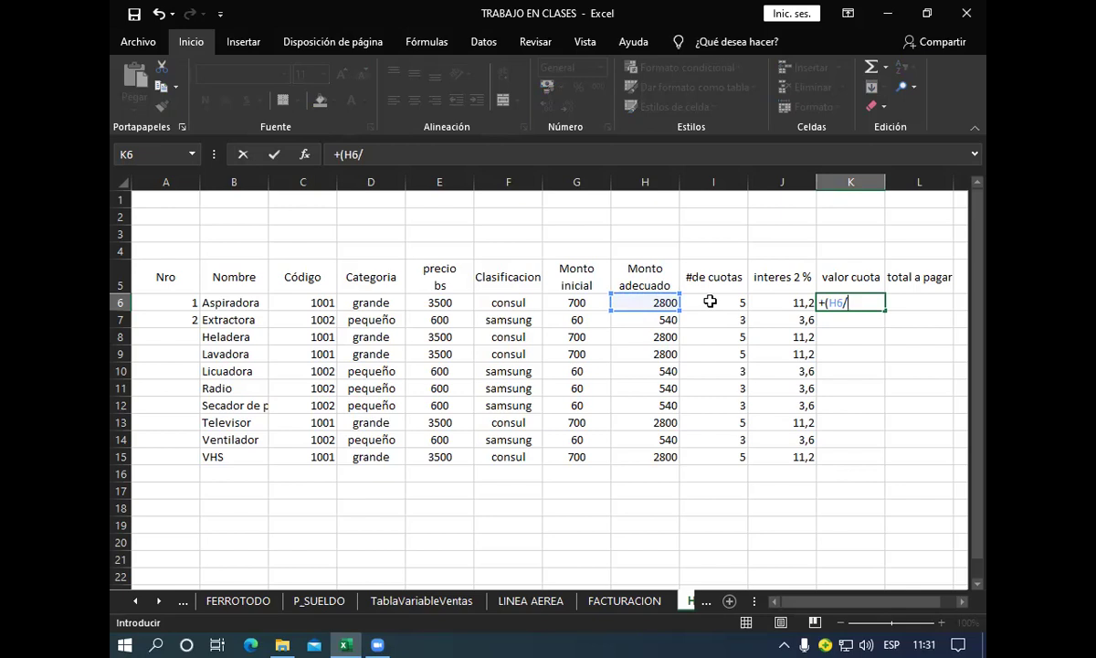
{"action": "left_click", "coordinate": [709, 302]}
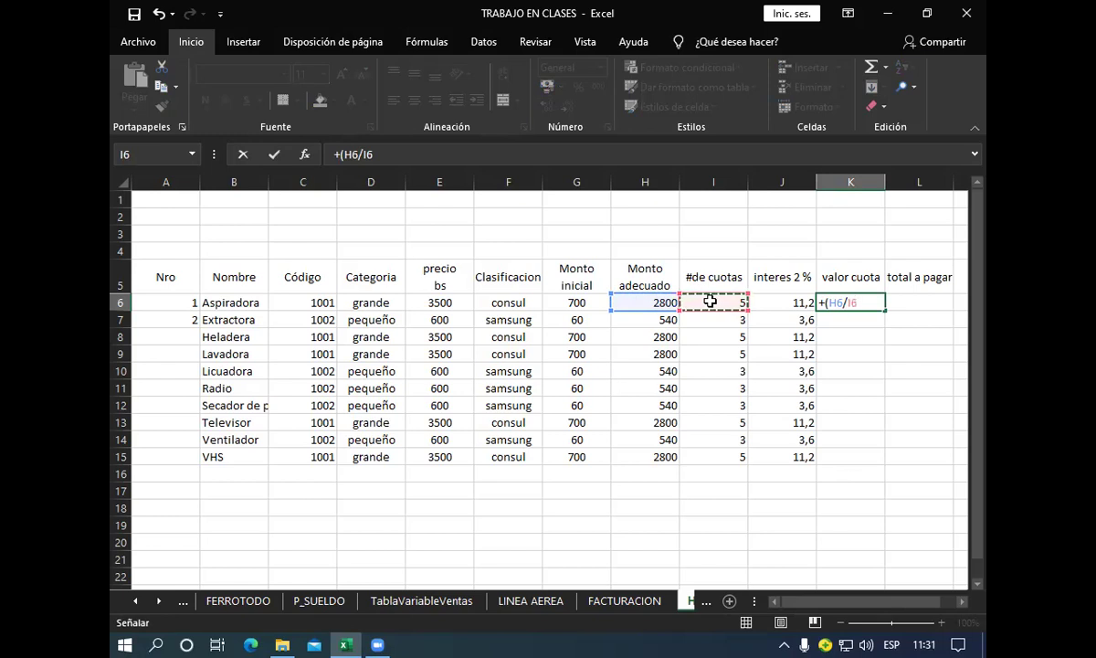
{"action": "type", "text": ")"}
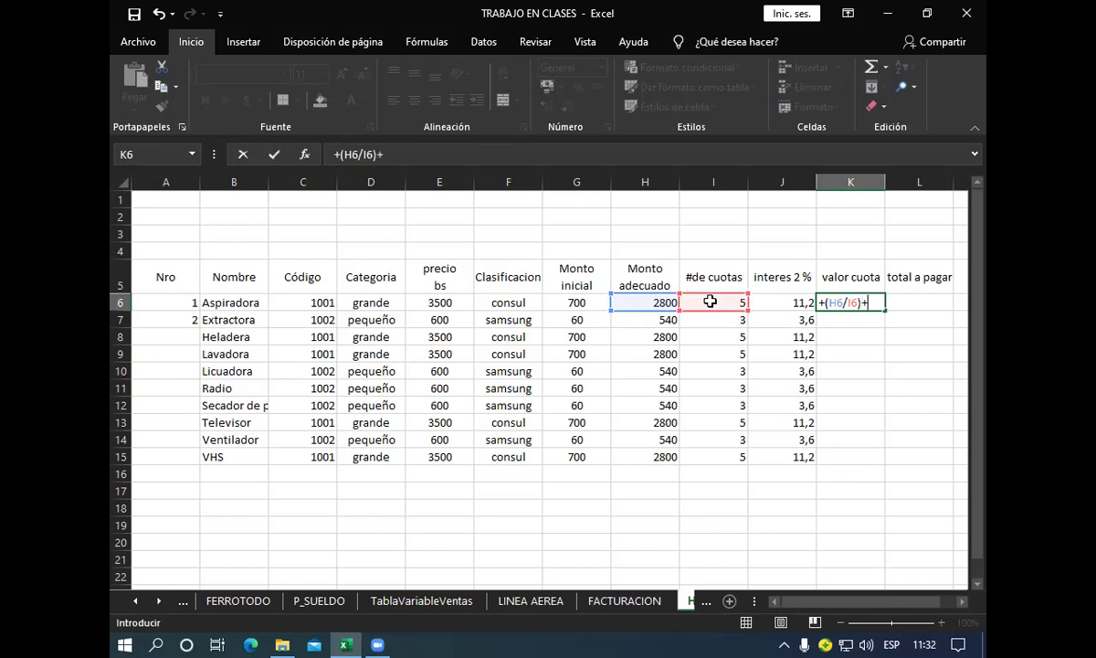
{"action": "type", "text": "+"}
{"action": "left_click", "coordinate": [769, 301]}
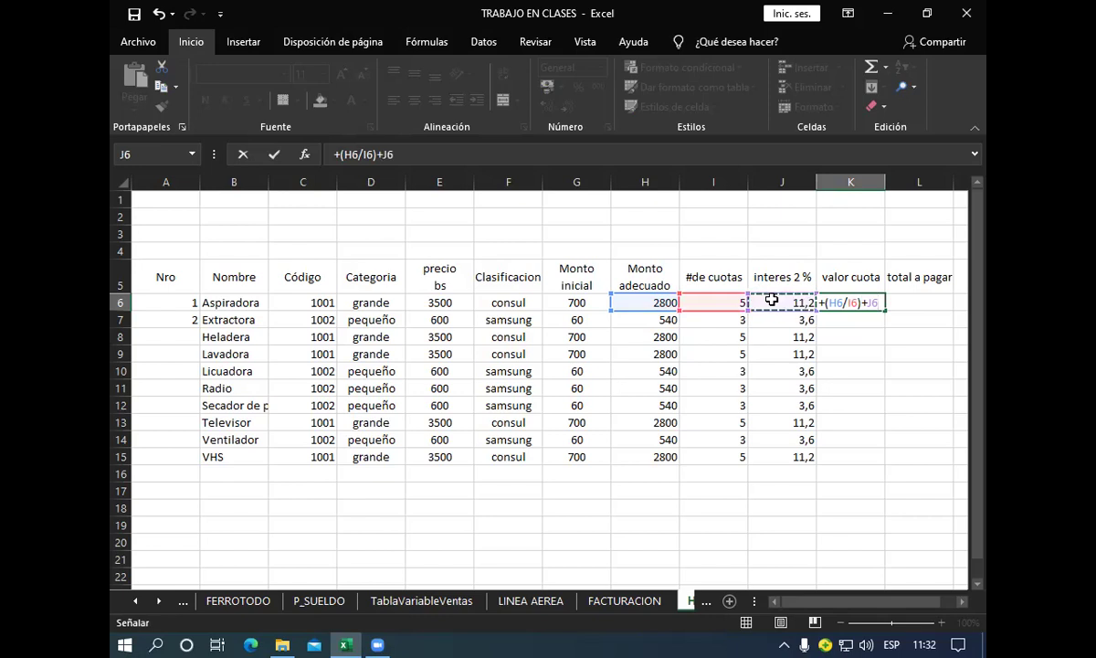
{"action": "key", "text": "Return"}
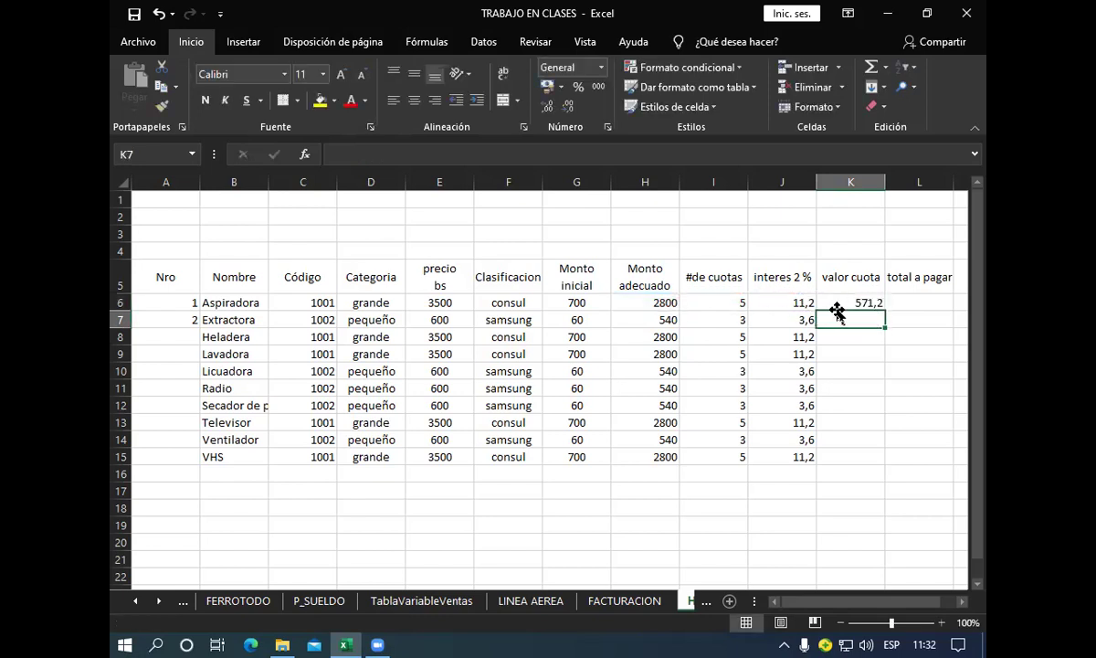
{"action": "left_click", "coordinate": [859, 302]}
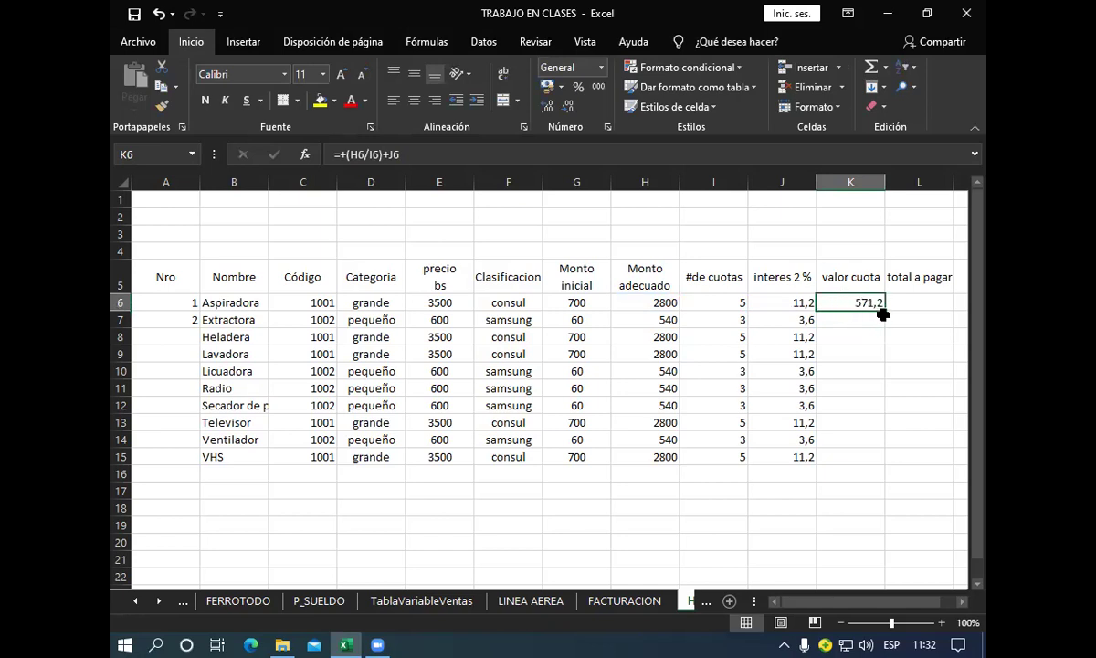
Step: Fill the K6 valor cuota formula down to K15: 571,2 for grande, 183,6 for pequeño
{"action": "left_click_drag", "start_coordinate": [882, 310], "coordinate": [865, 465]}
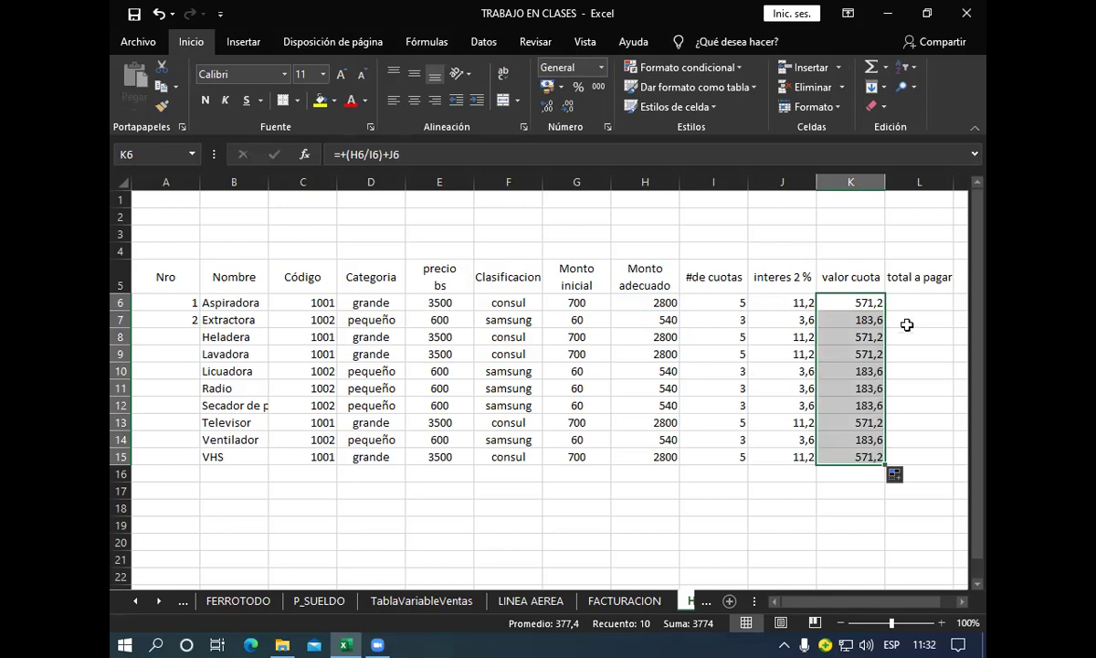
{"action": "left_click", "coordinate": [927, 303]}
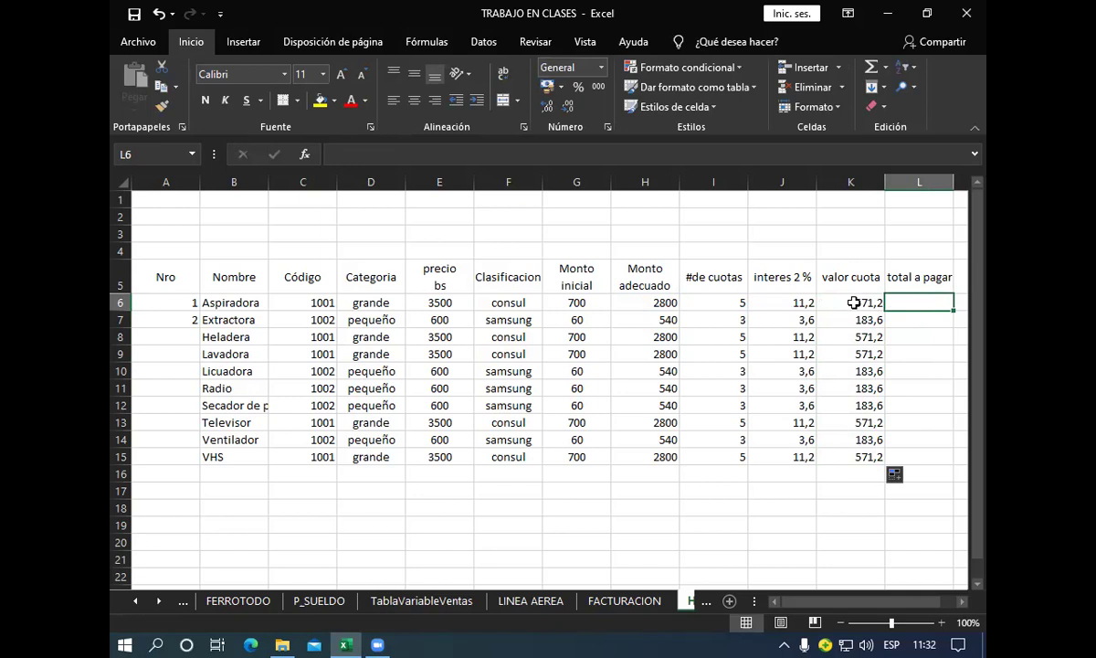
Step: Enter +(K6*I6)+G6 in L6 so total a pagar shows 3556
{"action": "type", "text": "+"}
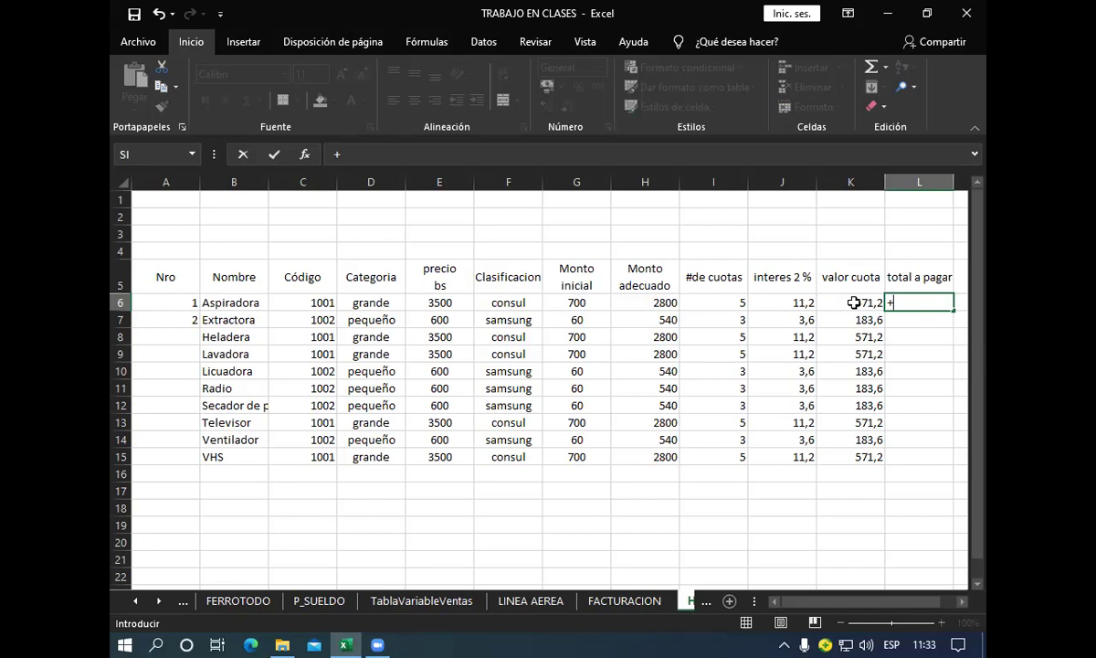
{"action": "type", "text": "("}
{"action": "left_click", "coordinate": [846, 301]}
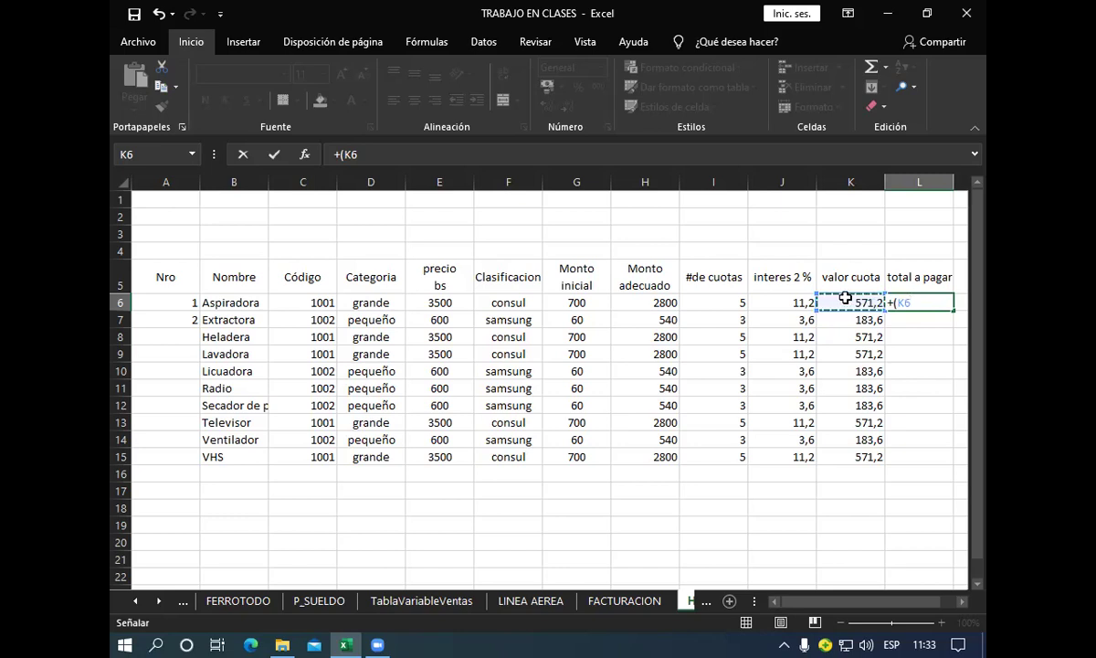
{"action": "type", "text": "*"}
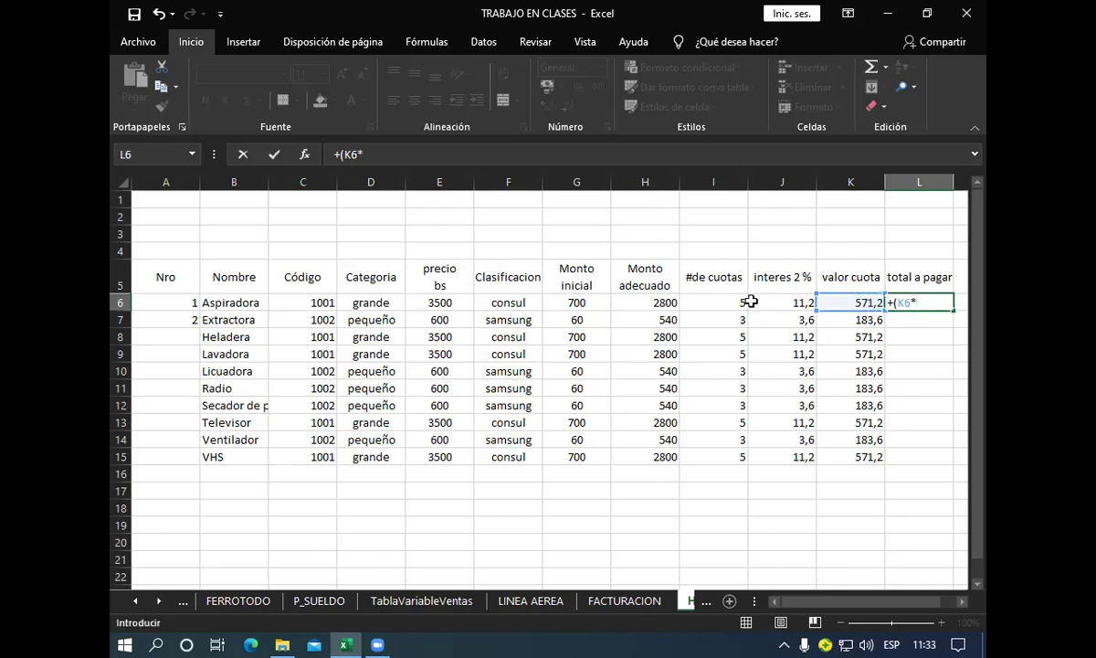
{"action": "left_click", "coordinate": [713, 301]}
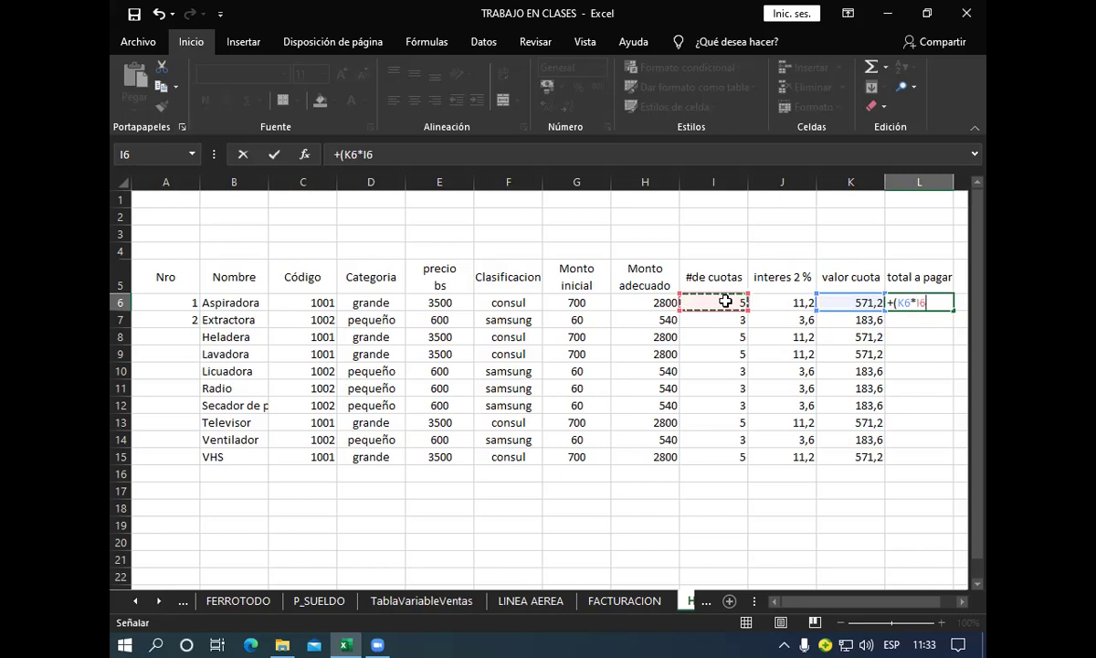
{"action": "type", "text": "9"}
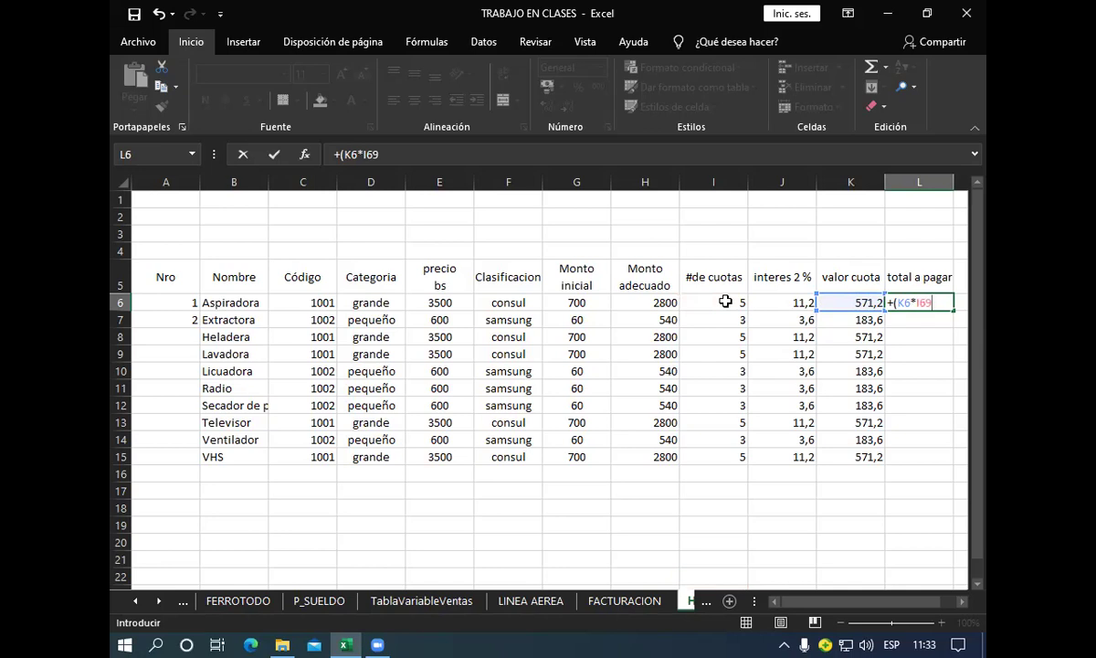
{"action": "key", "text": "BackSpace"}
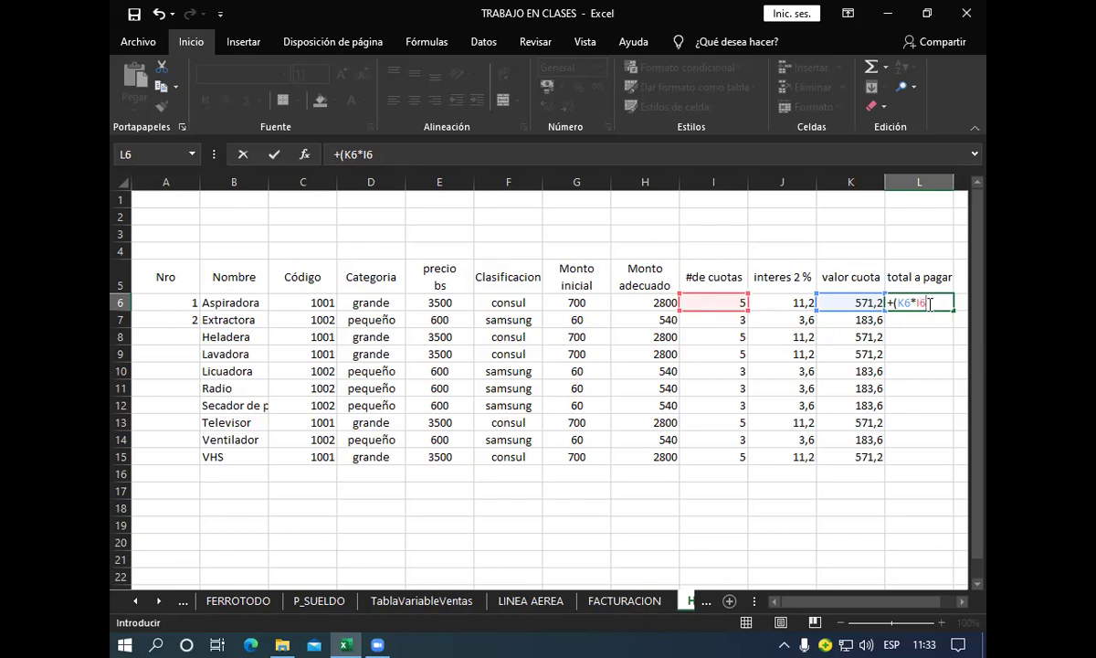
{"action": "type", "text": ")"}
{"action": "type", "text": "+"}
{"action": "left_click", "coordinate": [586, 304]}
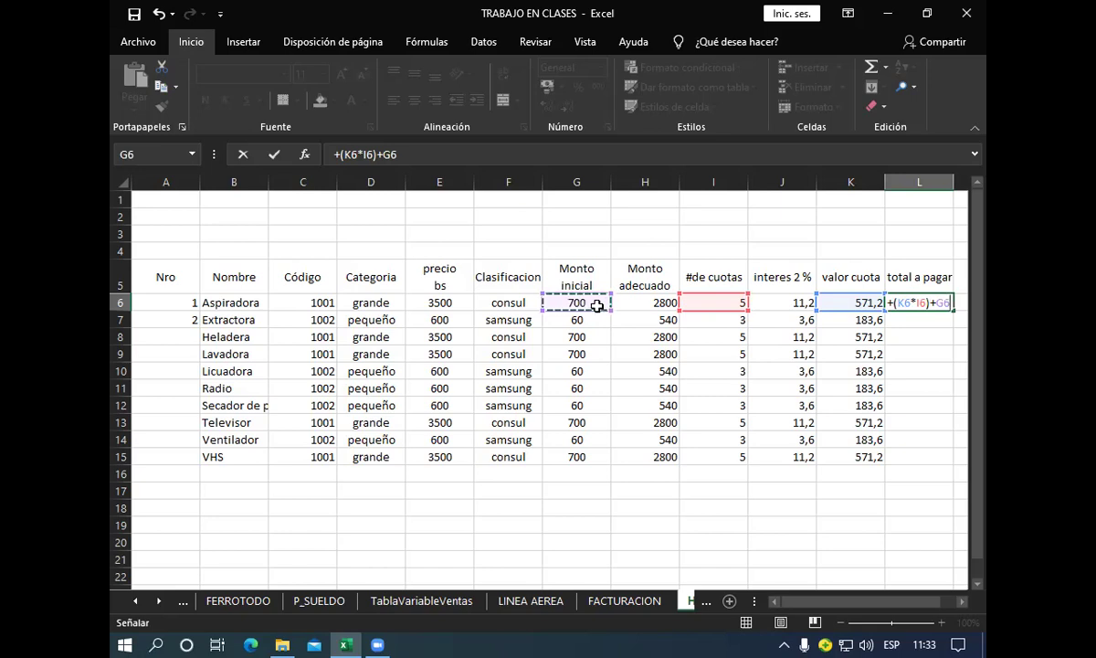
{"action": "key", "text": "Return"}
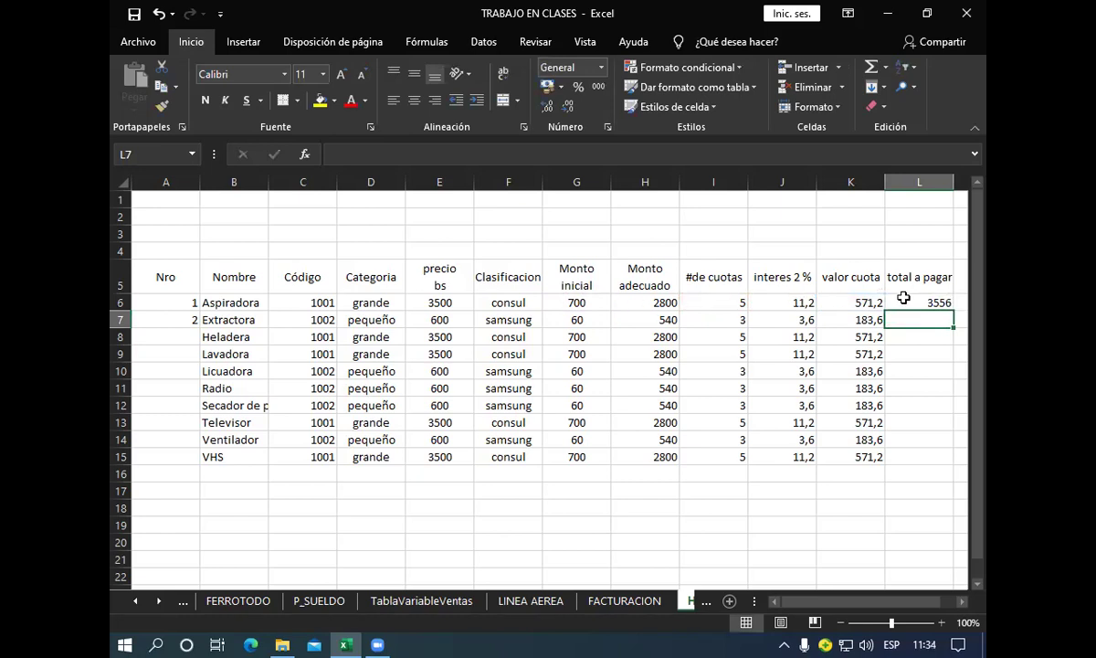
Step: Fill the L6 total a pagar formula down to L15: 3556 for grande, 610,8 for pequeño
{"action": "left_click", "coordinate": [933, 301]}
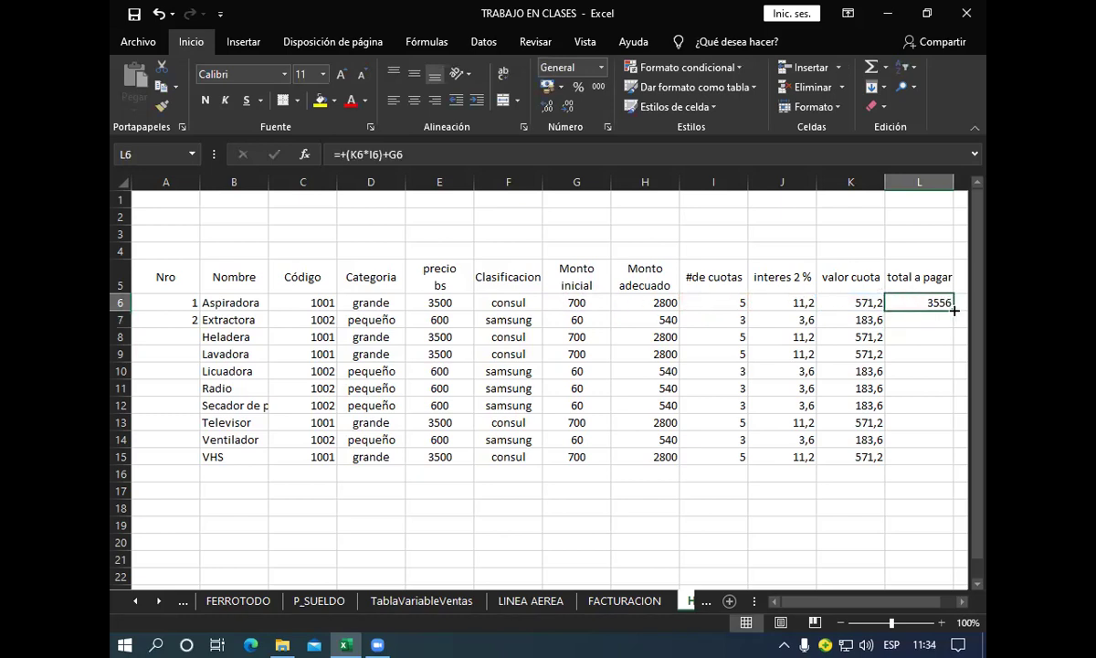
{"action": "left_click_drag", "start_coordinate": [951, 307], "coordinate": [941, 457]}
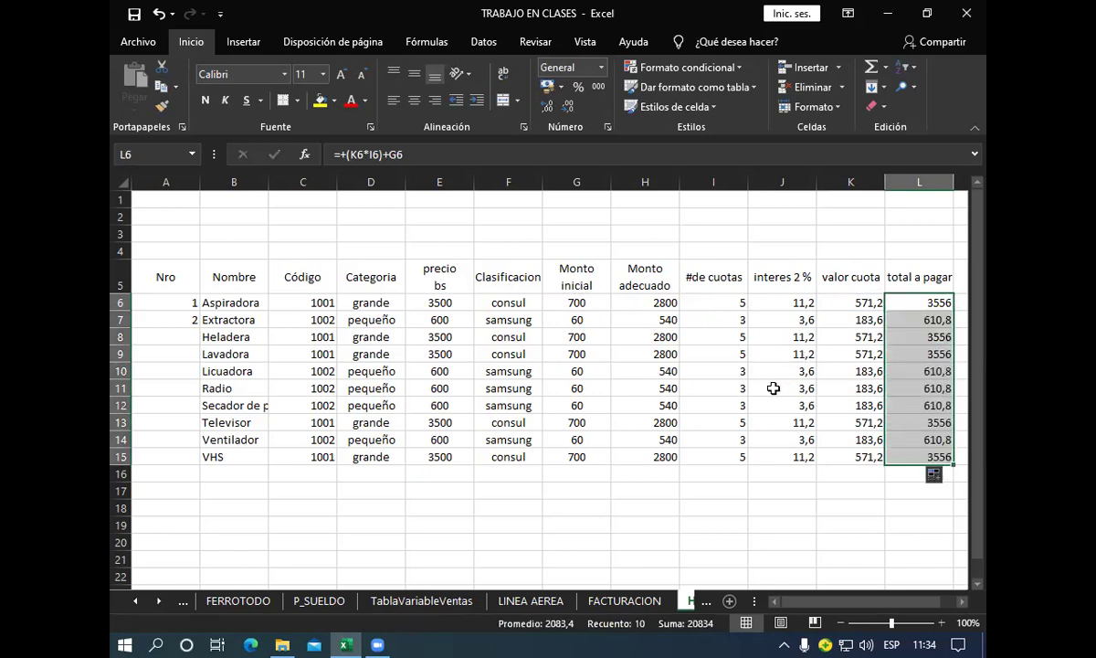